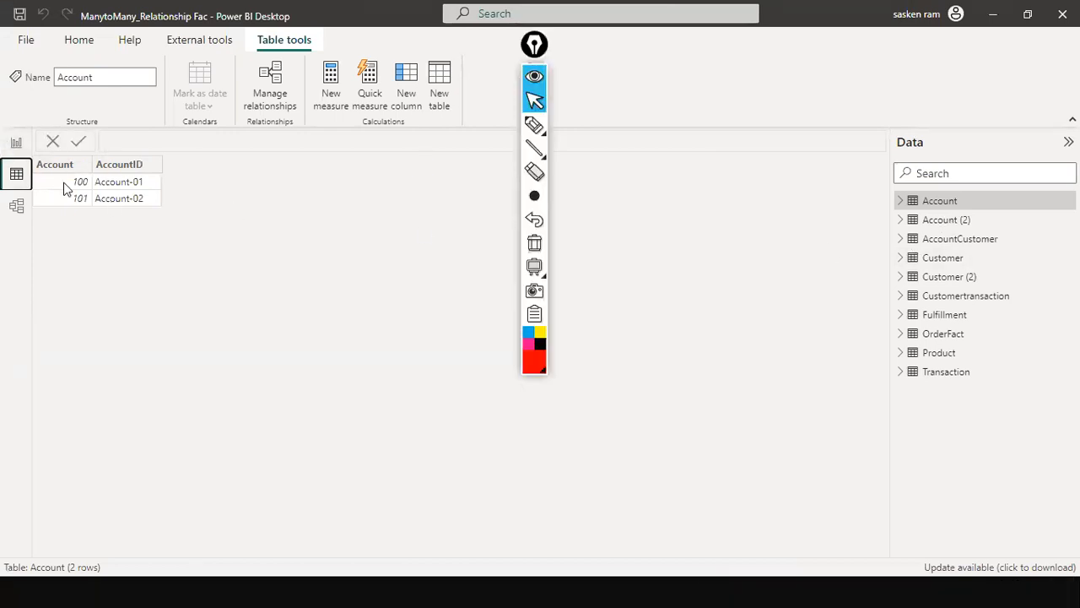
- Move the floating Epic Pen toolbar off the ribbon and table area so it no longer covers the workspace
drag(538, 52, 577, 448)
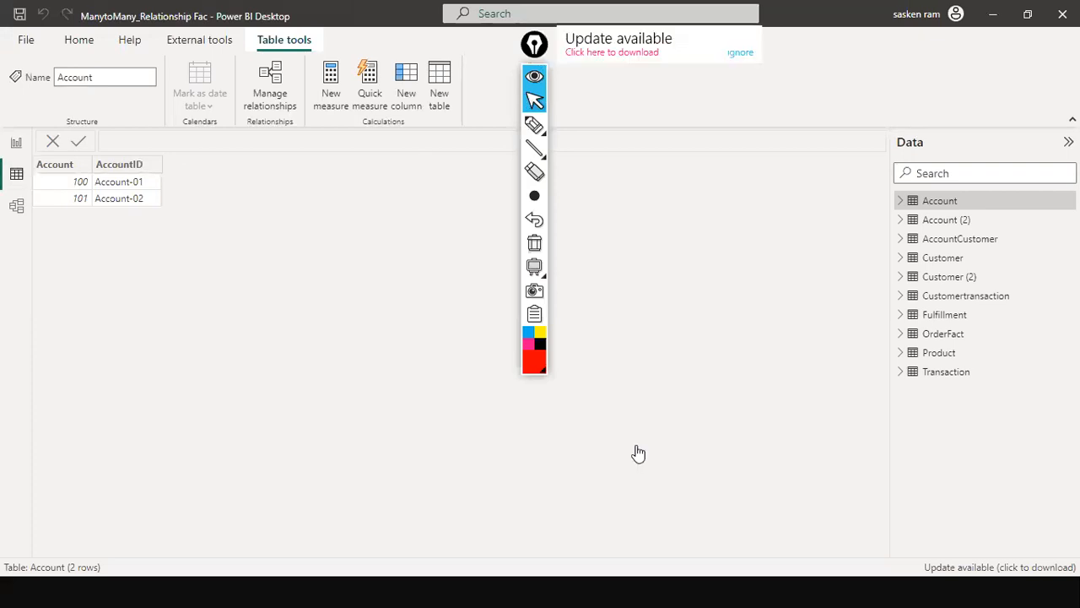
click(781, 448)
drag(582, 441, 1021, 529)
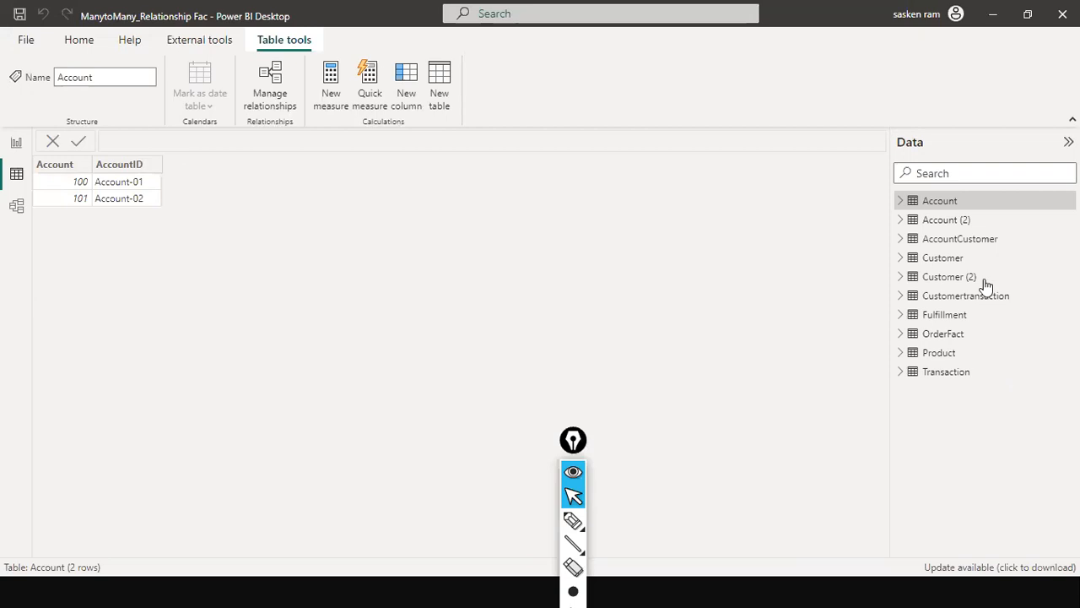
- Review the rows of the Customer, AccountCustomer and Account tables in the data view
click(936, 257)
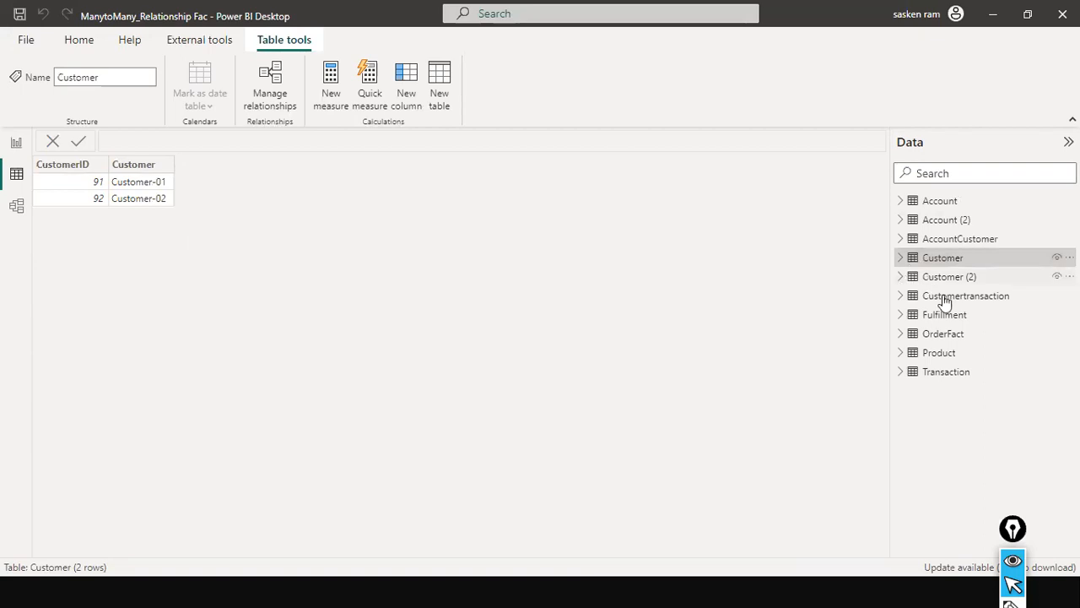
click(956, 240)
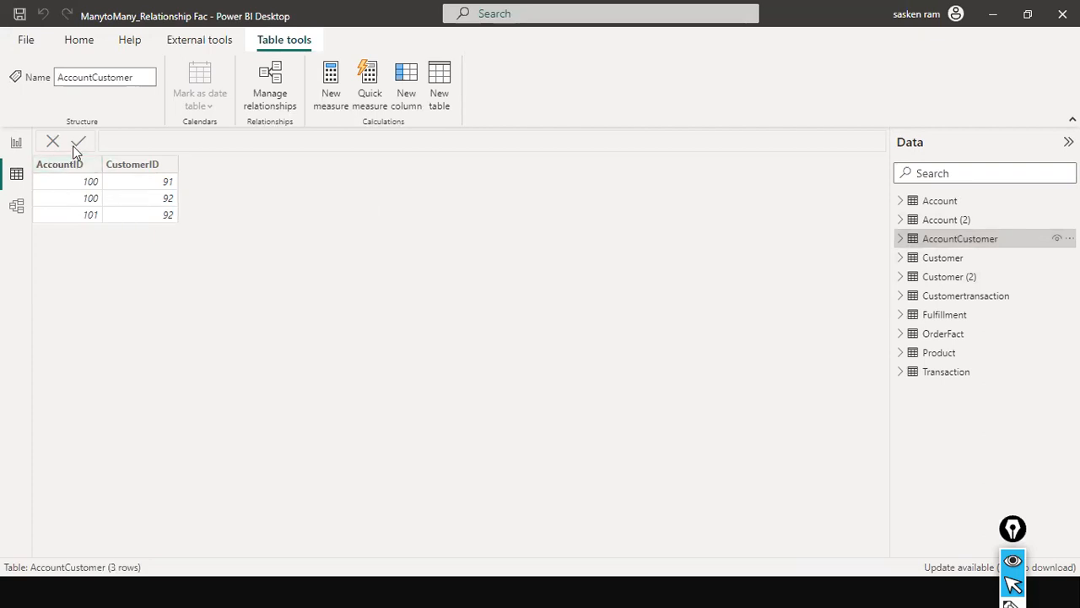
click(949, 202)
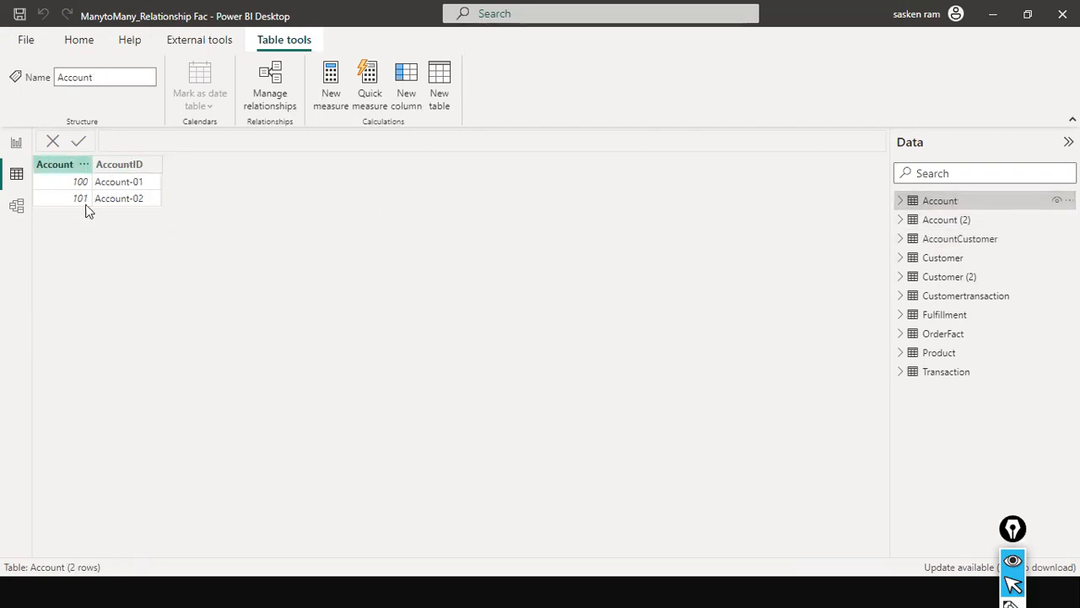
click(954, 241)
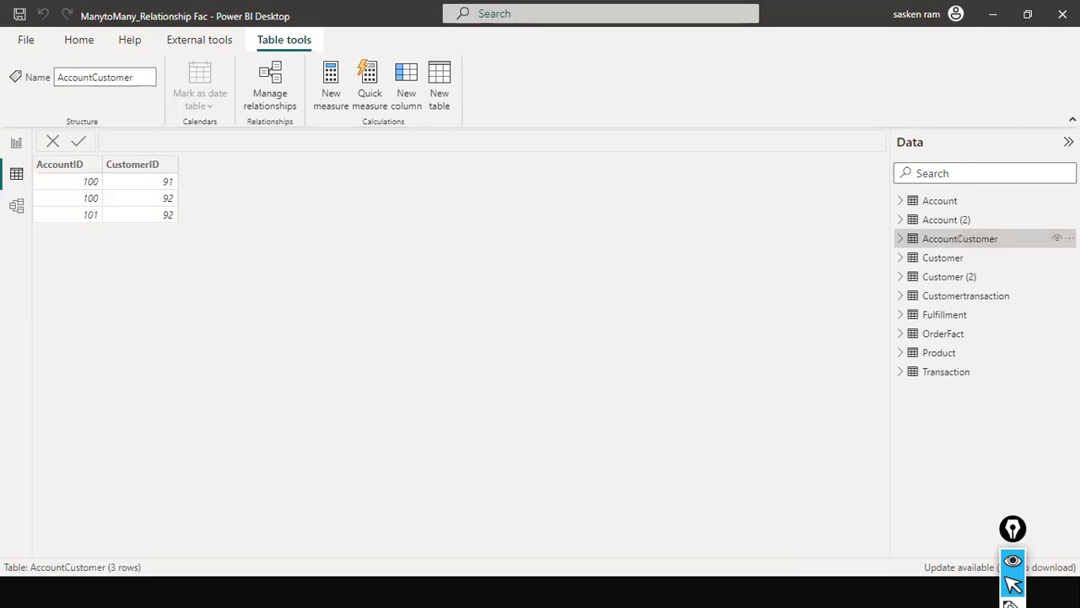
- Switch to the Many to Many Relationship slide and mark AccountID with a pen stroke, handwriting 100 beside the Account table
key(alt+Tab)
key(Tab)
key(Tab)
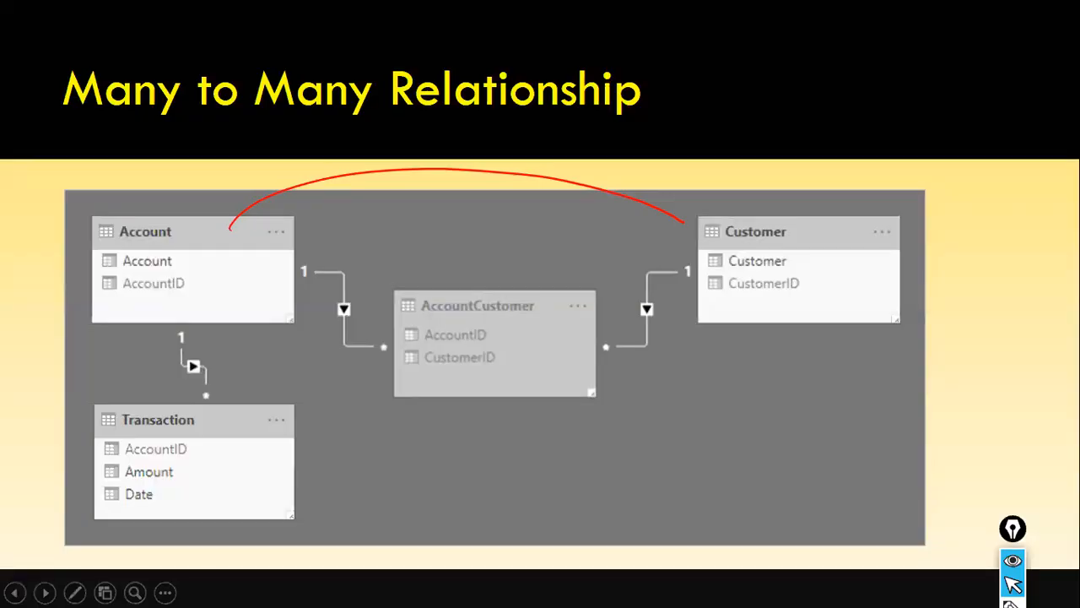
key(ctrl+shift+3)
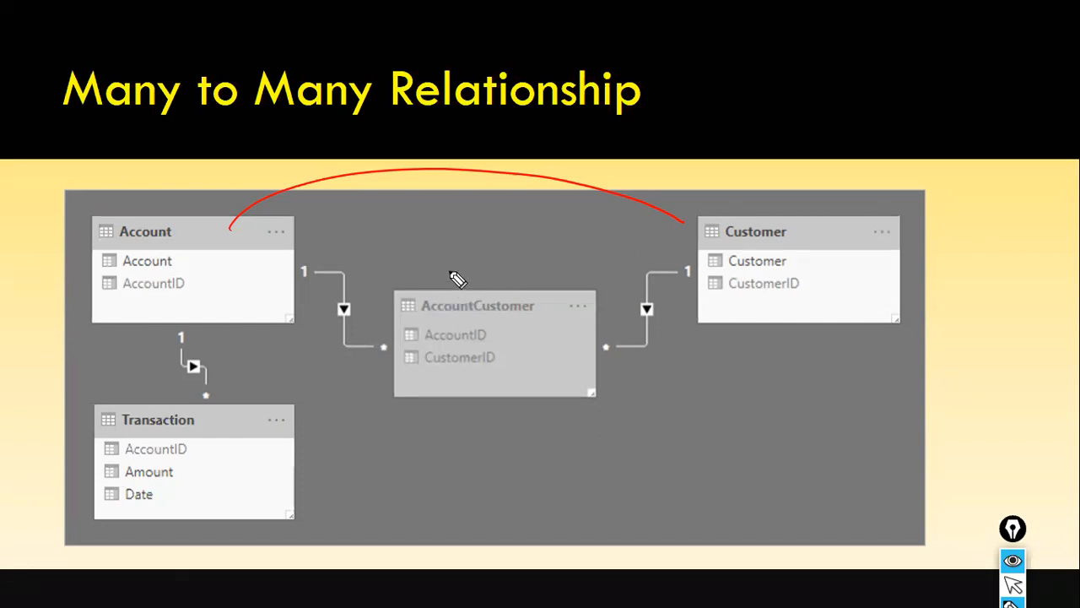
key(alt+Tab)
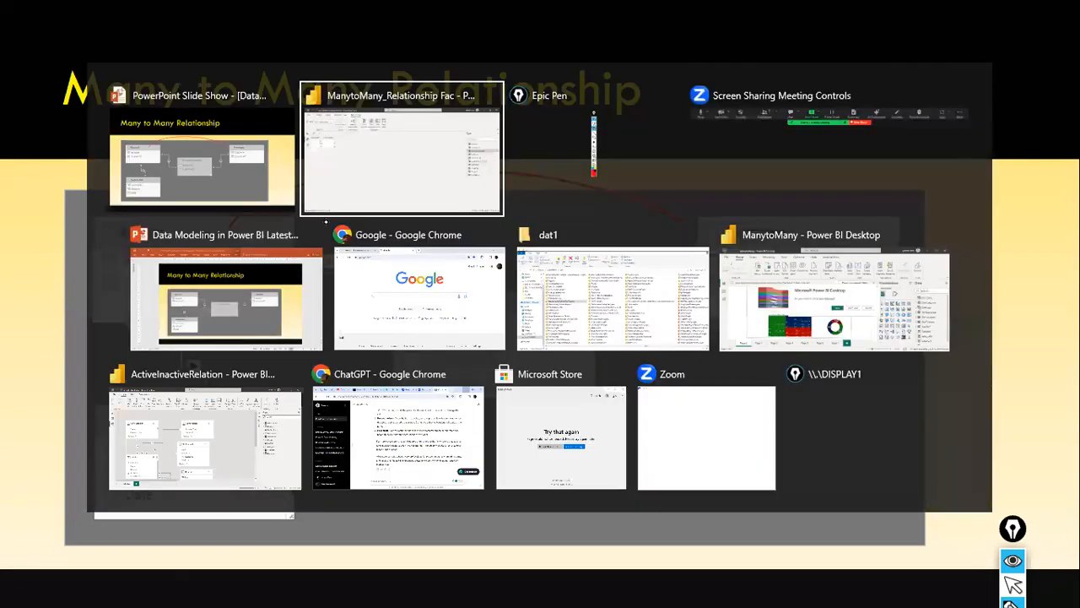
key(alt+Tab)
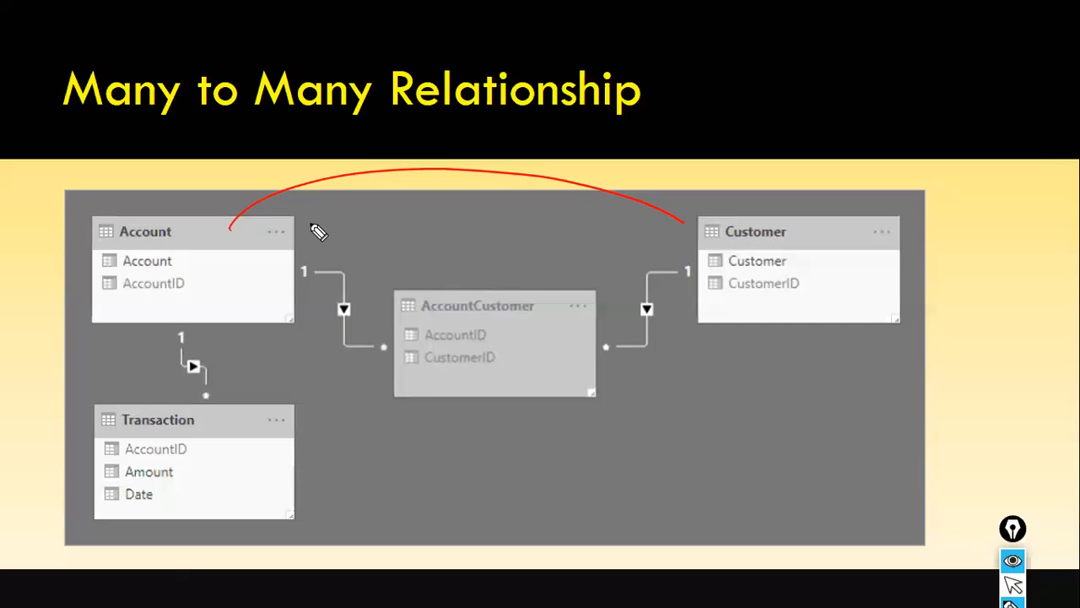
drag(203, 285, 258, 269)
drag(297, 238, 344, 226)
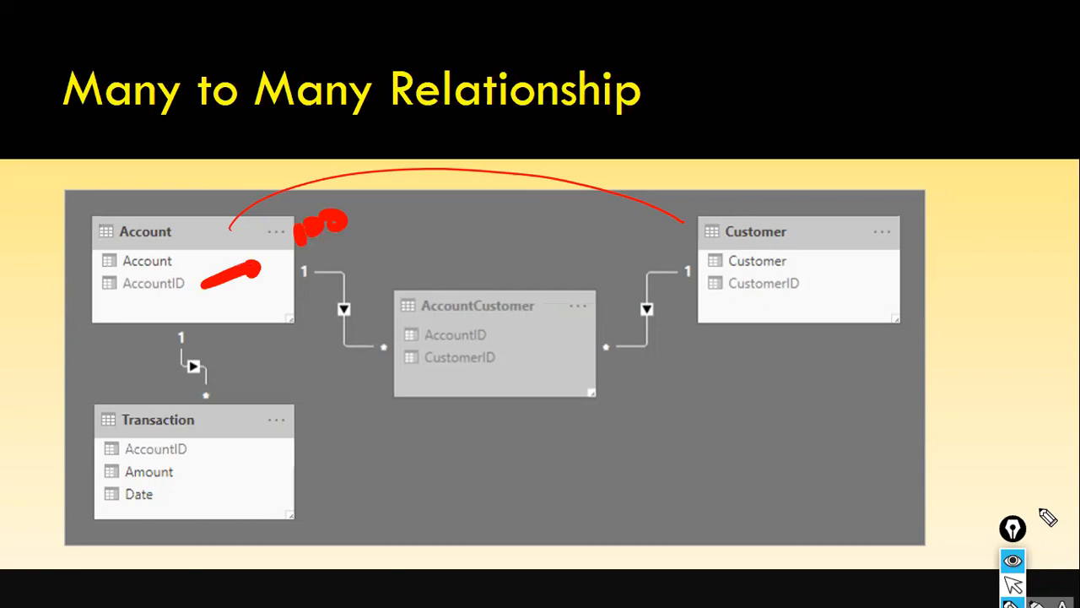
- Reposition the Epic Pen toolbar so its tools are reachable and choose the second-smallest pen size
drag(1022, 521, 1045, 346)
mouse_move(1040, 503)
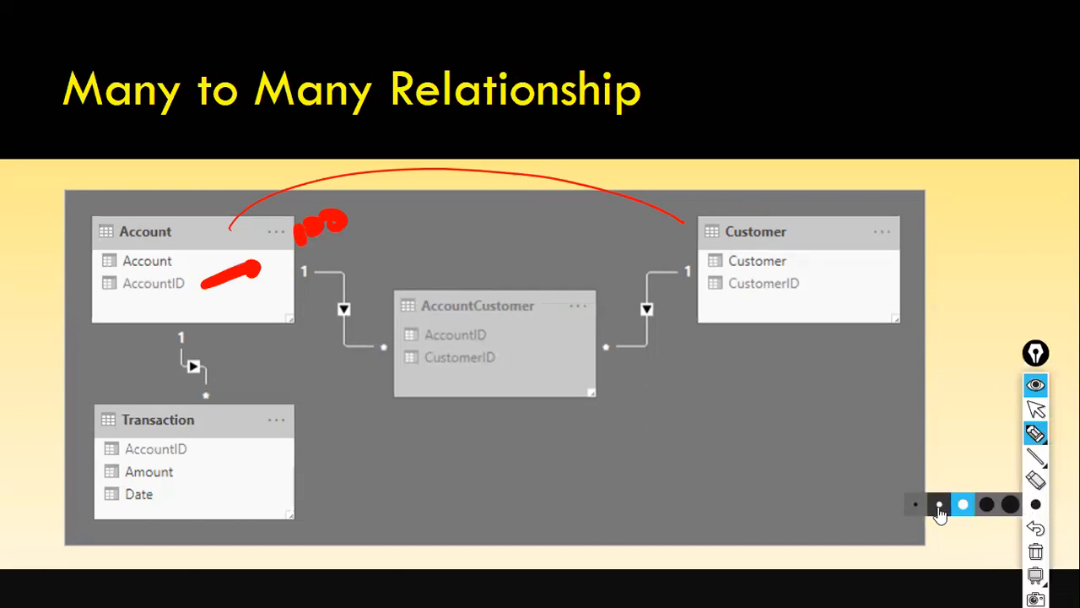
click(932, 508)
scroll(974, 300, down, 3)
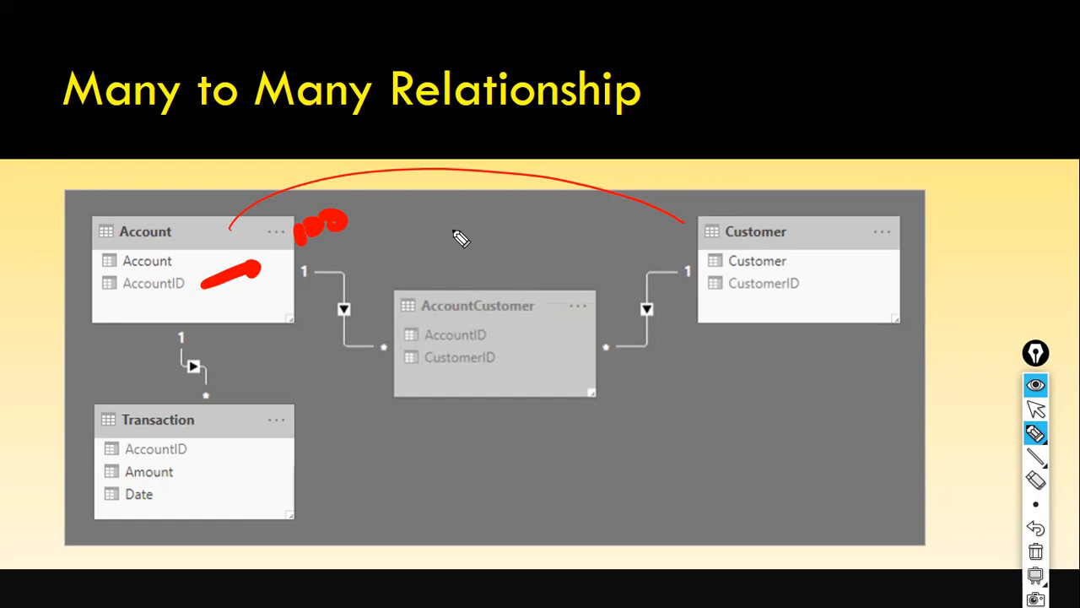
- Check the AccountCustomer rows in Power BI and, on the slide, draw arrows from 100 to handwritten 91 and 92, circling both
key(alt+Tab)
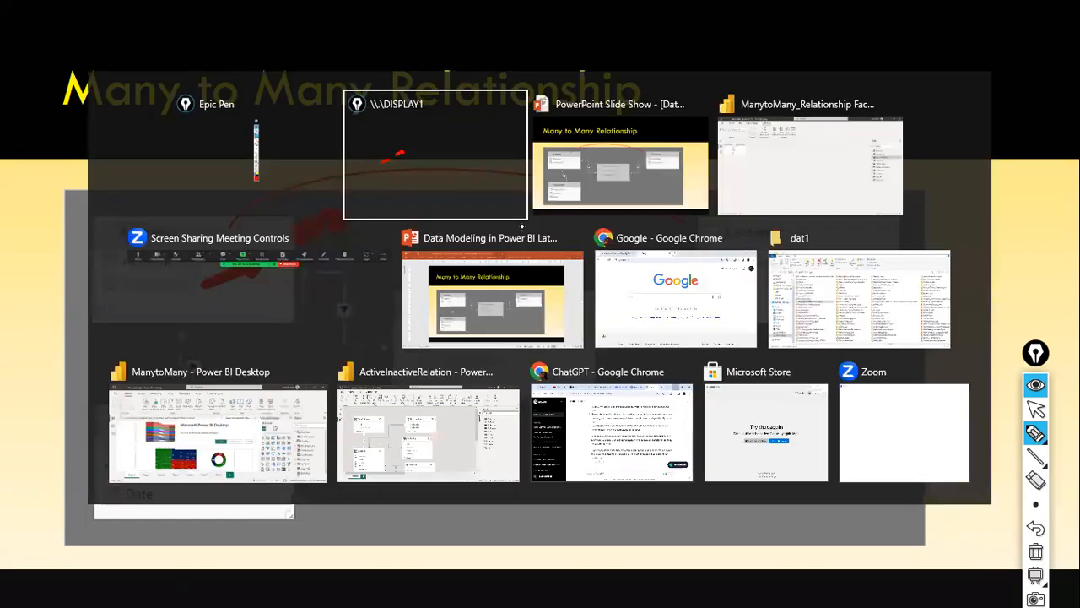
key(alt+Tab)
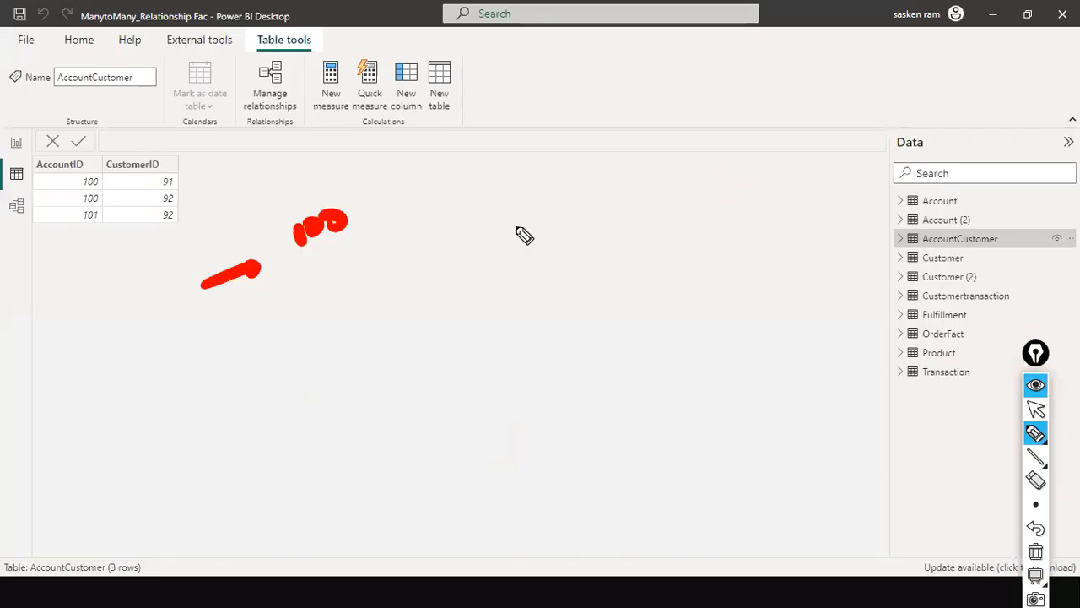
key(alt+Tab)
key(alt+Tab)
key(alt+Tab)
mouse_move(369, 223)
mouse_down()
mouse_move(655, 185)
mouse_move(655, 197)
mouse_up()
mouse_move(670, 180)
mouse_down()
mouse_move(648, 242)
mouse_move(680, 239)
mouse_up()
drag(368, 222, 615, 234)
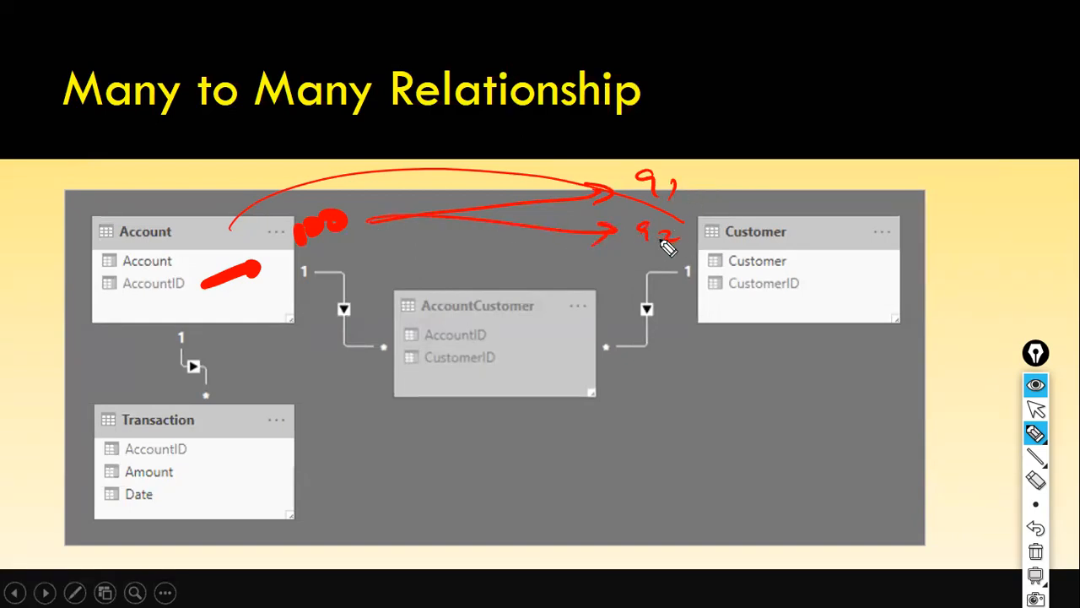
mouse_move(665, 156)
mouse_down()
mouse_move(635, 192)
mouse_move(706, 213)
mouse_move(666, 156)
mouse_up()
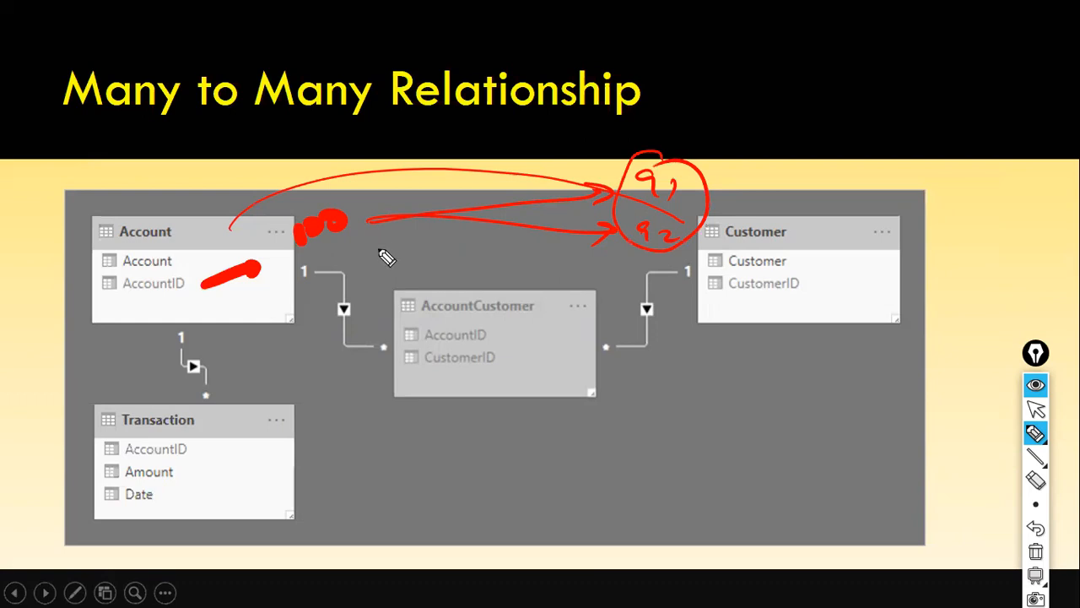
- Switch back to the ManytoMany_Relationship file in Power BI and clear the pen drawings from the screen
key(alt+Tab)
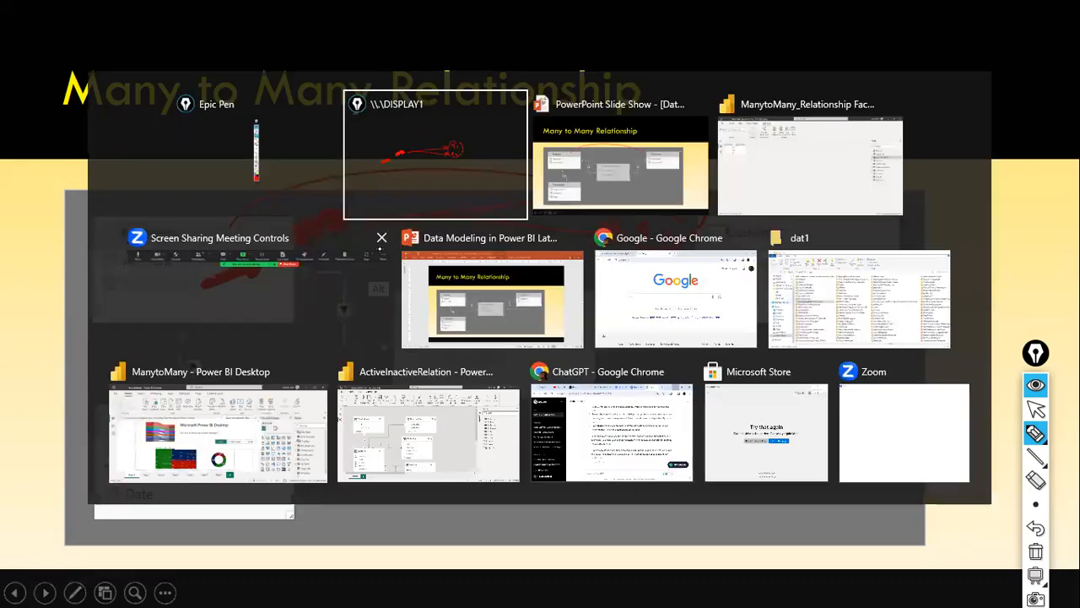
key(Tab)
key(Tab)
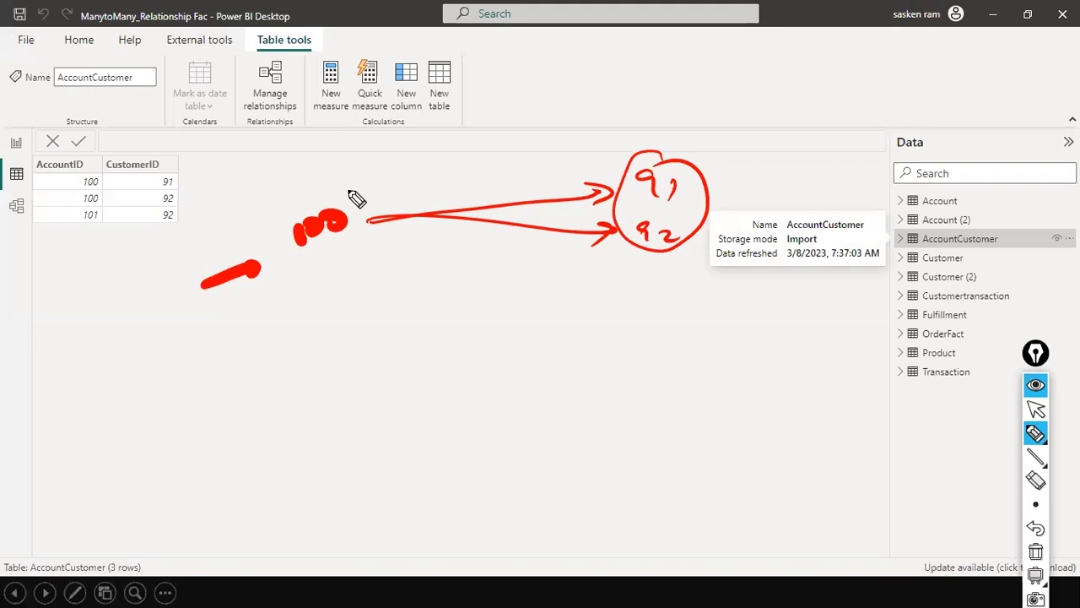
key(Escape)
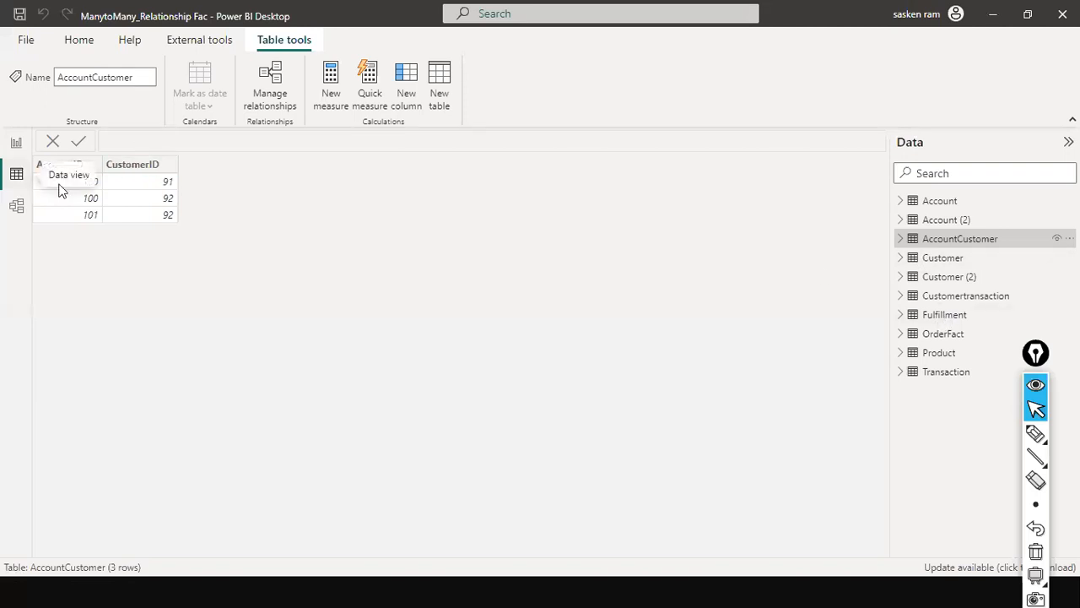
- Compare the rows of the Customertransaction, Customer and Account tables in the data view, ending on Customertransaction
click(940, 302)
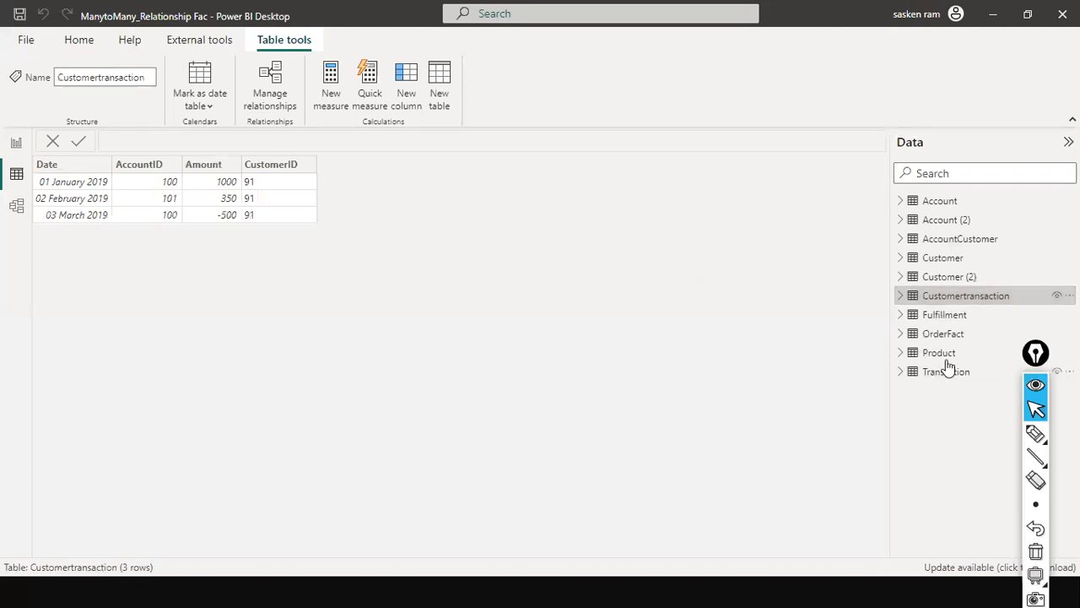
click(943, 264)
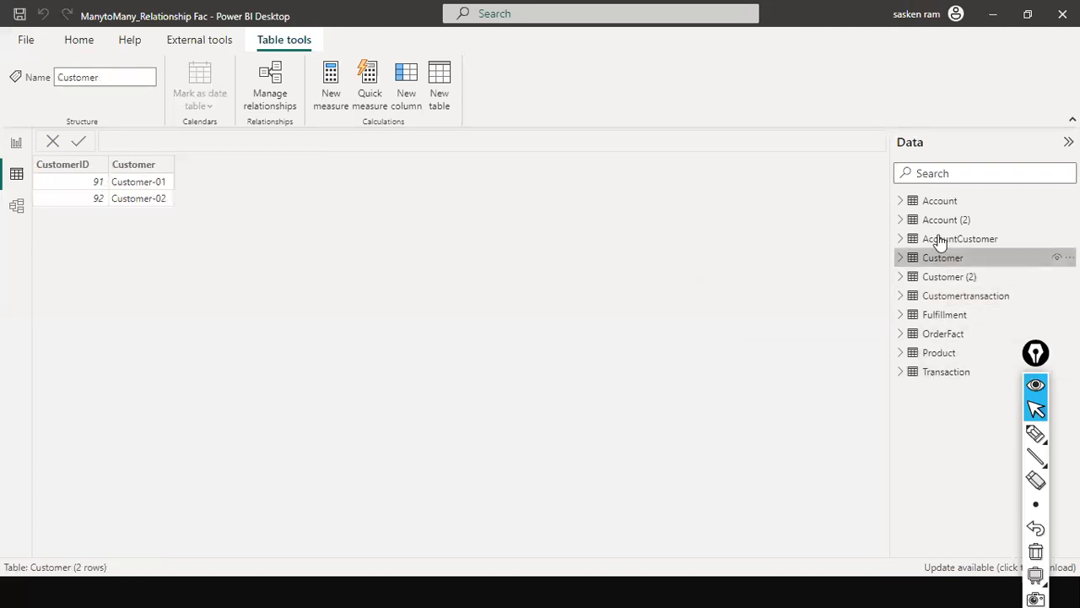
click(934, 206)
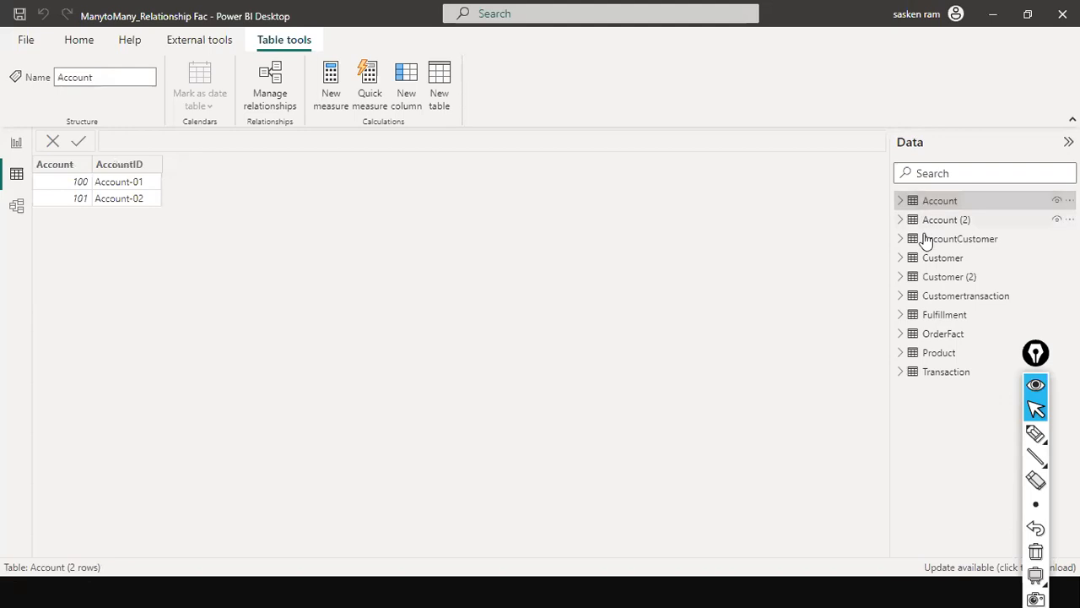
click(926, 259)
click(941, 301)
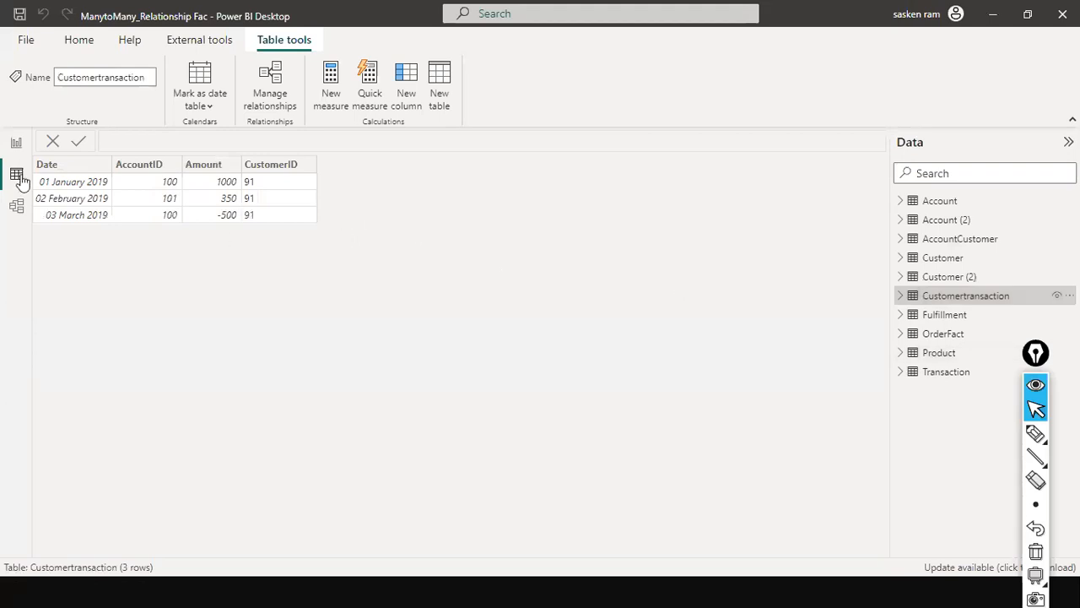
- In the report view, select the Account table visual, expand the Account table's fields and outline them with a red rectangle
click(13, 143)
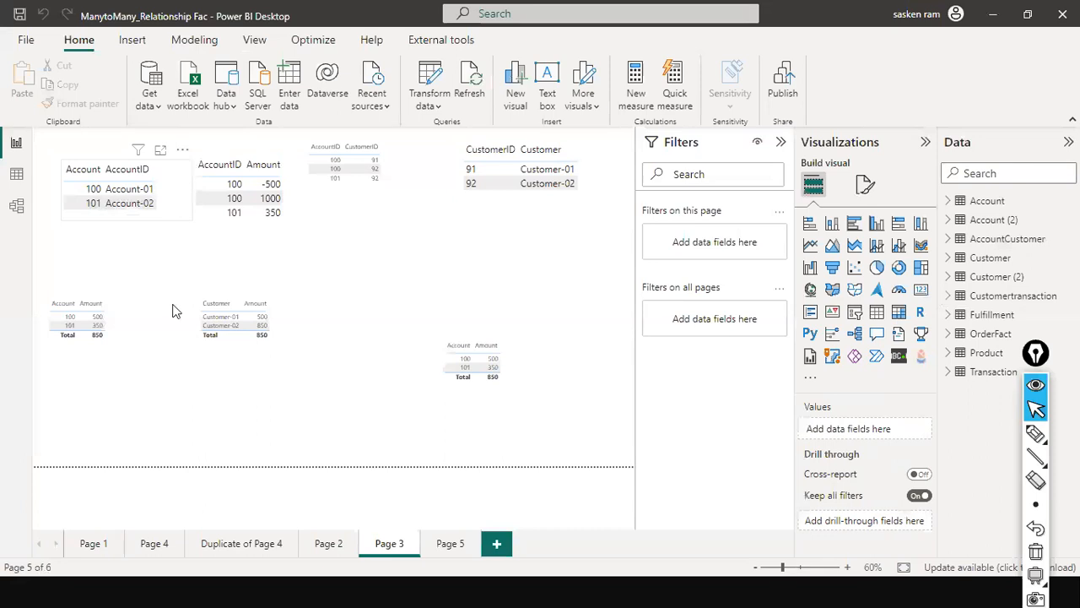
click(186, 200)
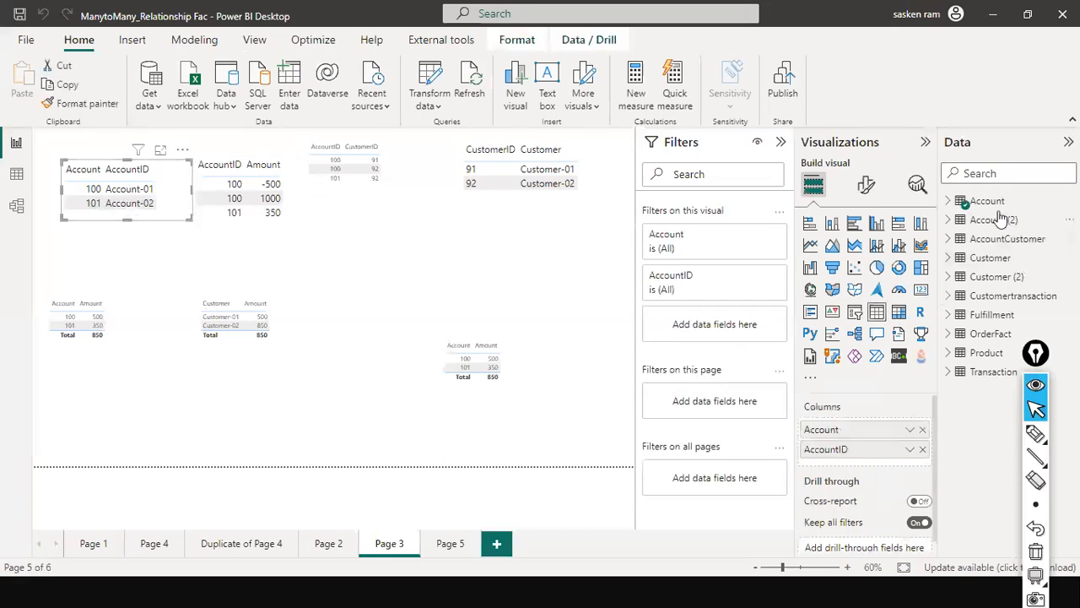
click(947, 203)
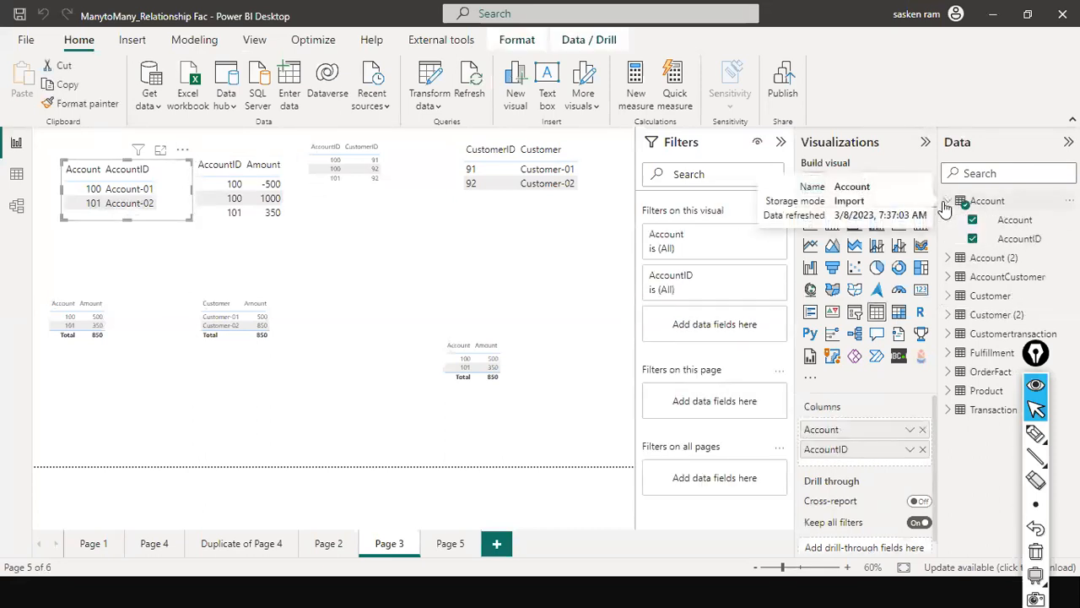
key(ctrl+shift+r)
mouse_move(937, 169)
mouse_down()
mouse_move(971, 260)
mouse_move(1078, 247)
mouse_move(1064, 263)
mouse_move(1077, 252)
mouse_up()
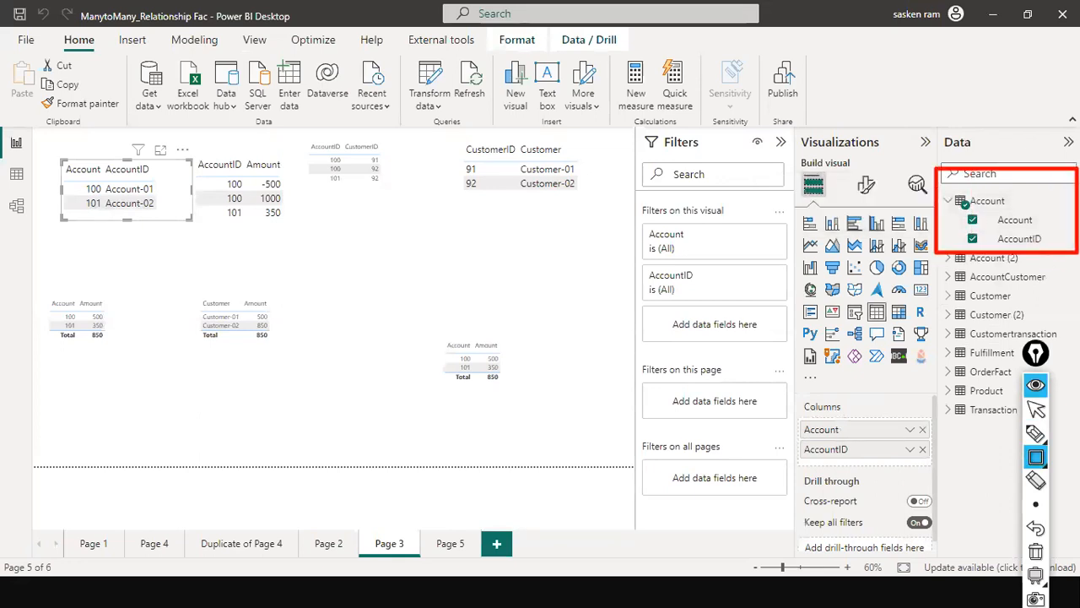
click(1036, 410)
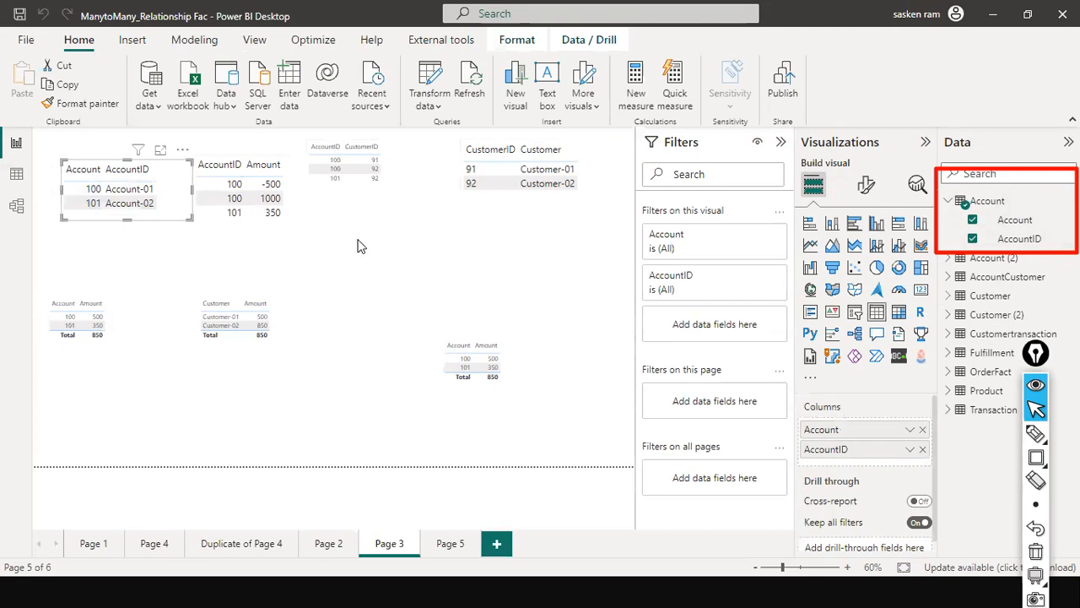
- Select the AccountID and Amount table visual and expand the fields of its source table, Transaction
click(268, 243)
click(231, 214)
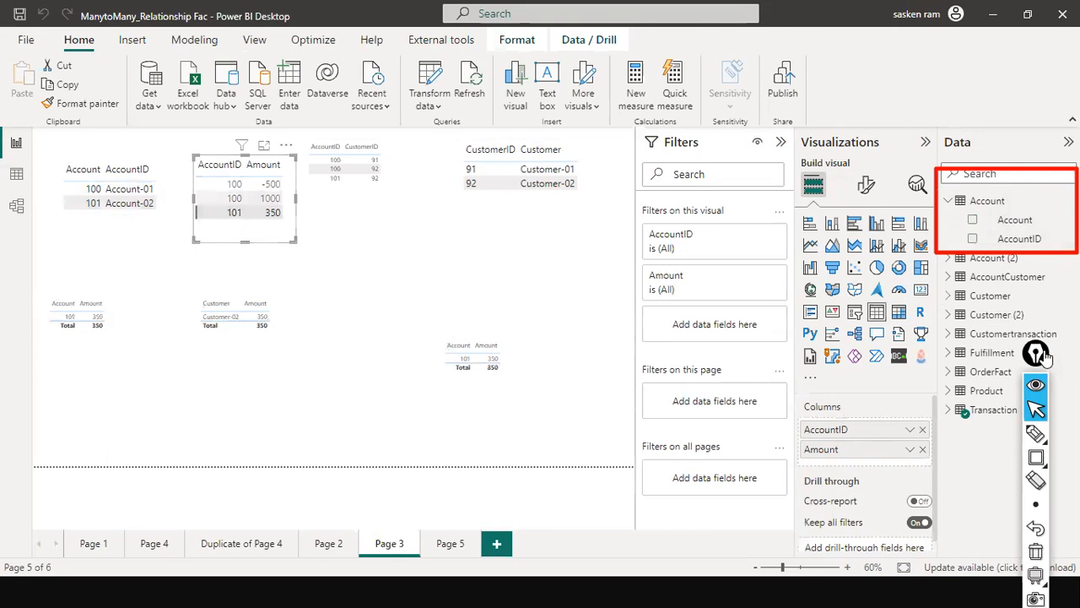
click(950, 413)
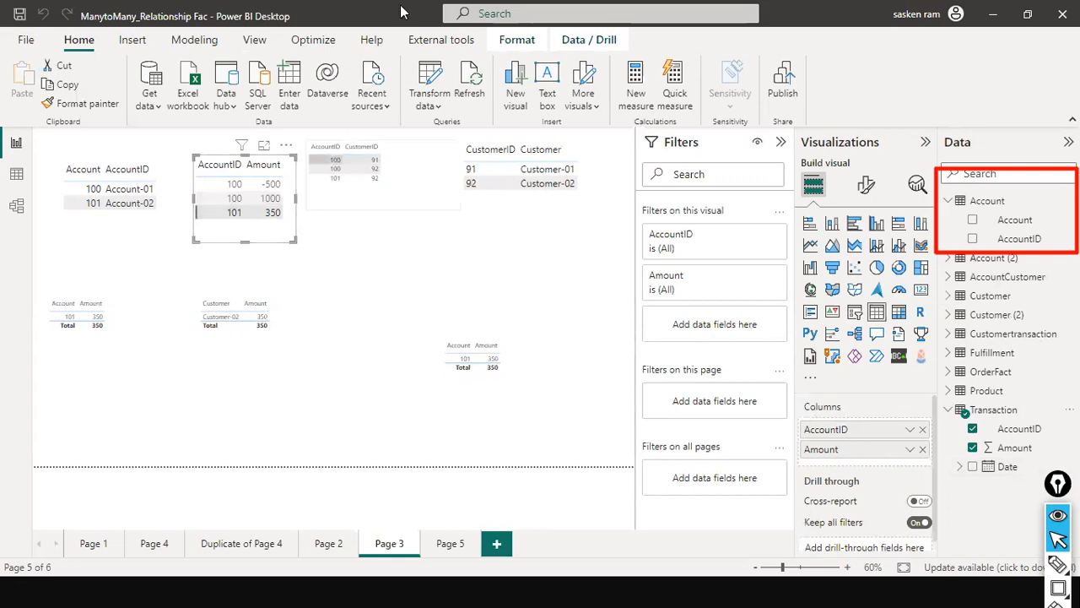
- Expand the AccountCustomer fields and swap the AccountCustomer and Transaction visuals, placing AccountCustomer beside the Account visual on Page 3
click(389, 207)
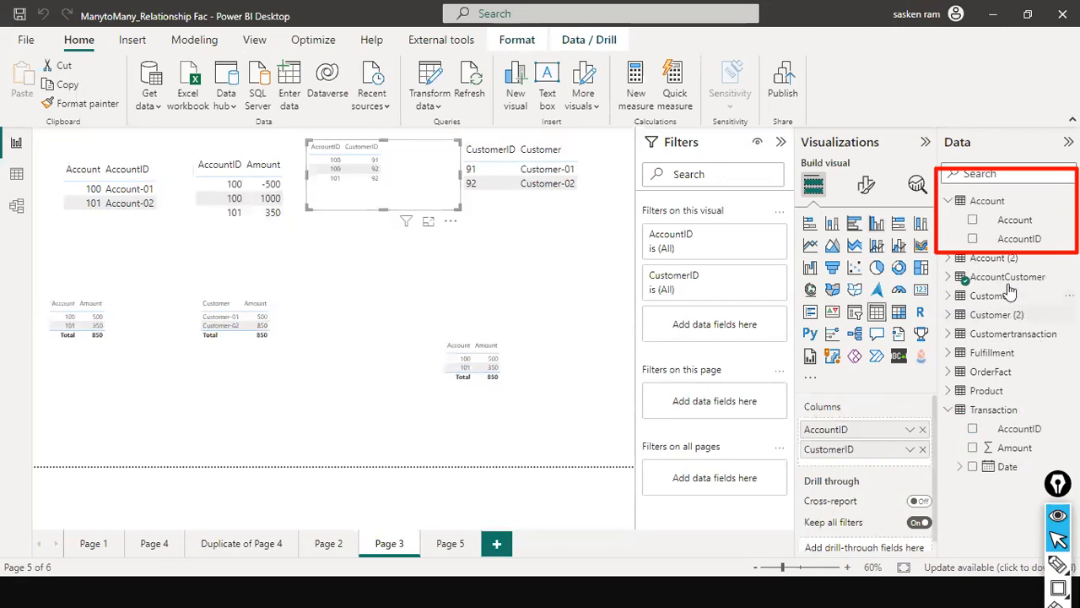
drag(378, 199, 258, 284)
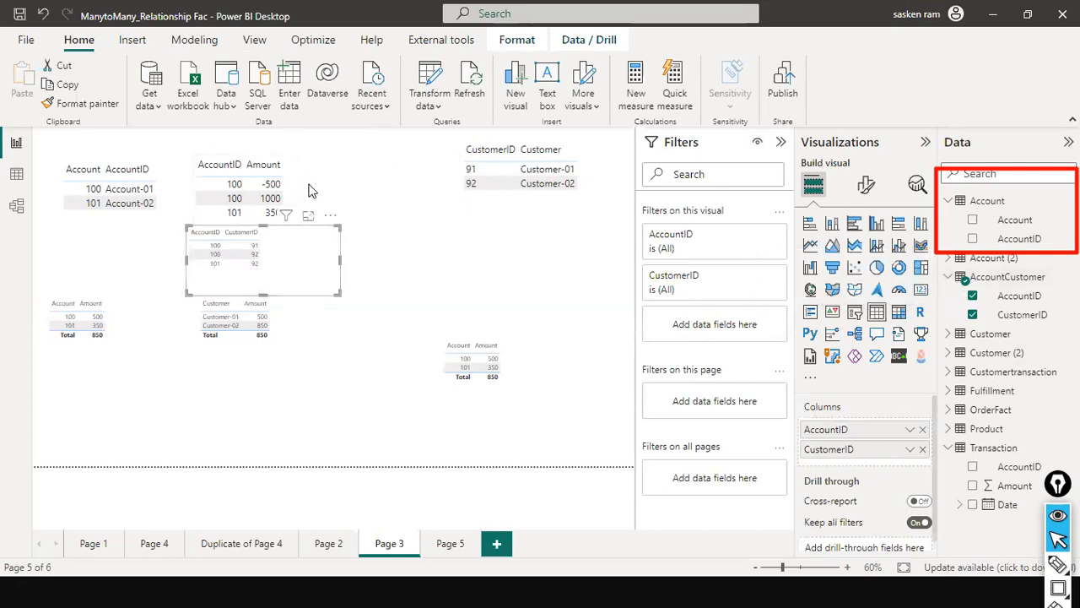
click(289, 206)
drag(291, 224, 399, 211)
drag(278, 270, 271, 196)
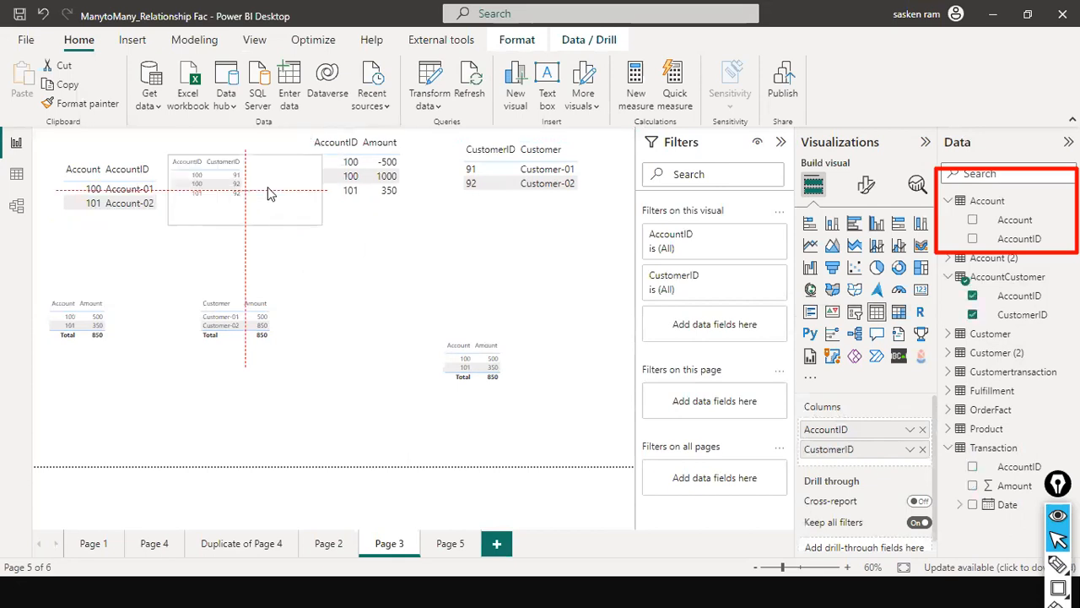
click(414, 255)
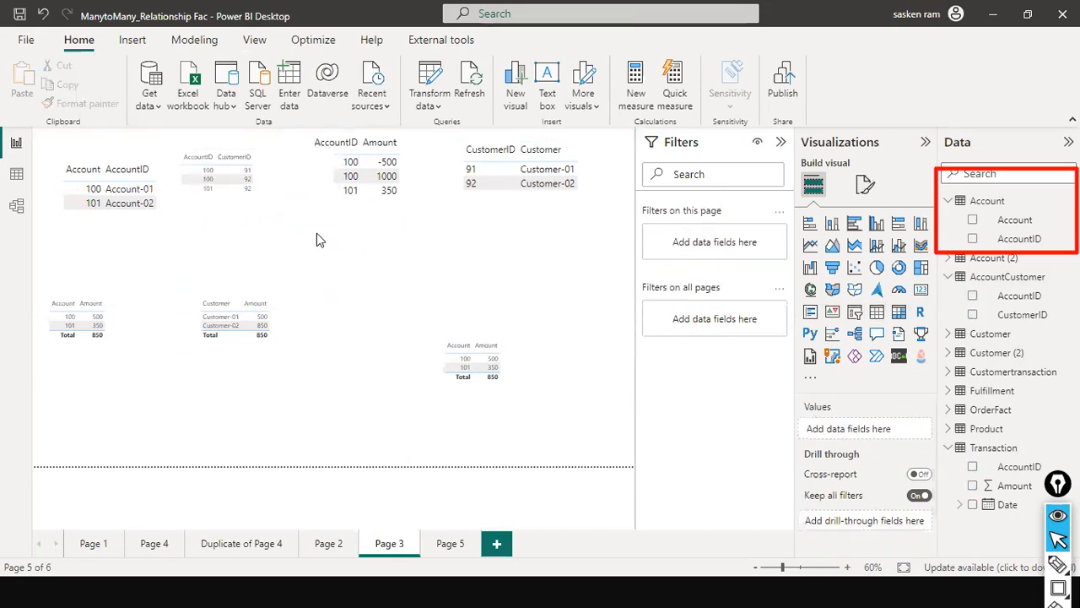
- Move the AccountID and Amount visual out of the top row and place the Customer visual beside the AccountCustomer visual
drag(403, 216, 576, 274)
drag(593, 166, 426, 165)
drag(555, 279, 547, 235)
click(292, 187)
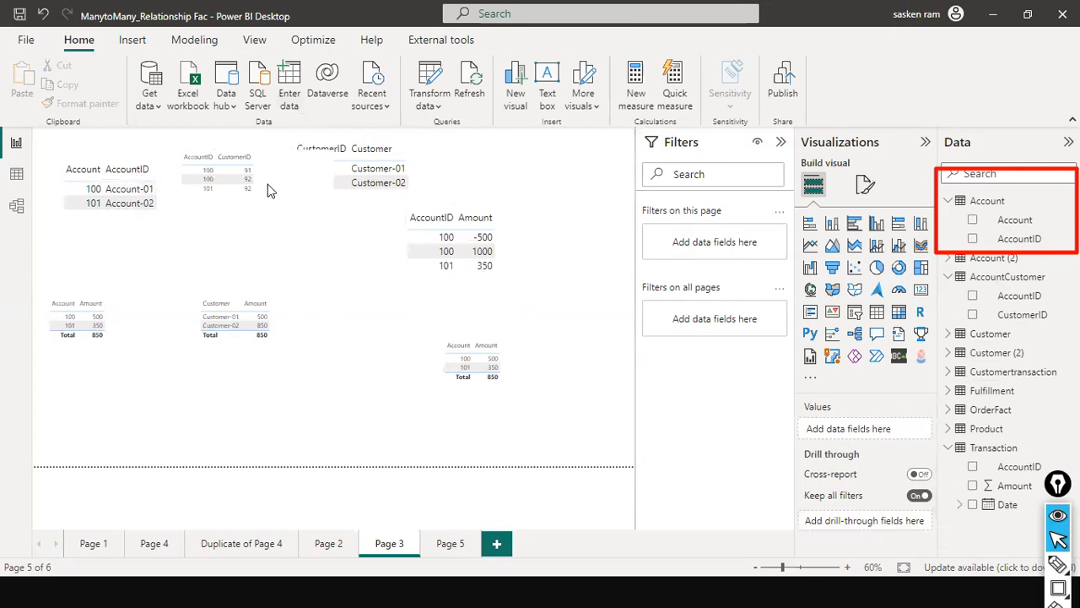
click(333, 196)
drag(421, 184, 435, 177)
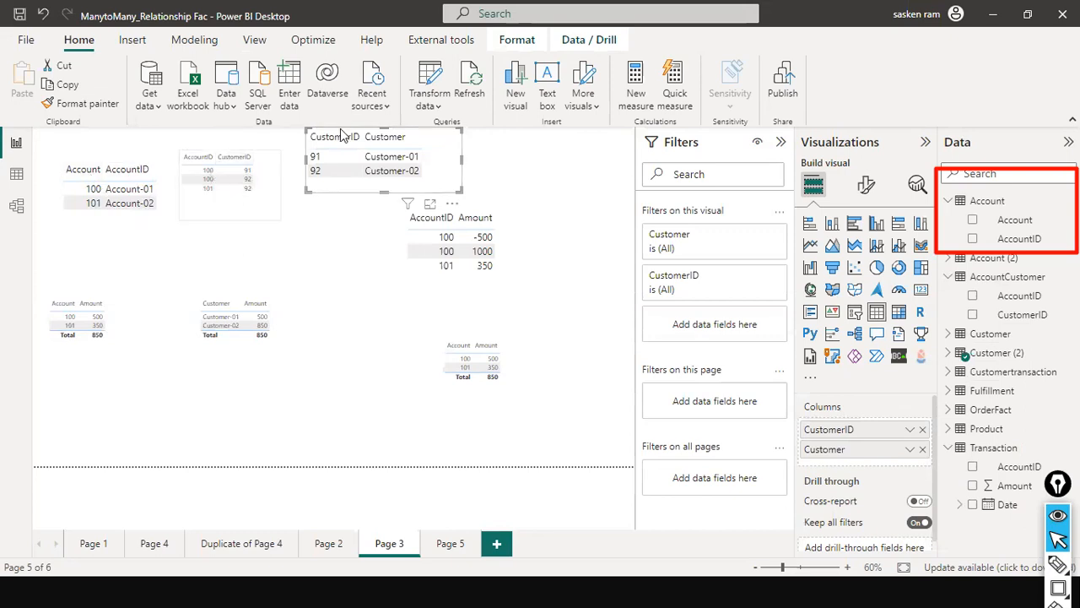
- Reposition the AccountID and Amount visual directly below the Customer visual
click(498, 291)
drag(425, 262, 475, 239)
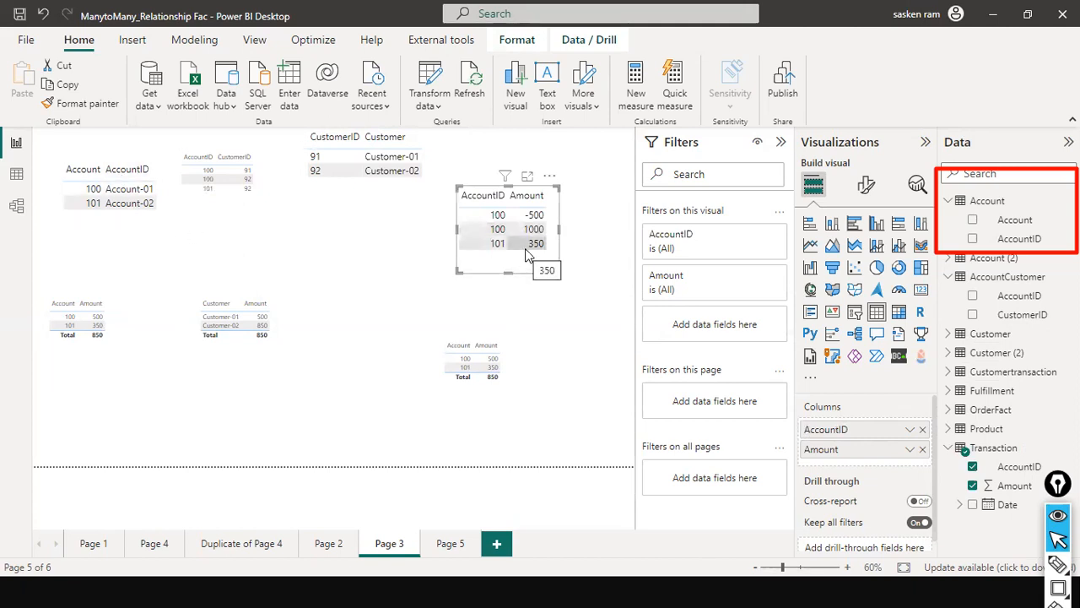
click(129, 341)
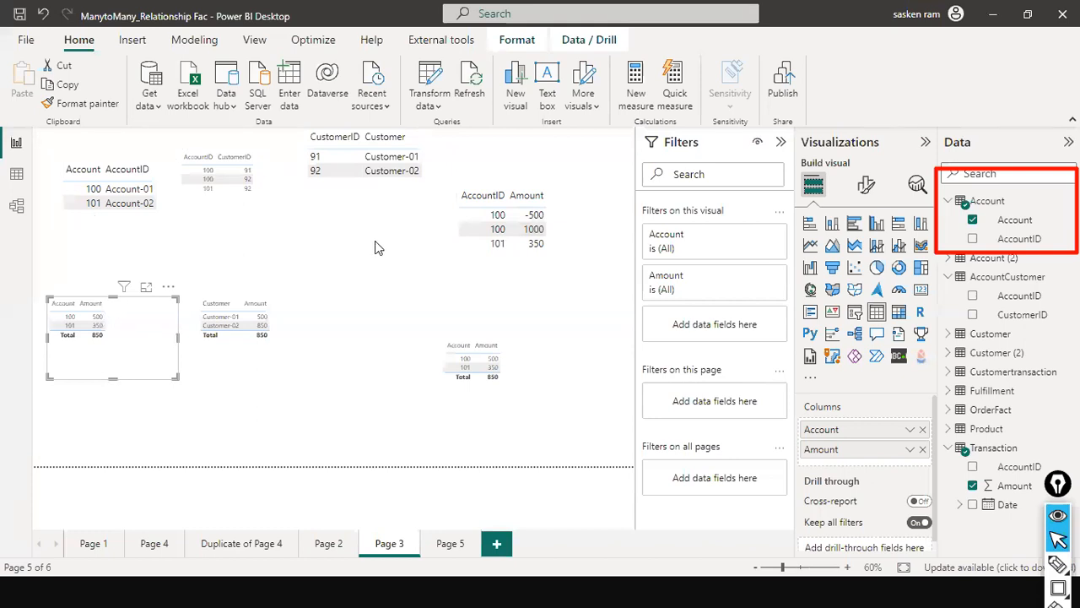
drag(498, 265, 339, 277)
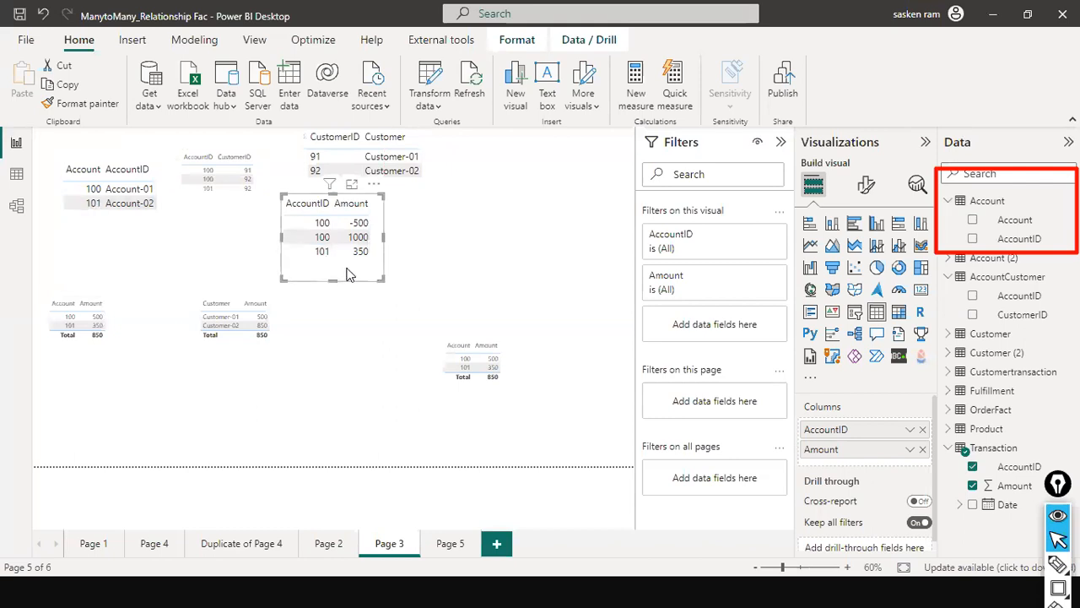
- Compare the Account and Customer amount summary visuals, and shift and widen the Customer and Amount visual
click(124, 325)
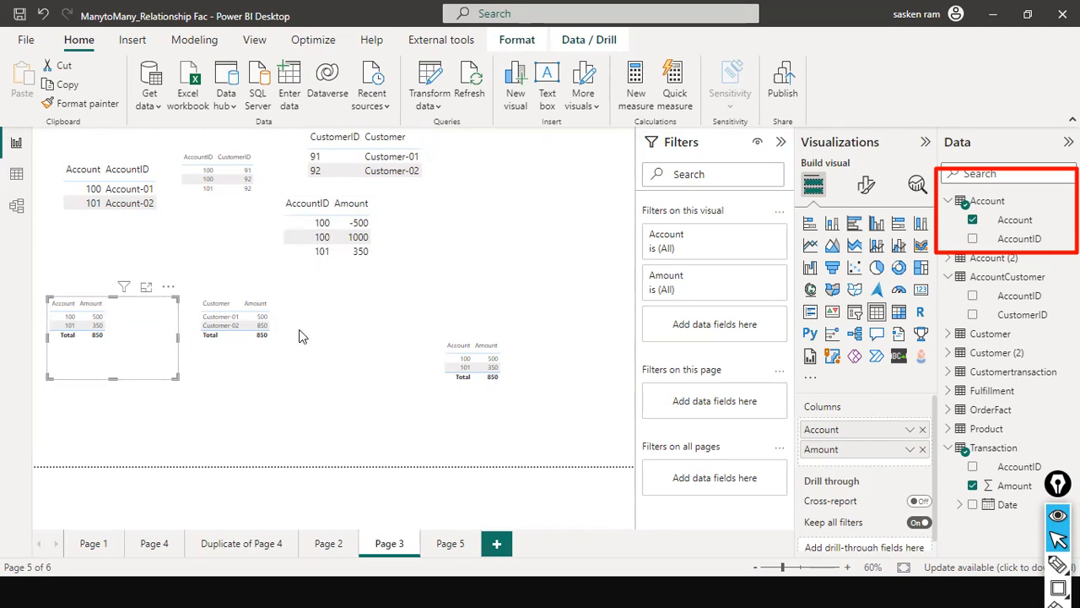
drag(277, 343, 296, 359)
click(88, 344)
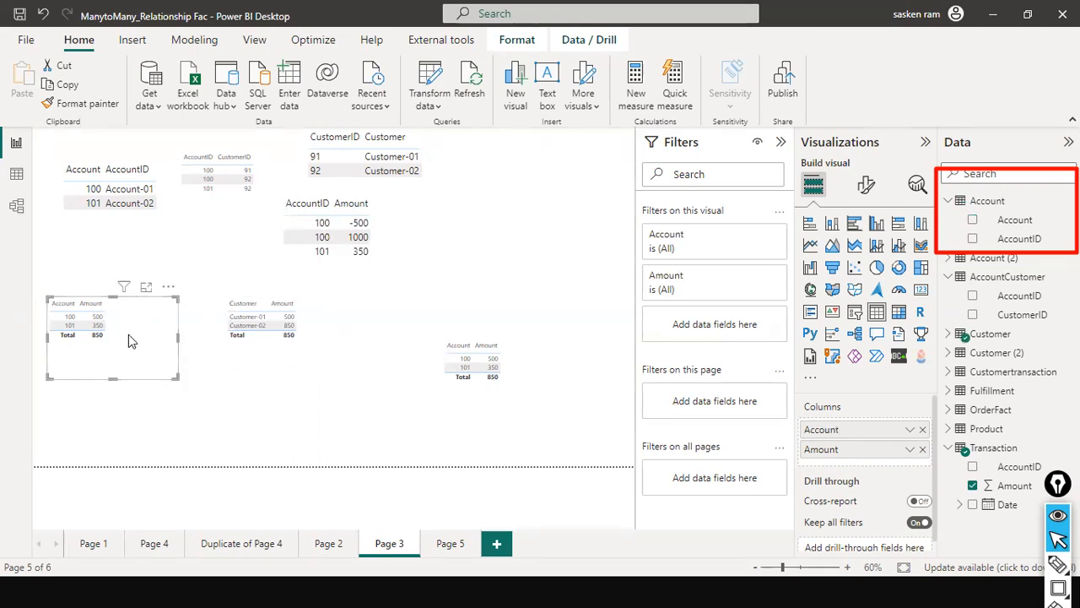
click(277, 355)
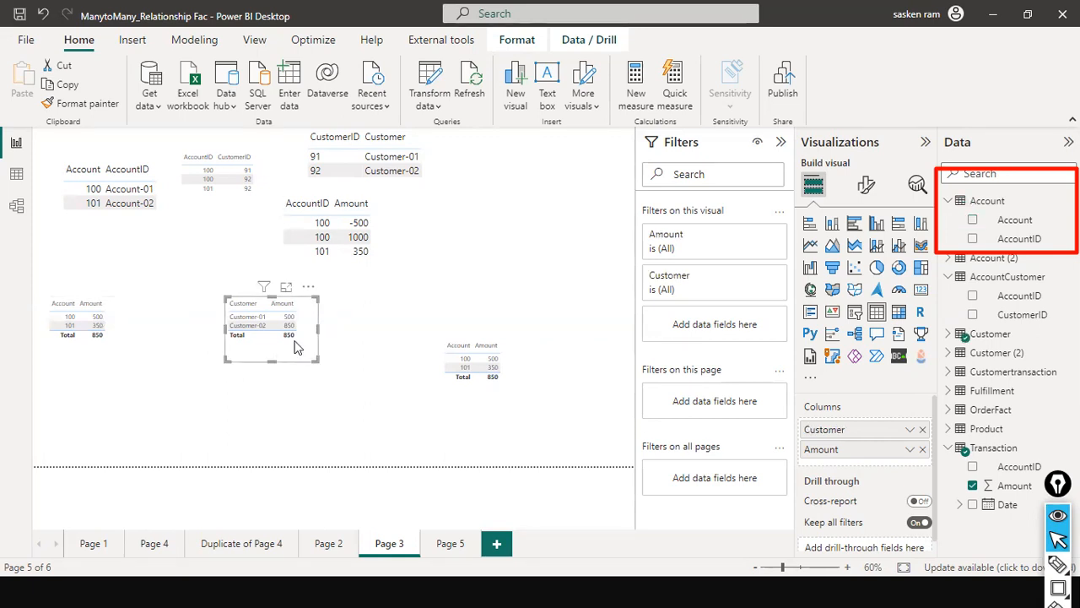
mouse_move(317, 330)
mouse_down()
mouse_move(361, 332)
mouse_move(325, 348)
mouse_up()
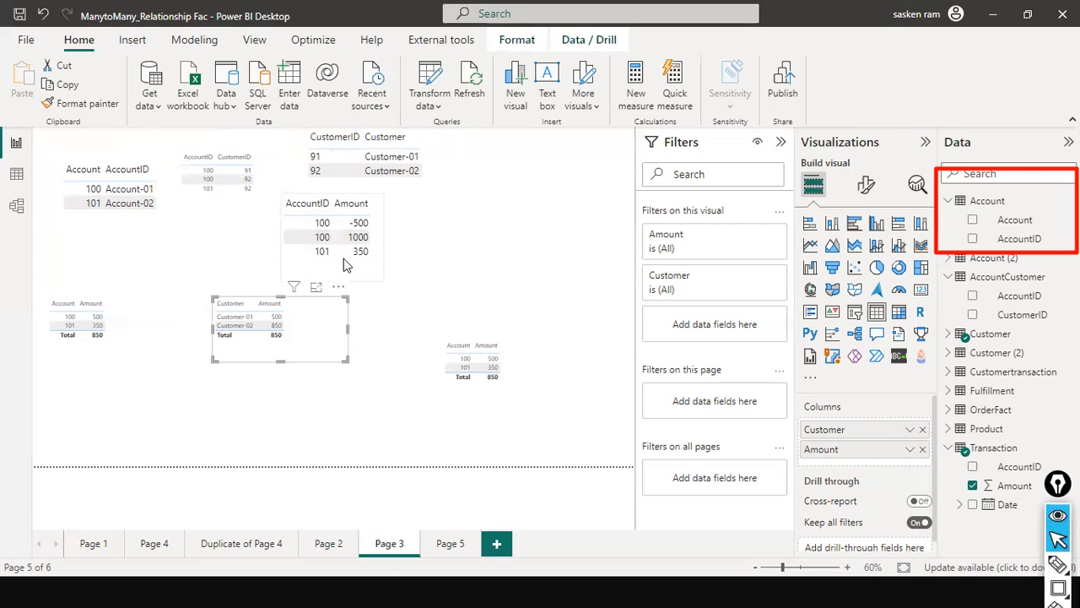
- Handwrite each CustomerID with an arrow to a customer's name beside the Customer visual, underlining the first pair
key(ctrl+shift+3)
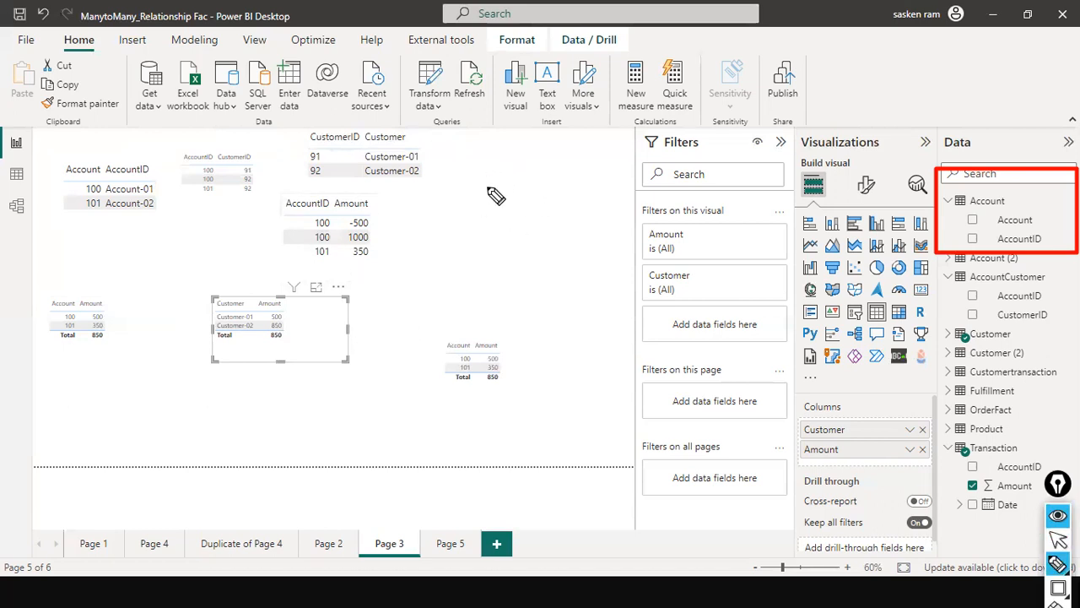
mouse_move(481, 202)
mouse_down()
mouse_move(496, 188)
mouse_move(646, 181)
mouse_up()
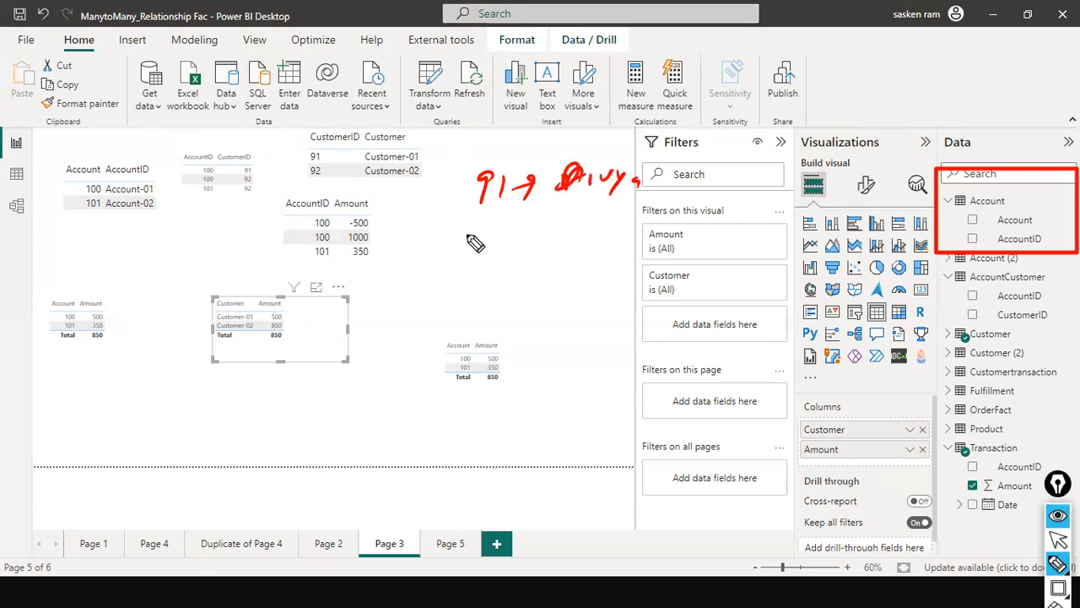
drag(486, 223, 477, 241)
mouse_move(490, 226)
mouse_down()
mouse_move(504, 241)
mouse_move(540, 228)
mouse_up()
mouse_move(569, 212)
mouse_down()
mouse_move(561, 236)
mouse_move(577, 231)
mouse_up()
mouse_move(594, 213)
mouse_down()
mouse_move(582, 226)
mouse_move(632, 229)
mouse_up()
drag(643, 213, 641, 229)
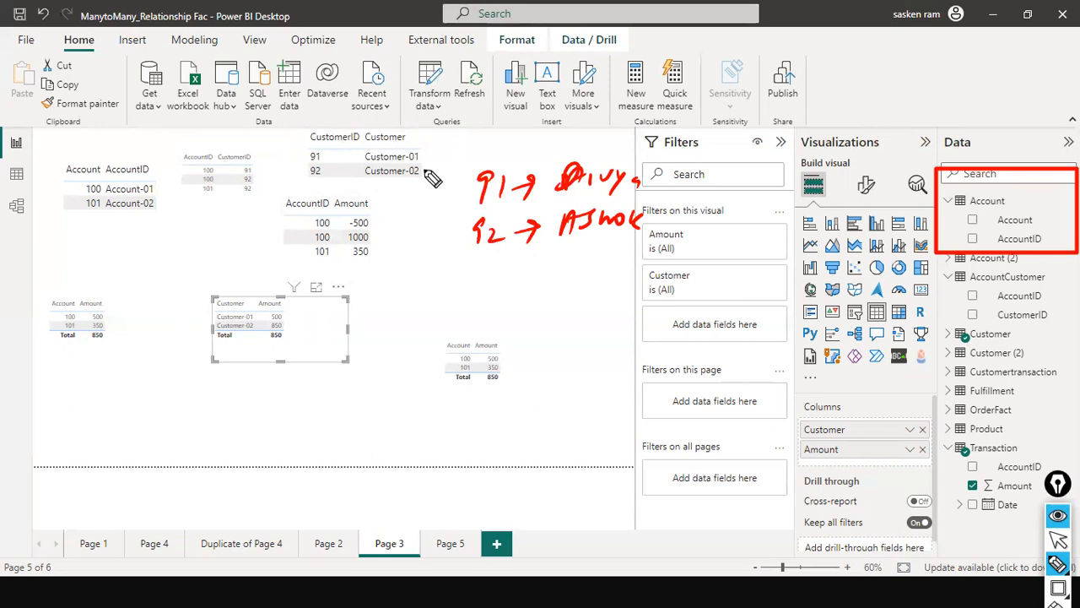
drag(565, 204, 594, 200)
- Draw an arrow from the Customer visual to the AccountCustomer visual and circle the linked AccountID and CustomerID values there
drag(260, 162, 301, 150)
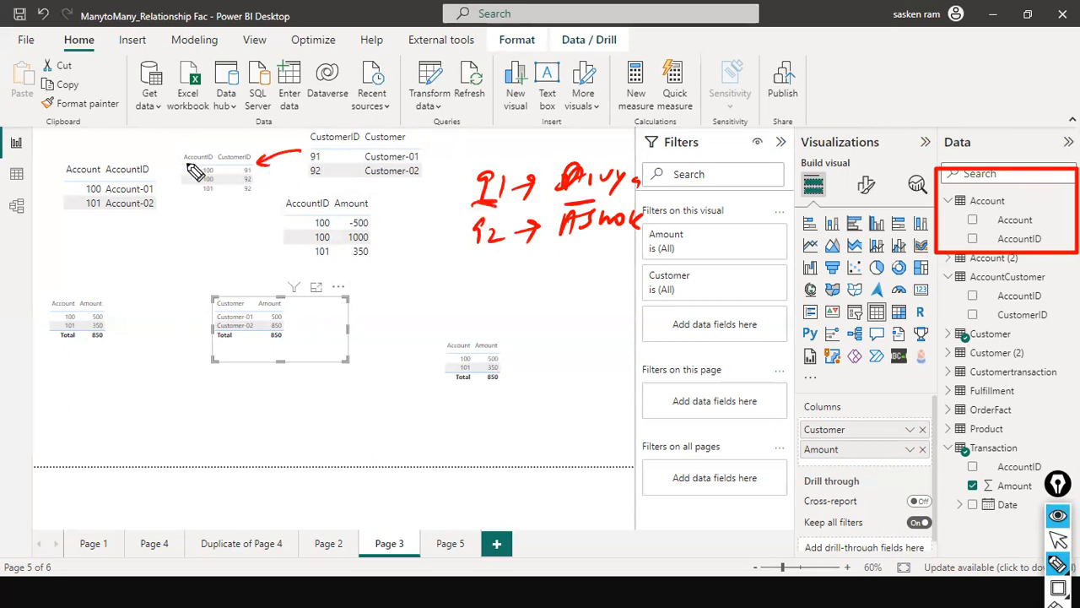
mouse_move(225, 171)
mouse_down()
mouse_move(207, 176)
mouse_move(221, 162)
mouse_up()
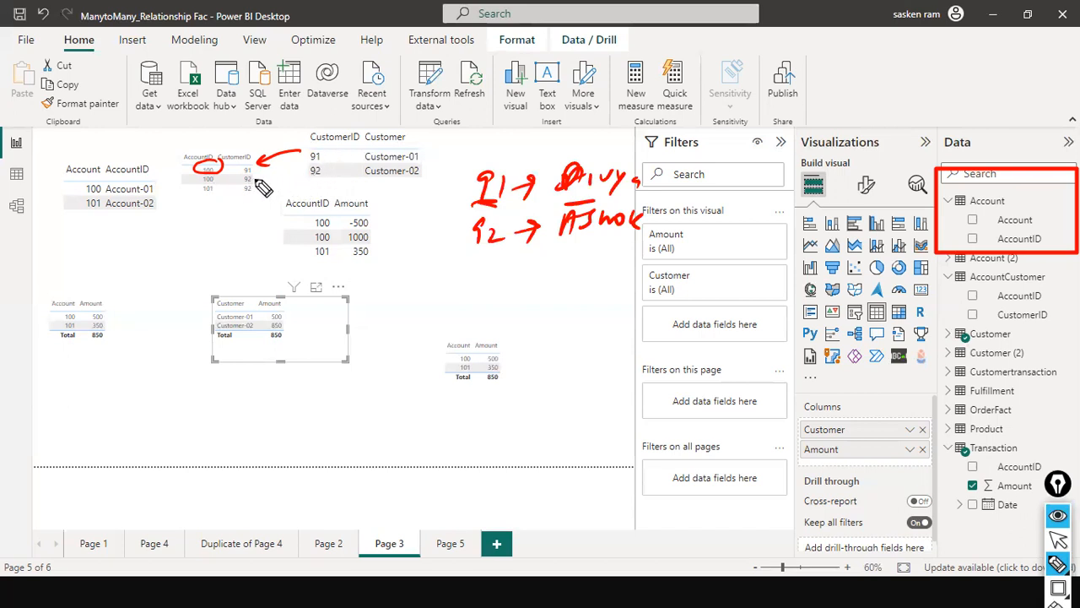
mouse_move(259, 176)
mouse_down()
mouse_move(252, 199)
mouse_move(238, 190)
mouse_move(257, 180)
mouse_up()
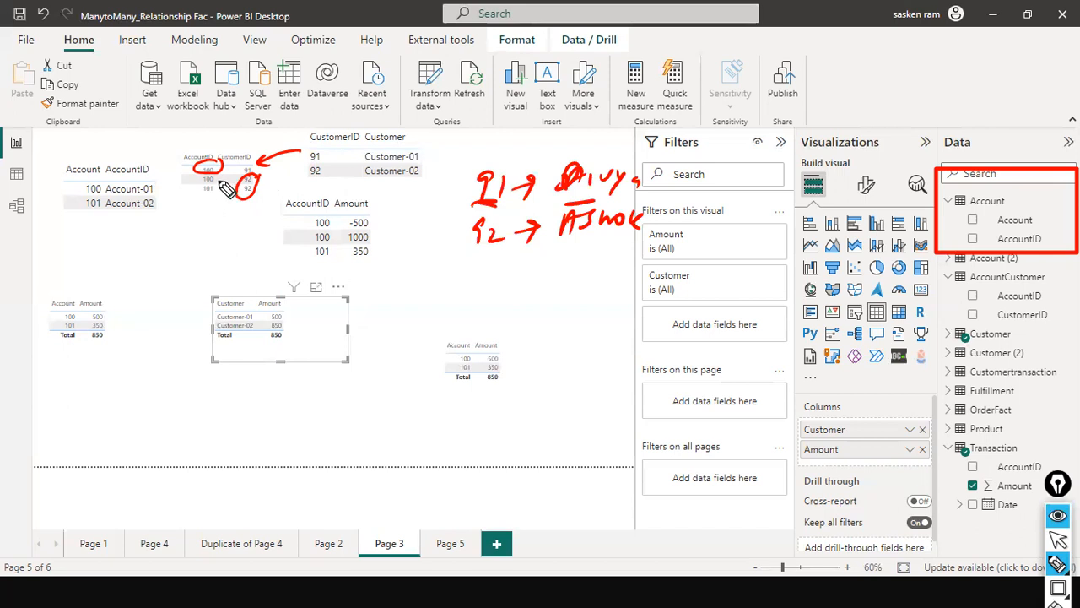
mouse_move(225, 158)
mouse_down()
mouse_move(196, 171)
mouse_move(226, 188)
mouse_move(237, 146)
mouse_move(202, 211)
mouse_up()
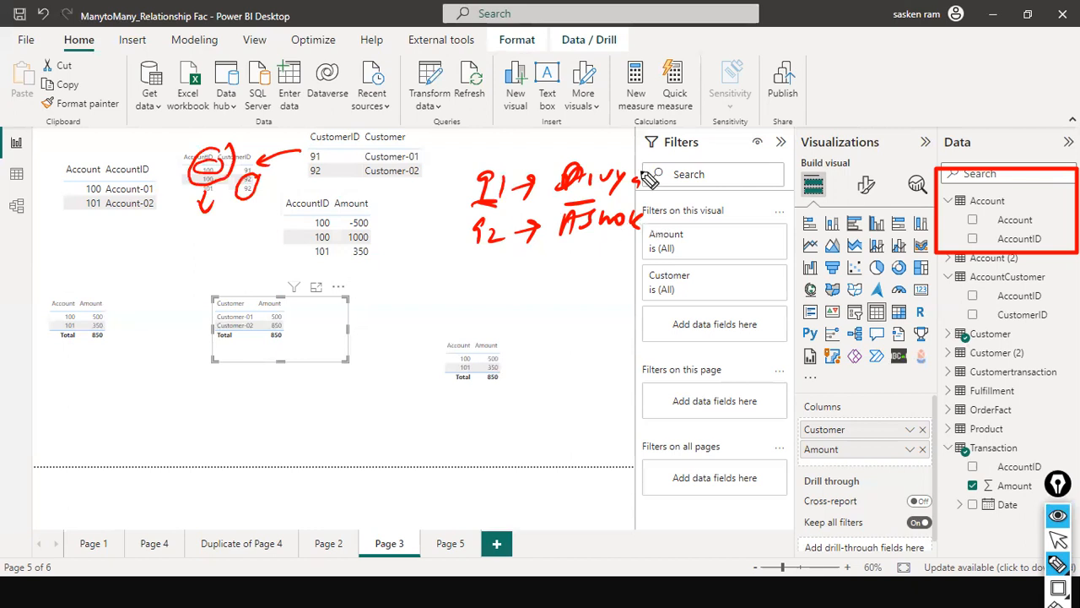
- Bracket the two handwritten customers and draw an arrow to their shared account number, labelled as the account number
mouse_move(643, 159)
mouse_down()
mouse_move(662, 224)
mouse_move(639, 269)
mouse_up()
drag(666, 209, 723, 206)
drag(693, 196, 694, 222)
drag(747, 200, 749, 220)
drag(762, 204, 779, 205)
drag(729, 178, 742, 177)
mouse_move(731, 168)
mouse_down()
mouse_move(742, 165)
mouse_move(747, 182)
mouse_up()
mouse_move(764, 172)
mouse_down()
mouse_move(779, 174)
mouse_move(778, 191)
mouse_up()
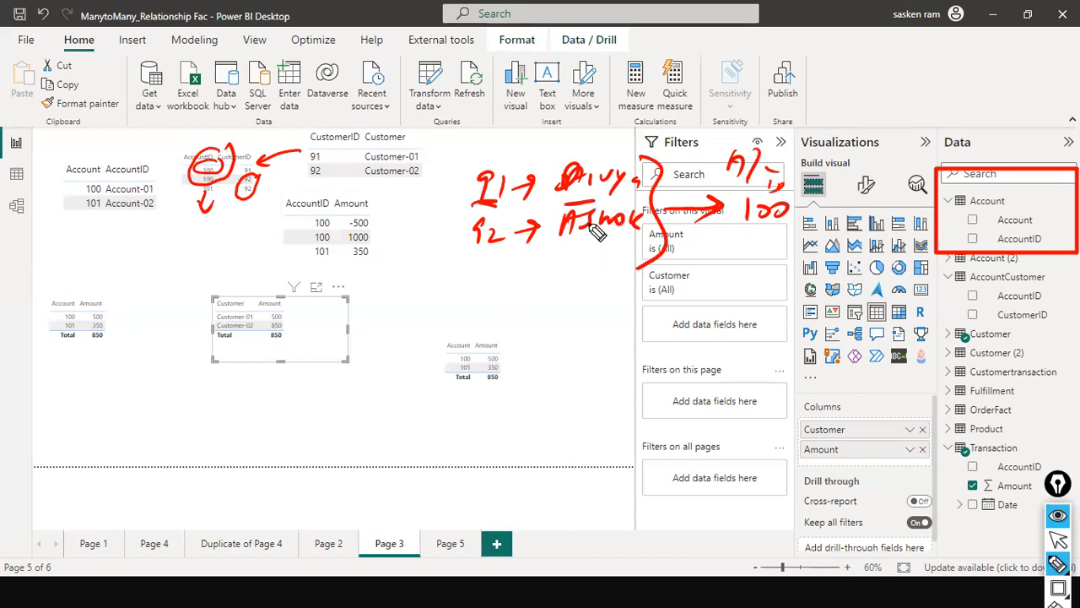
- Handwrite the second customer's name with an arrow to the other account number, and mark the related IDs and shared account
mouse_move(496, 314)
mouse_down()
mouse_move(648, 288)
mouse_move(701, 299)
mouse_up()
drag(718, 279, 718, 312)
mouse_move(202, 181)
mouse_down()
mouse_move(222, 200)
mouse_move(206, 214)
mouse_up()
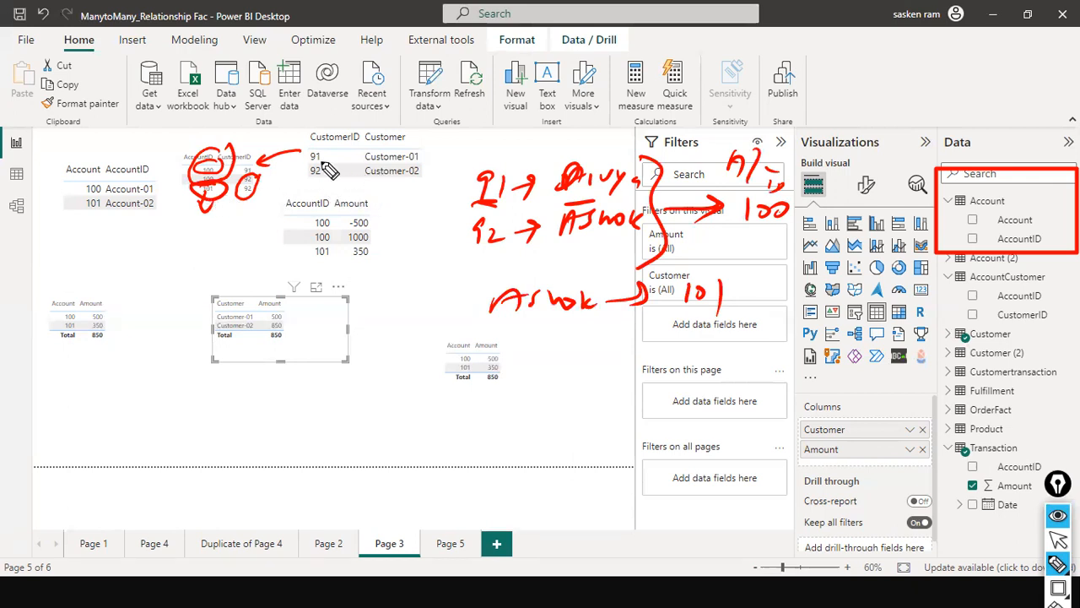
mouse_move(315, 146)
mouse_down()
mouse_move(328, 150)
mouse_move(311, 160)
mouse_up()
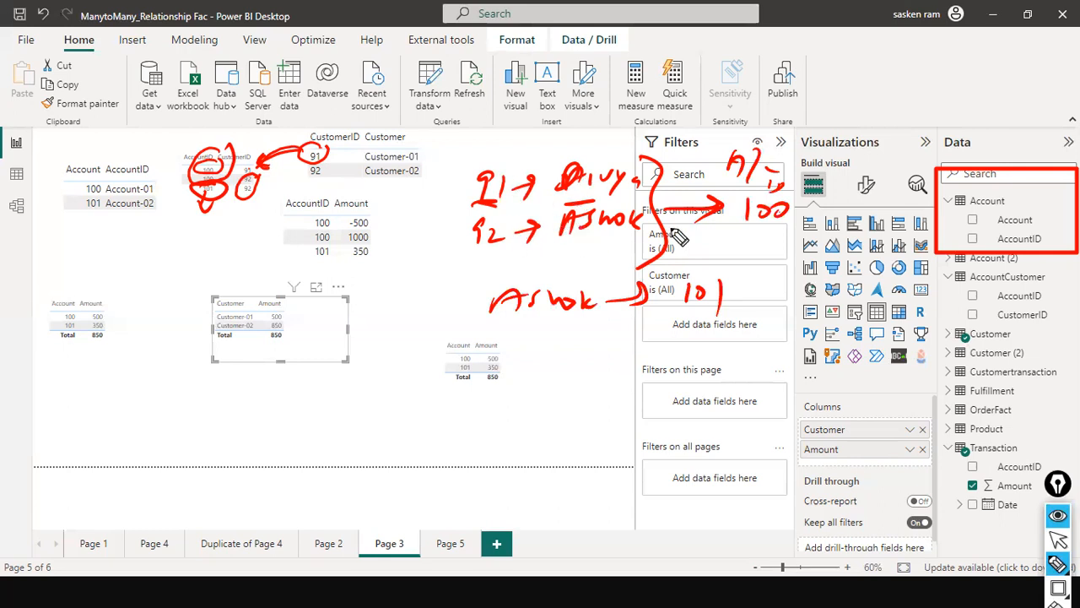
drag(789, 221, 737, 225)
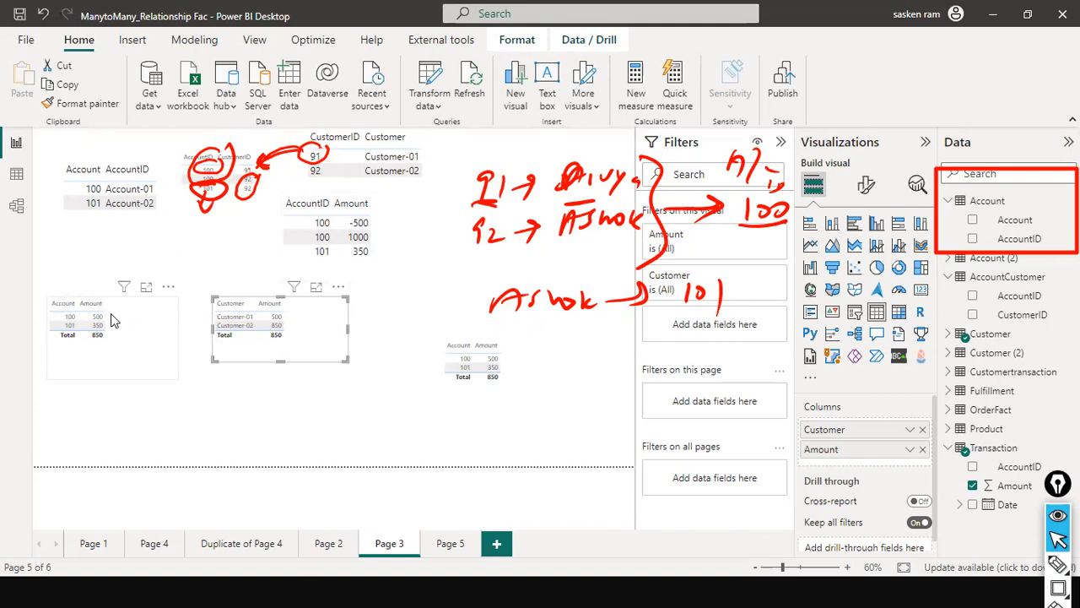
- Clear all red annotations from the screen and switch to the model view of all tables
click(74, 329)
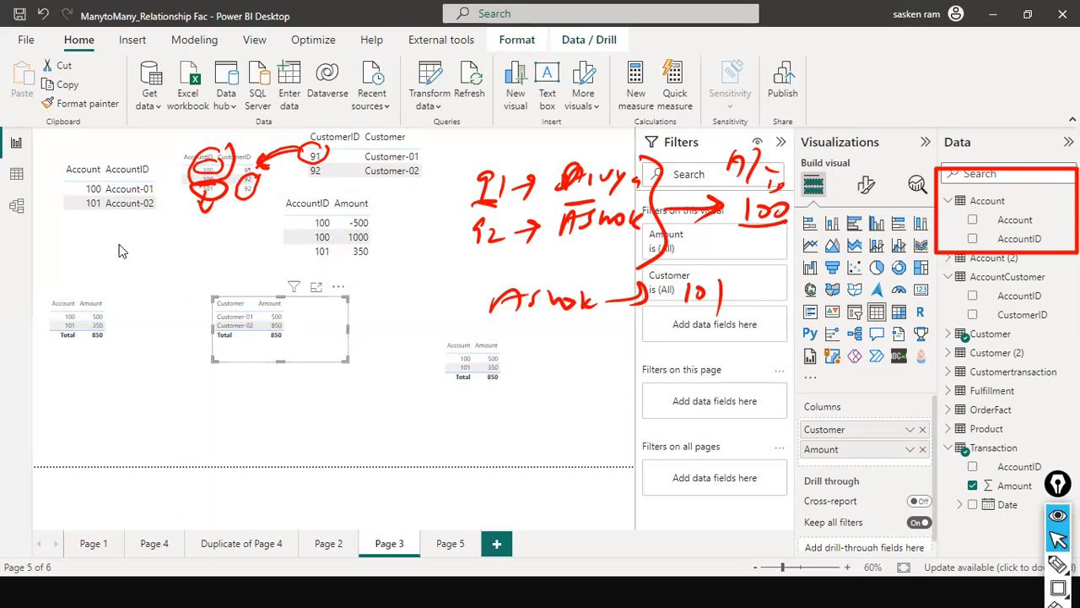
click(22, 208)
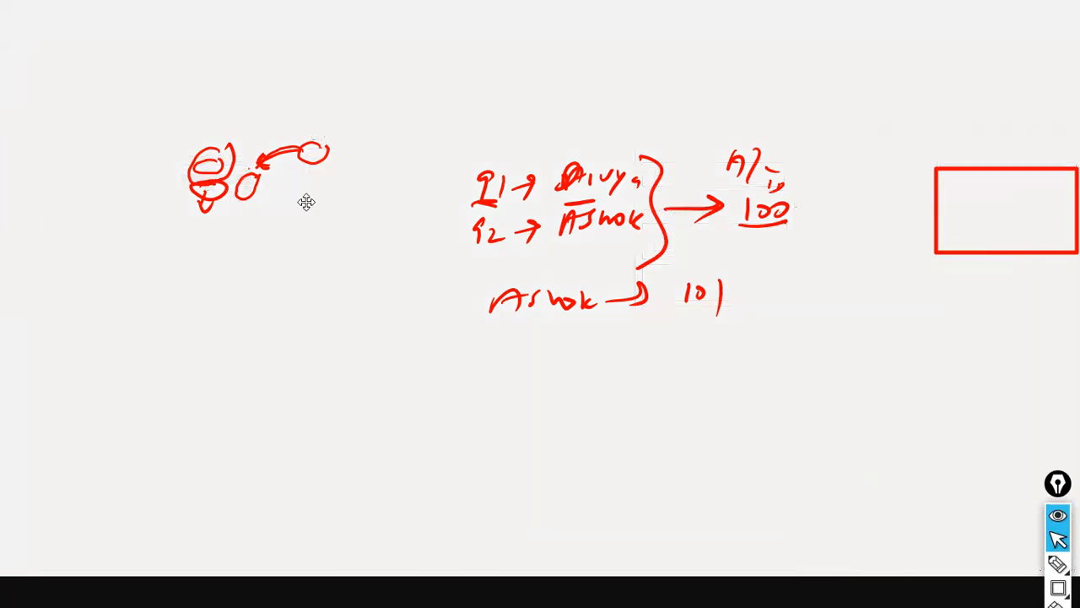
key(ctrl+shift+7)
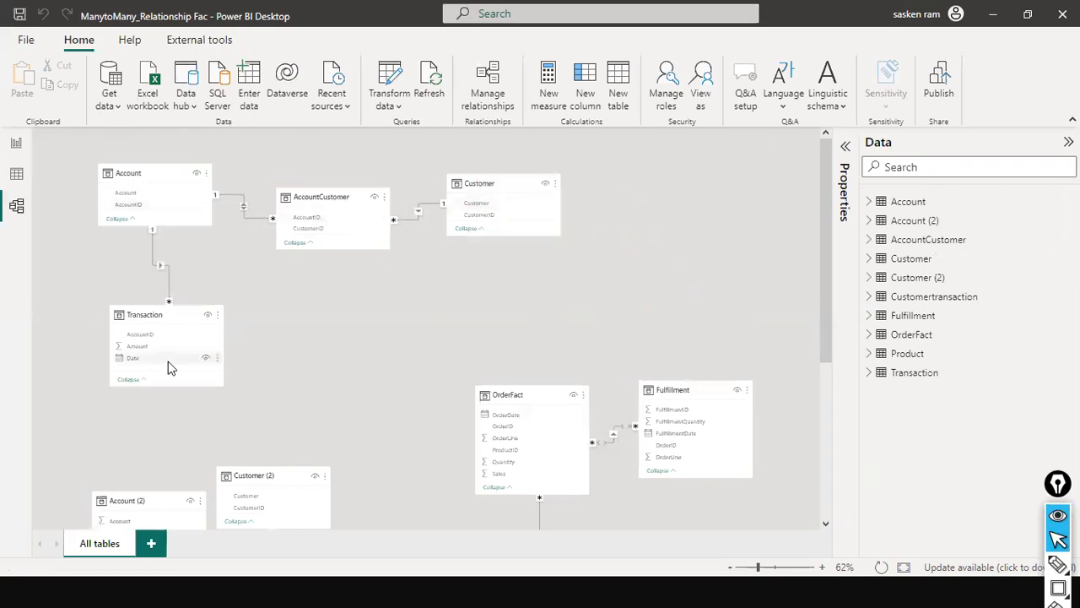
click(14, 149)
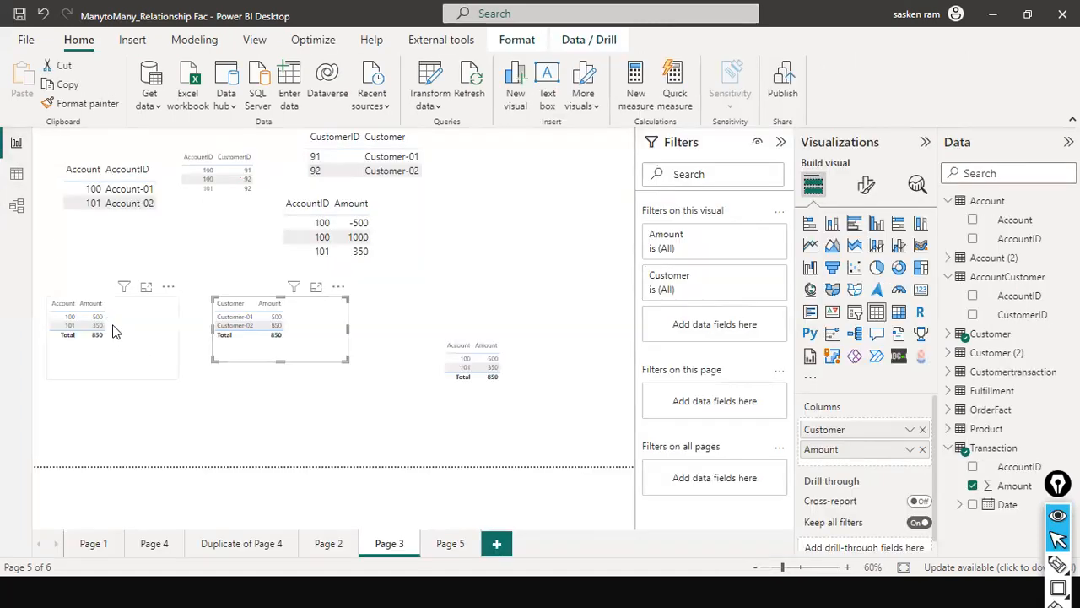
click(17, 207)
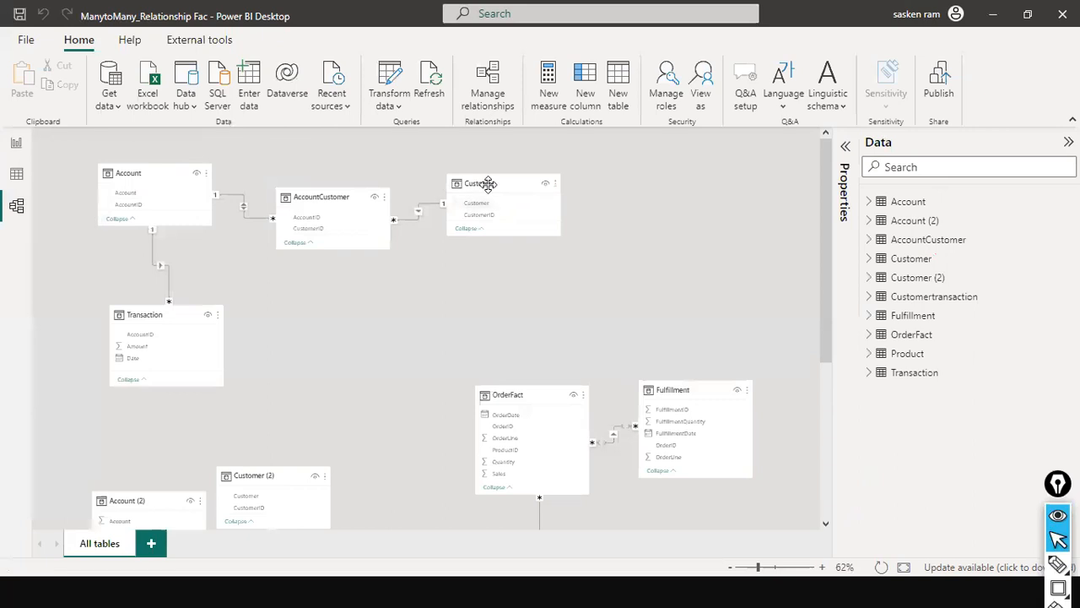
- Open the Account to AccountCustomer relationship, mark its cross filter direction with a red arrow, inspect the options and close it without changes
mouse_move(194, 321)
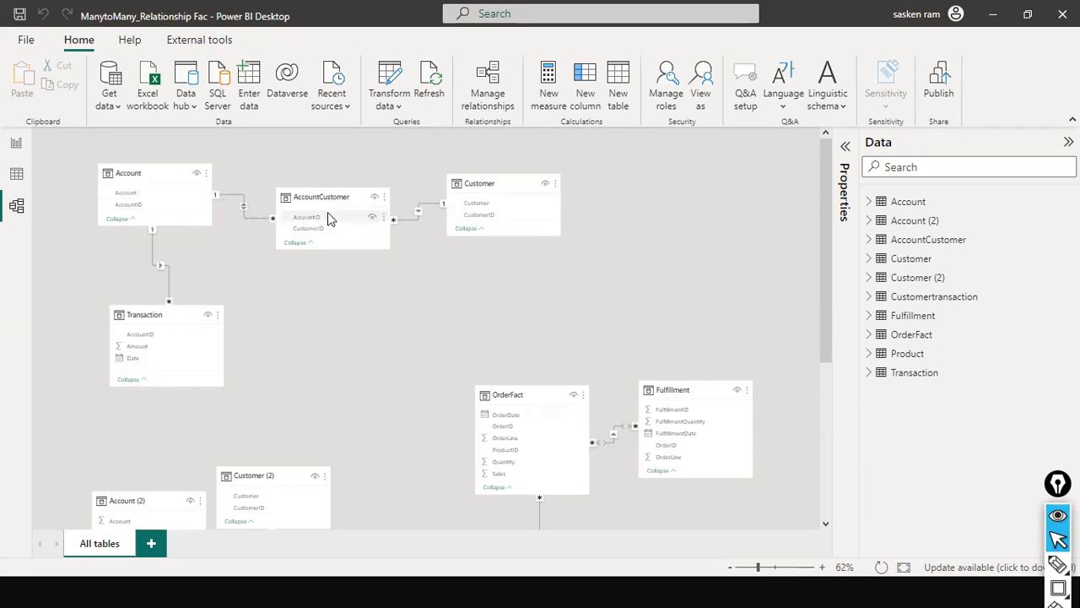
double_click(244, 217)
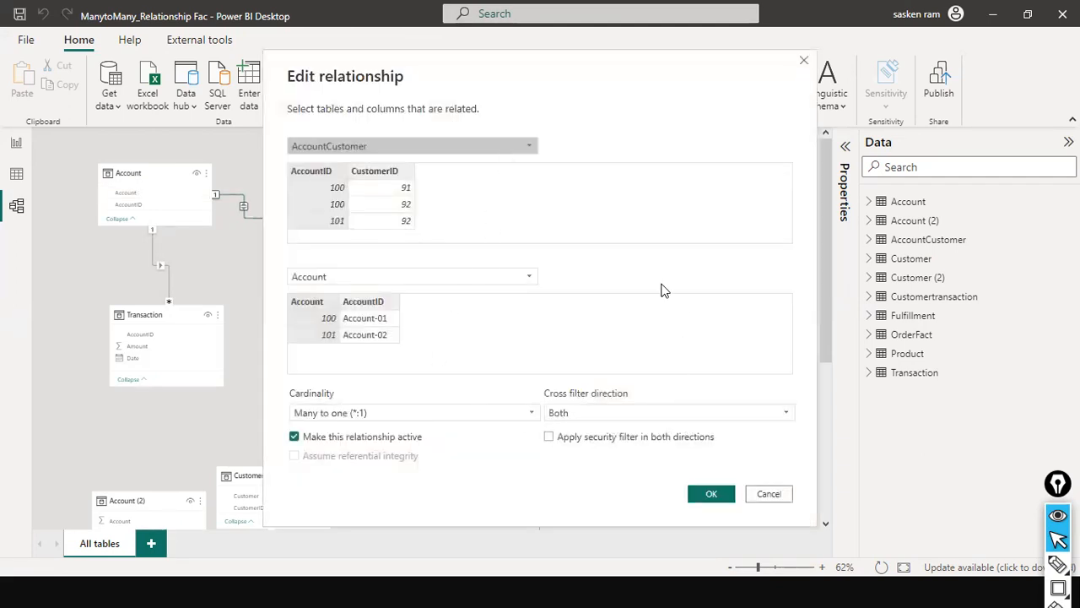
drag(585, 260, 590, 378)
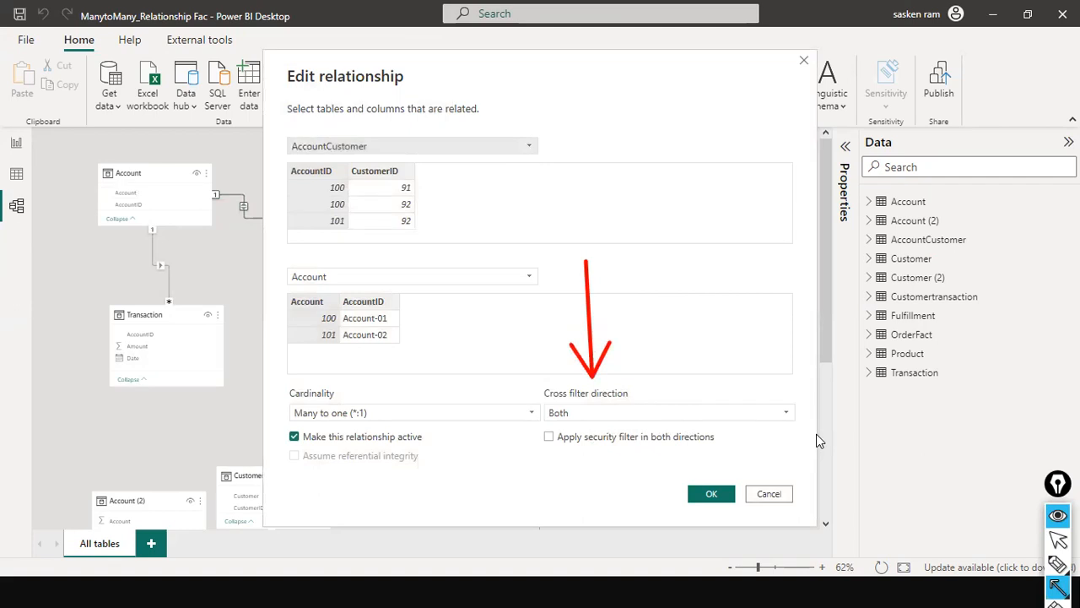
key(ctrl+shift+2)
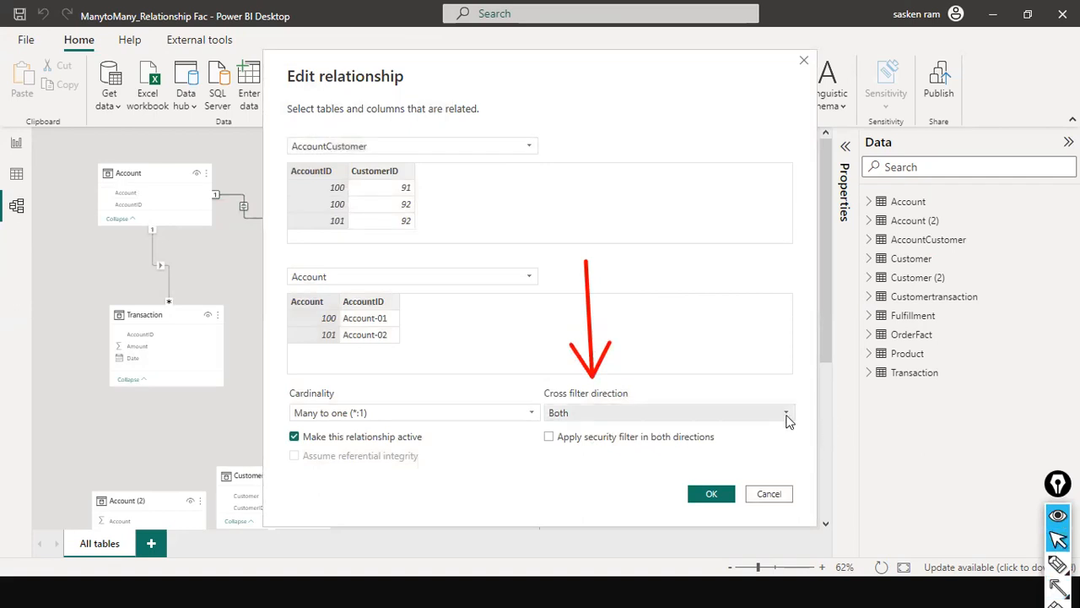
click(788, 421)
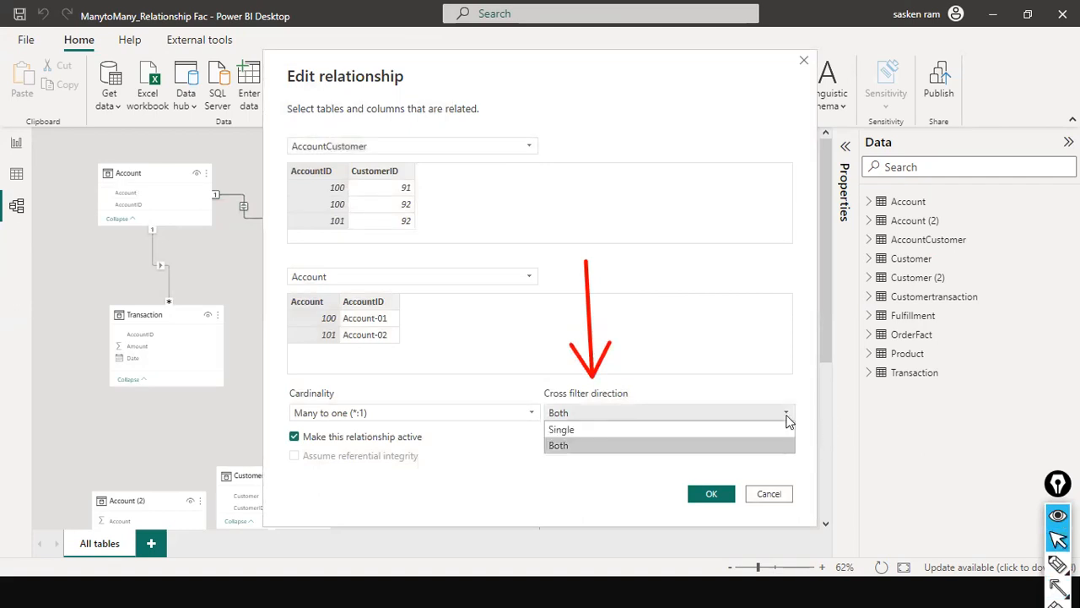
click(788, 421)
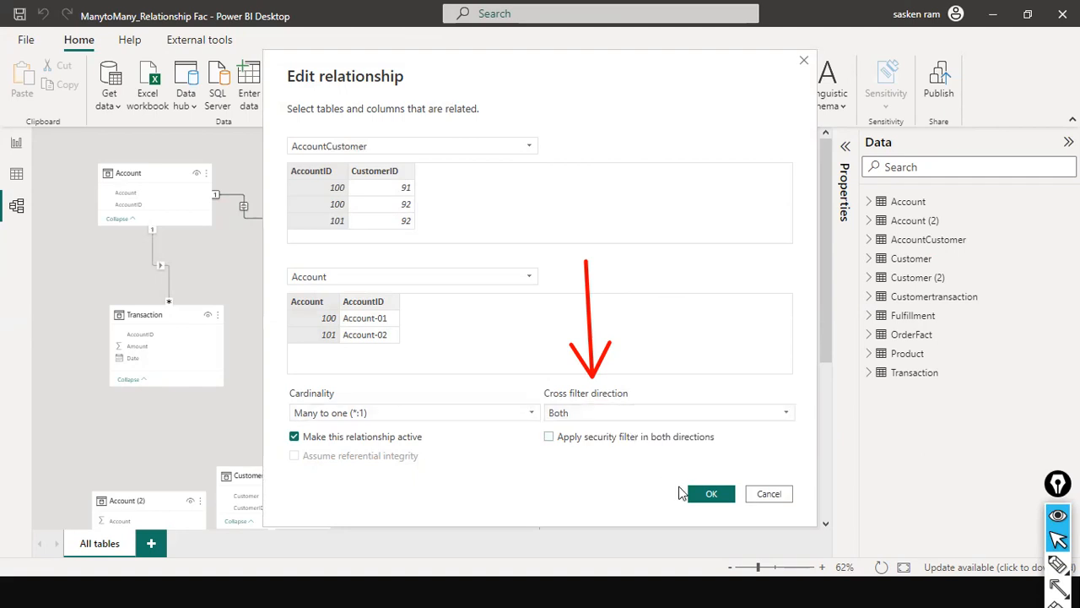
click(768, 494)
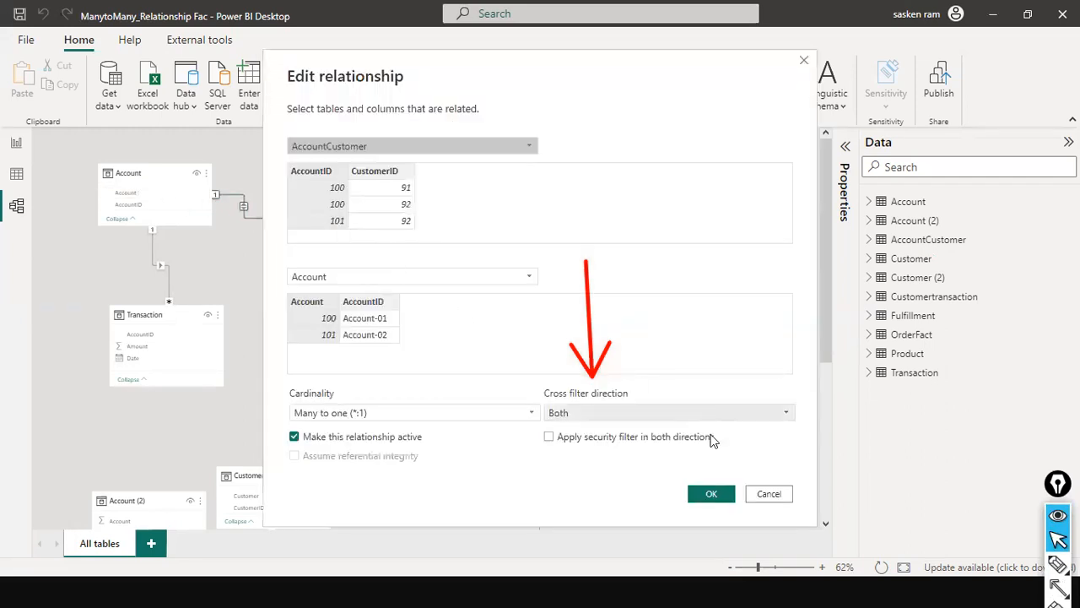
click(767, 493)
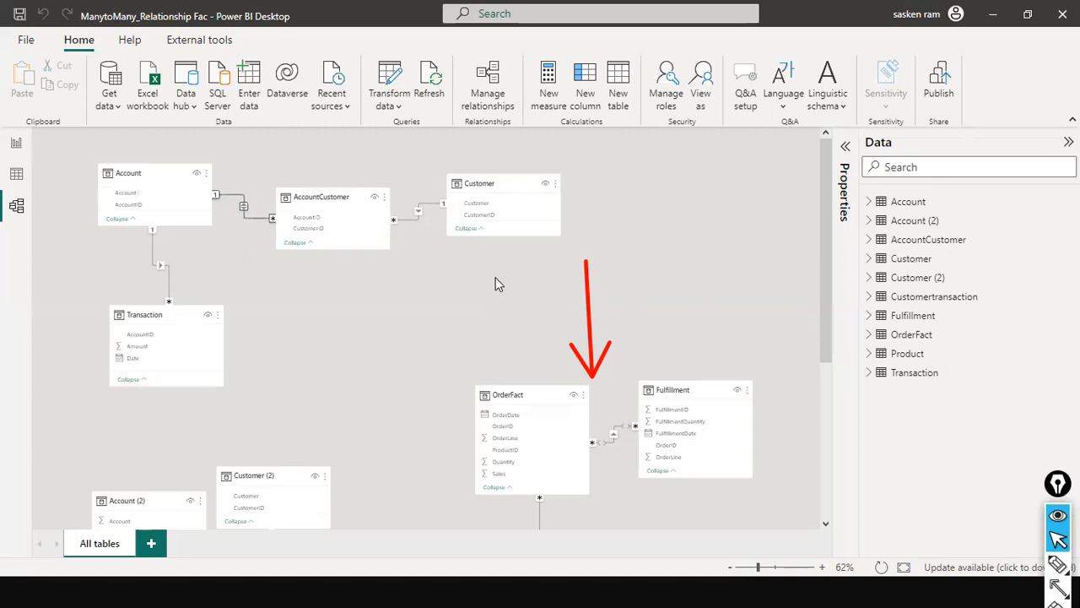
- Draw red arrows pointing to the Customer–AccountCustomer and Account–AccountCustomer relationship lines in the model
key(a)
drag(416, 278, 416, 226)
drag(270, 147, 244, 196)
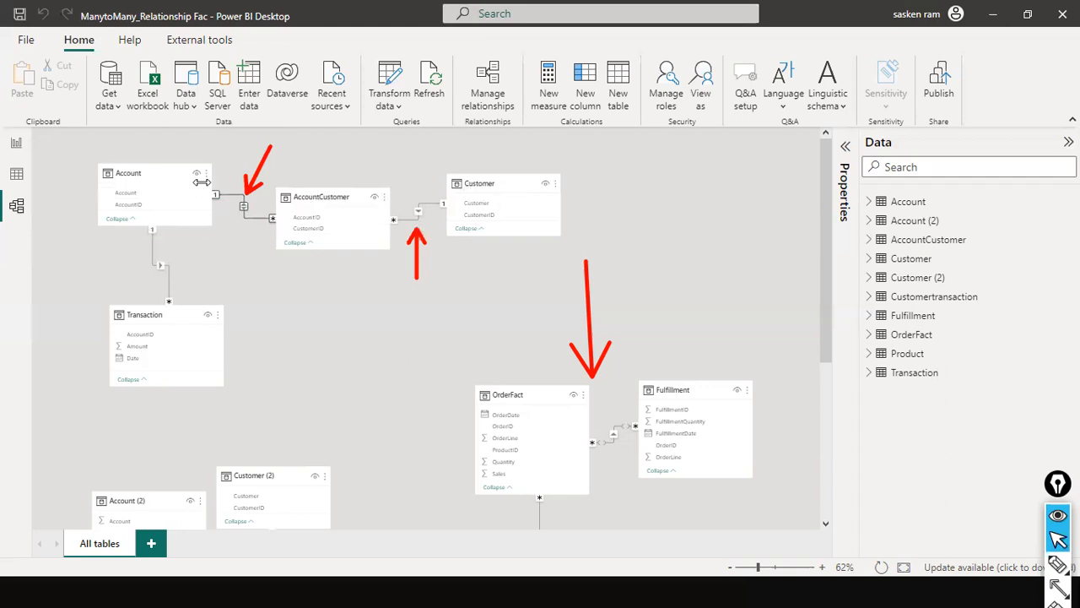
mouse_move(132, 321)
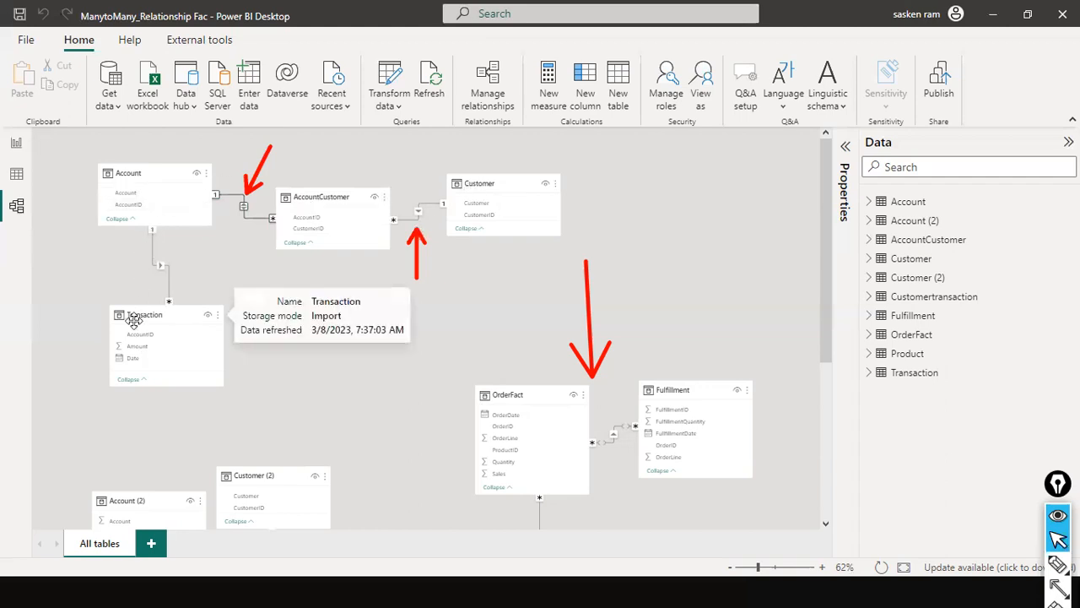
- Move the Customer and Amount table lower on report Page 3 and compare the report with the model relationships
mouse_move(484, 184)
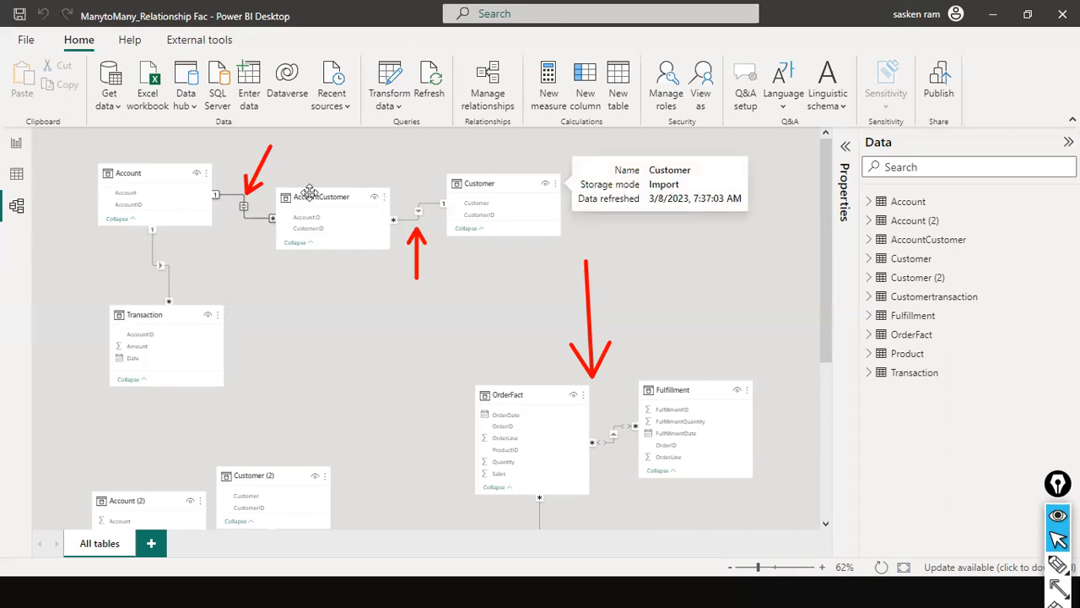
mouse_move(294, 193)
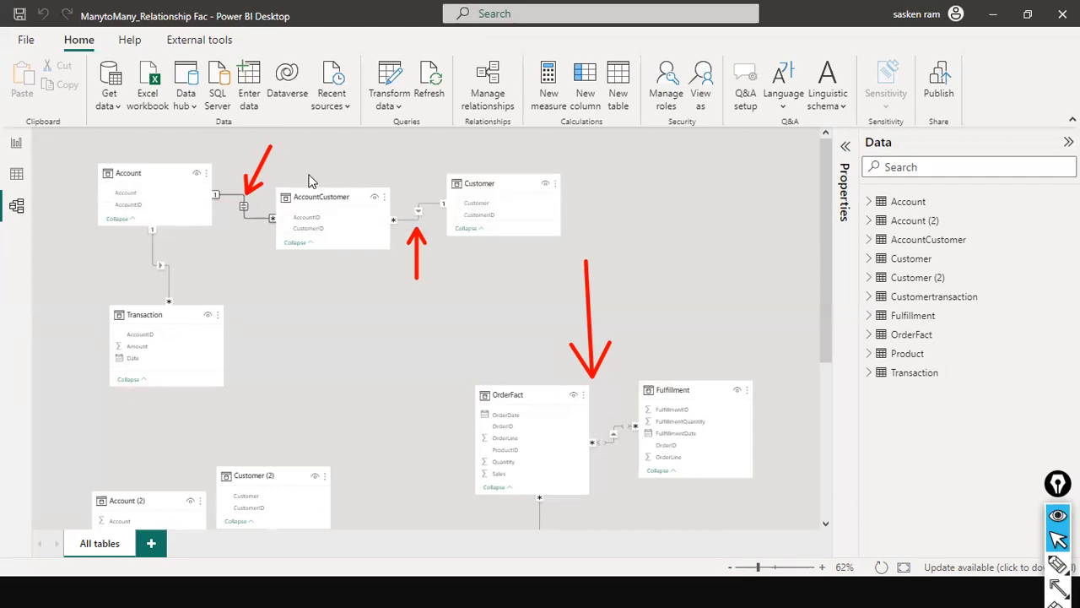
click(16, 142)
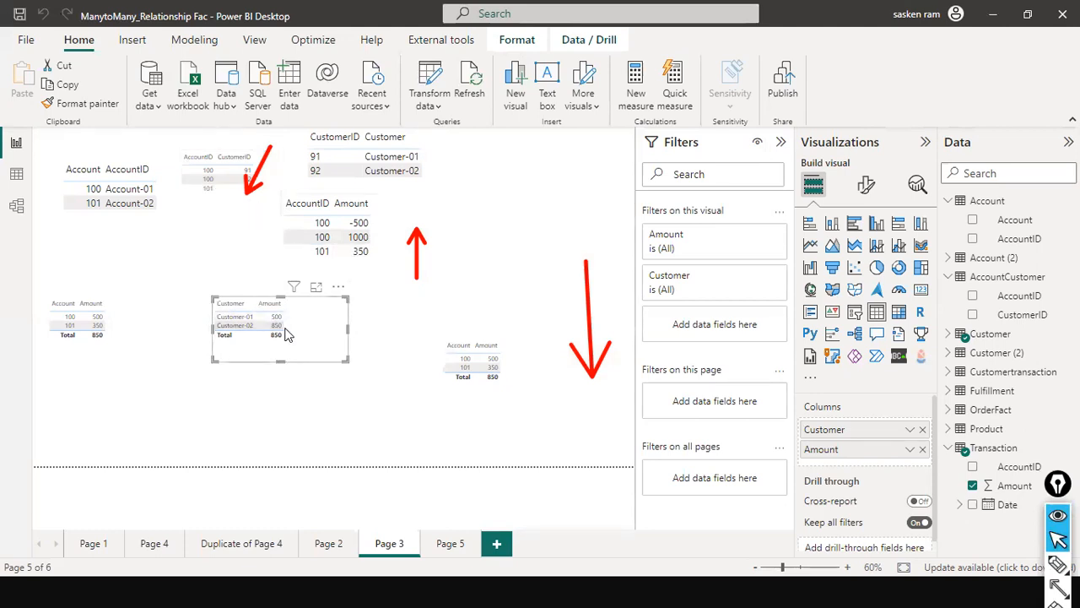
drag(285, 335, 241, 377)
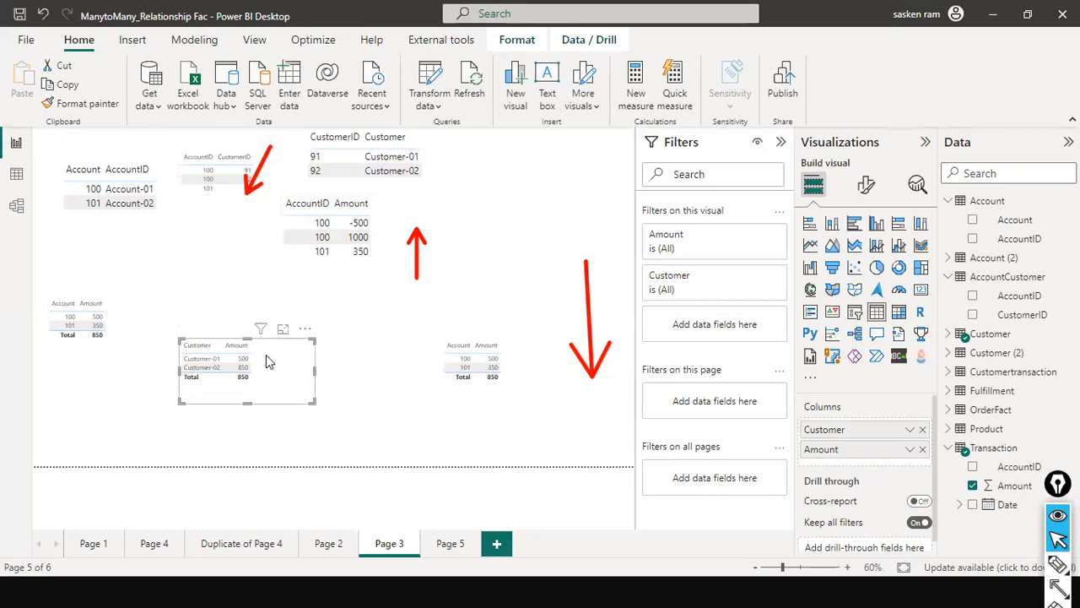
click(16, 205)
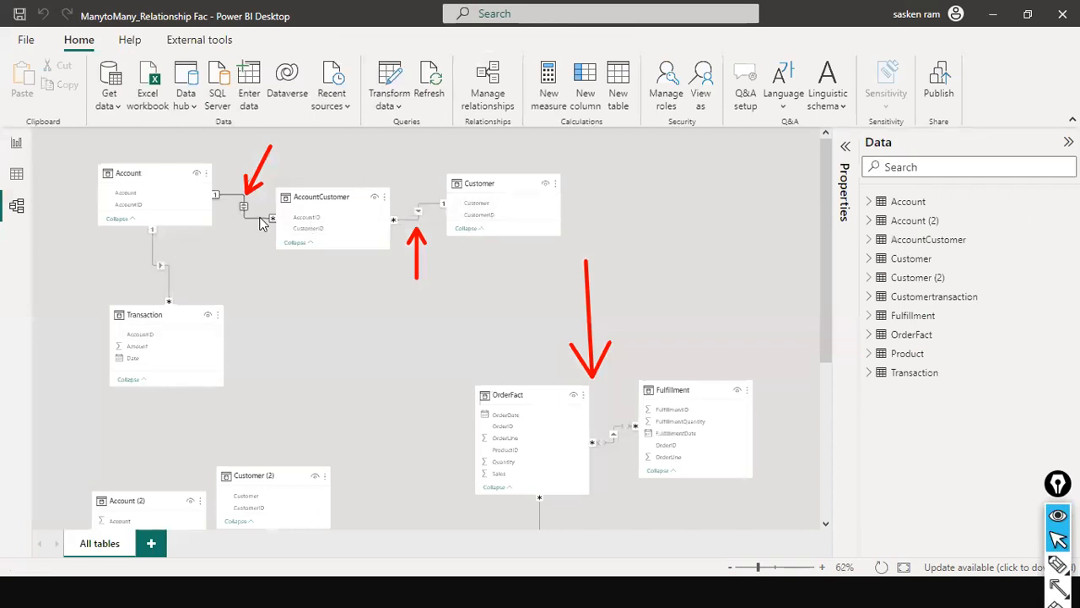
click(16, 145)
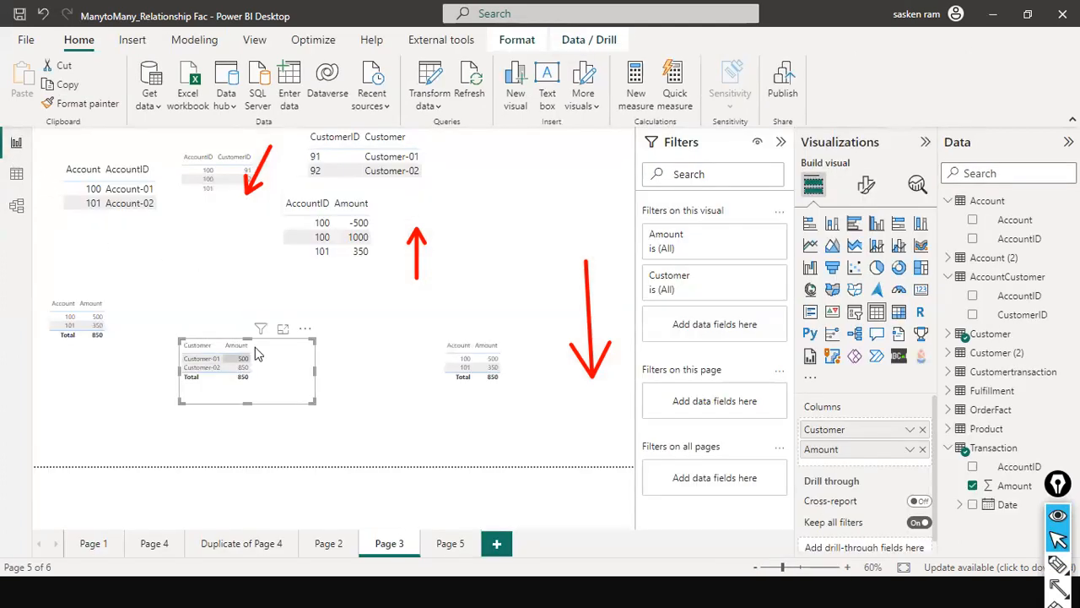
- Set the cross filter direction of the Account–AccountCustomer relationship to Single and check the customer amounts in the report
click(17, 205)
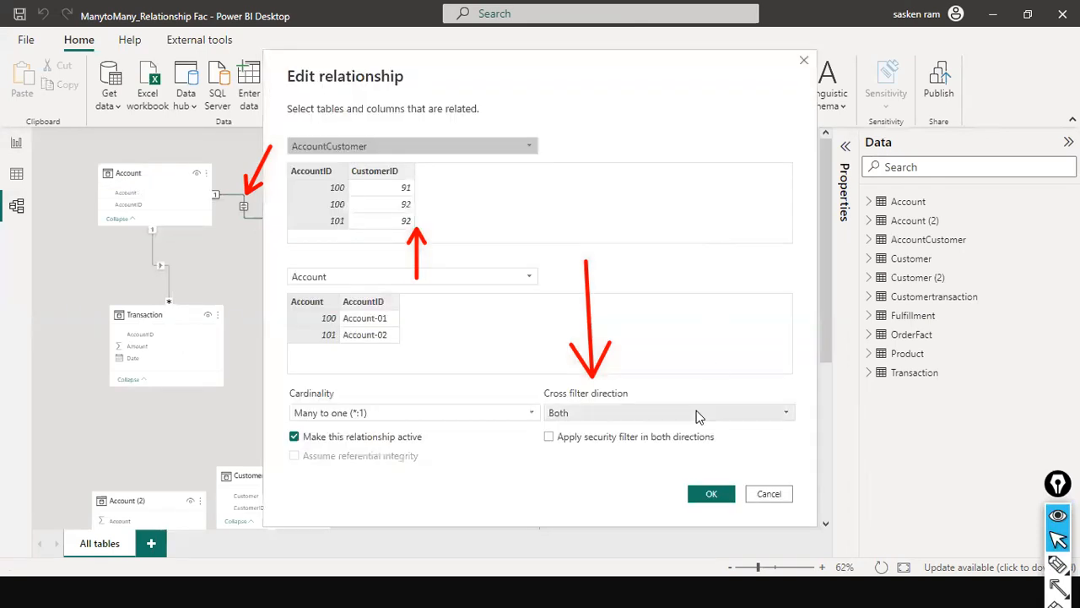
click(697, 411)
click(563, 431)
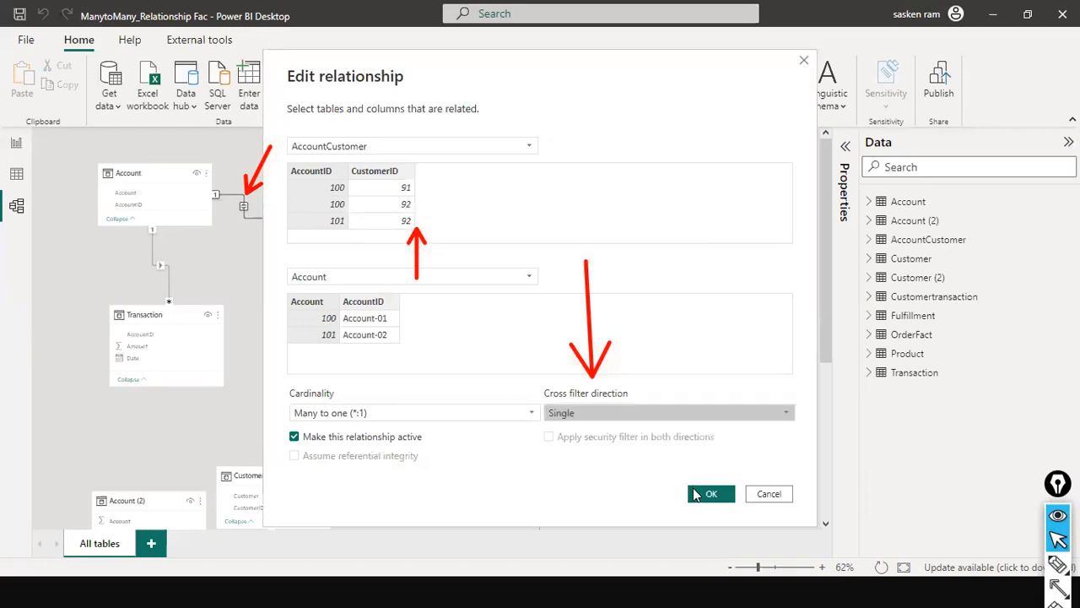
click(697, 495)
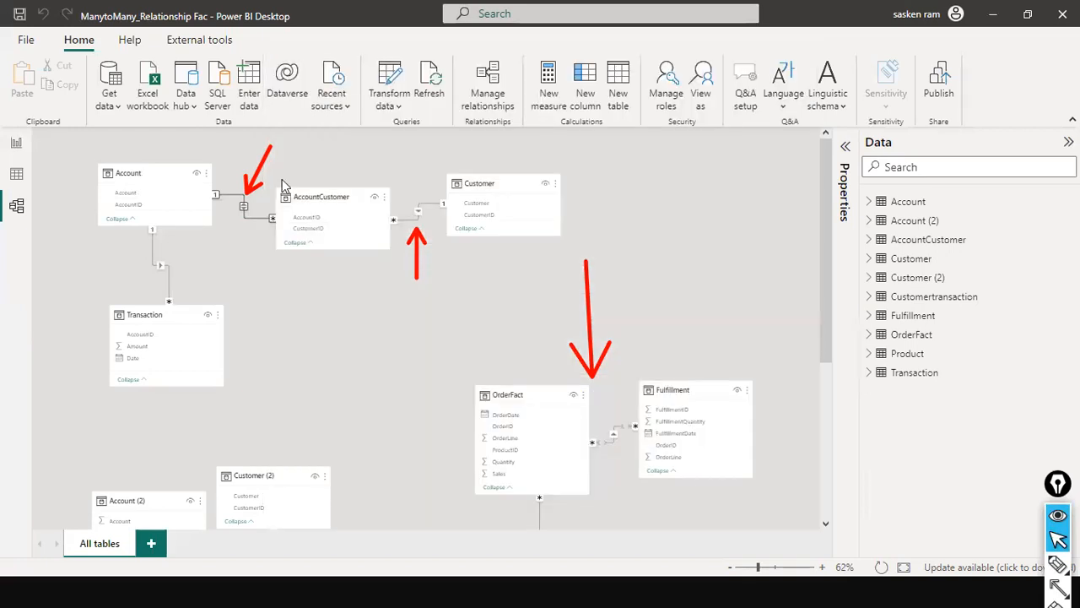
click(15, 145)
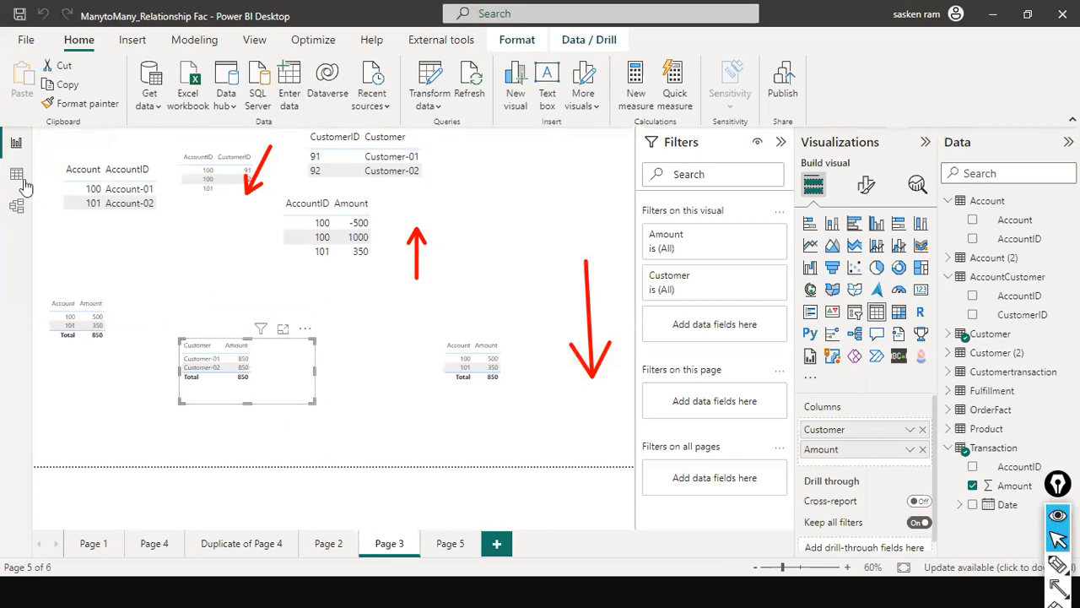
- Set the cross filter direction of the Account–AccountCustomer relationship back to Both
click(16, 205)
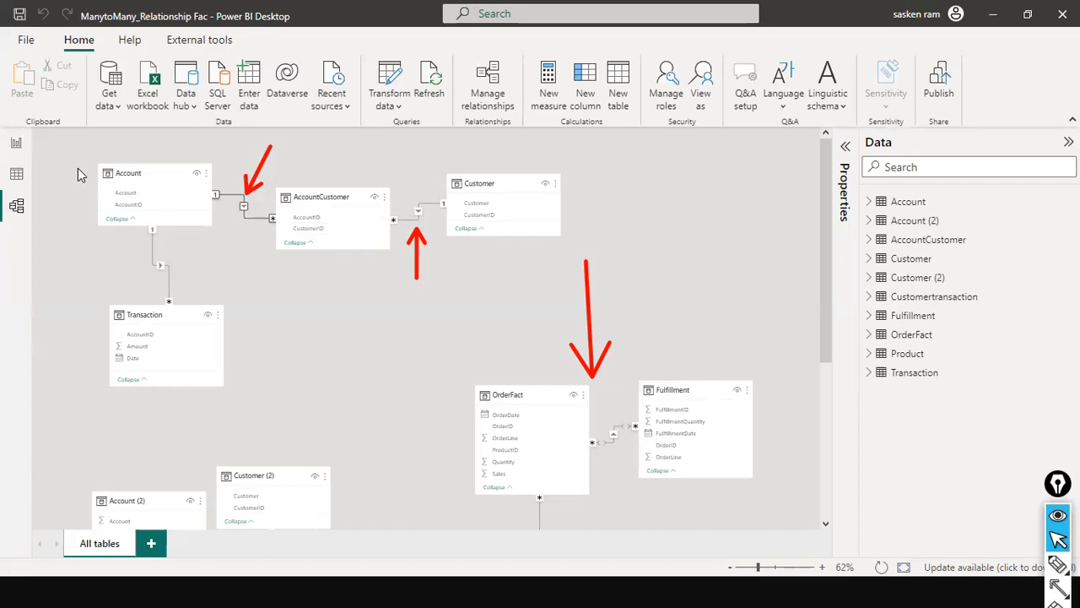
double_click(246, 216)
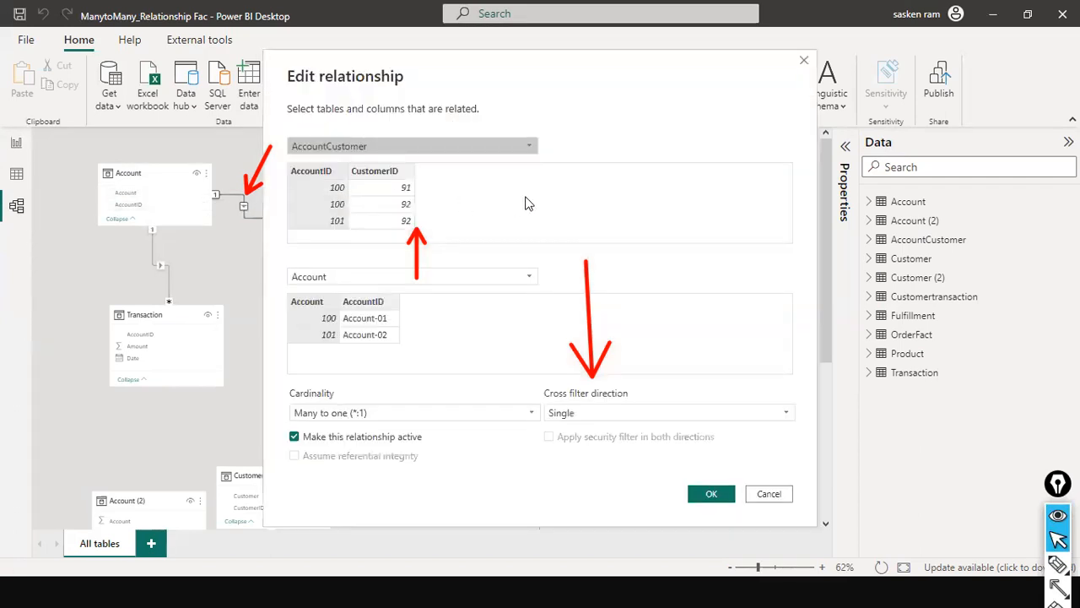
click(712, 415)
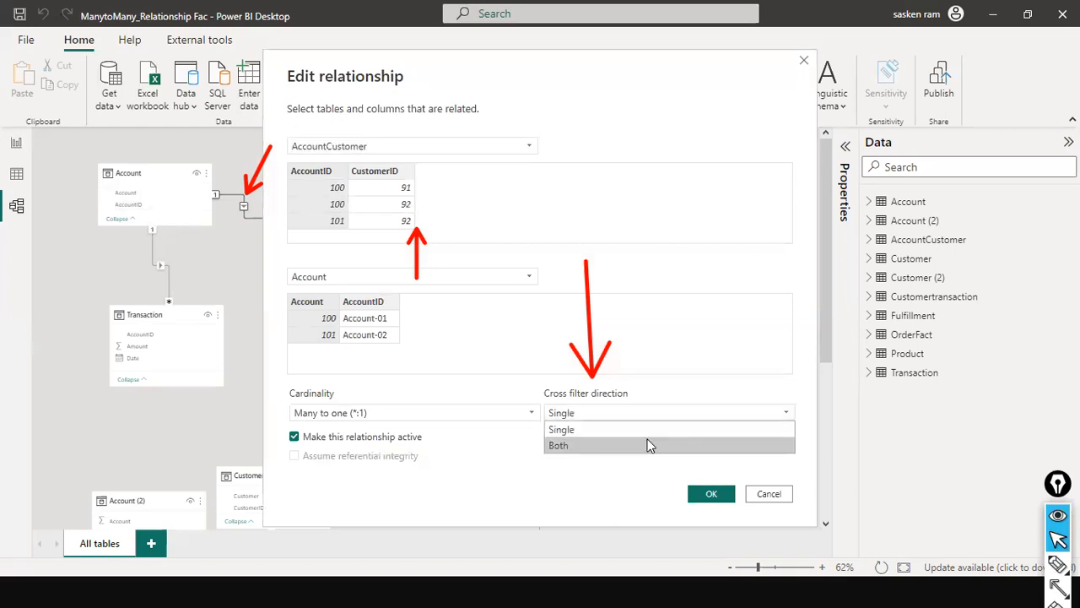
click(650, 444)
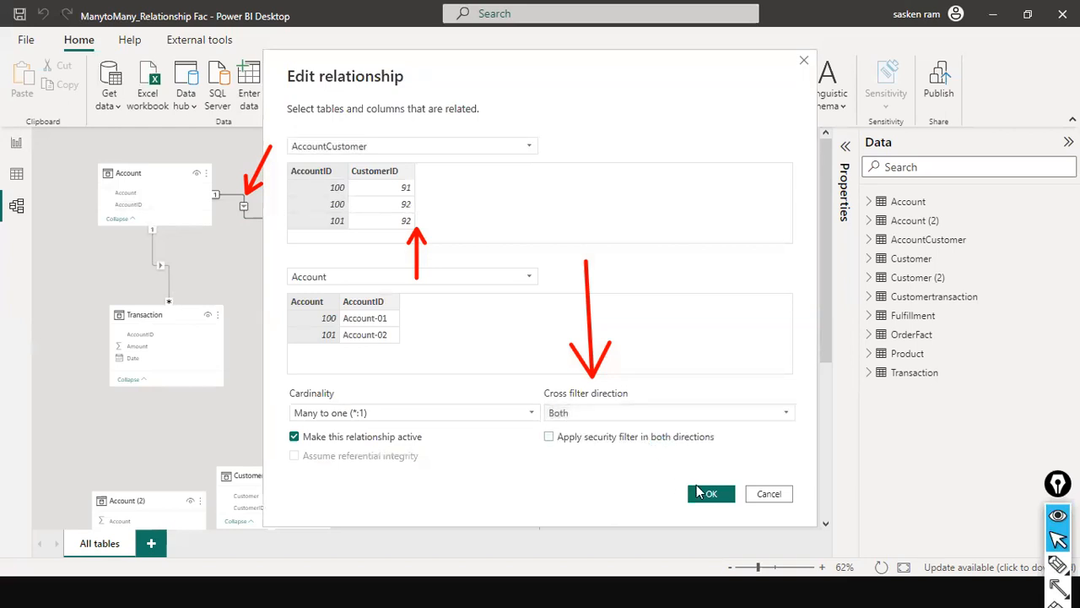
click(709, 496)
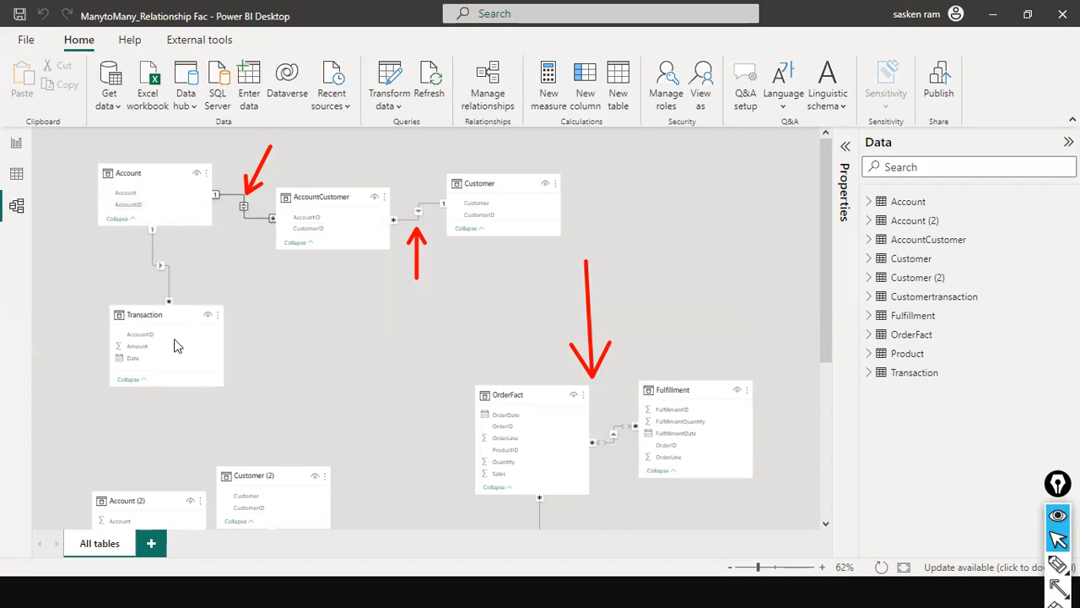
- Examine the Customer-01 amount in the report's customer table and compare it with the model's relationships
click(18, 145)
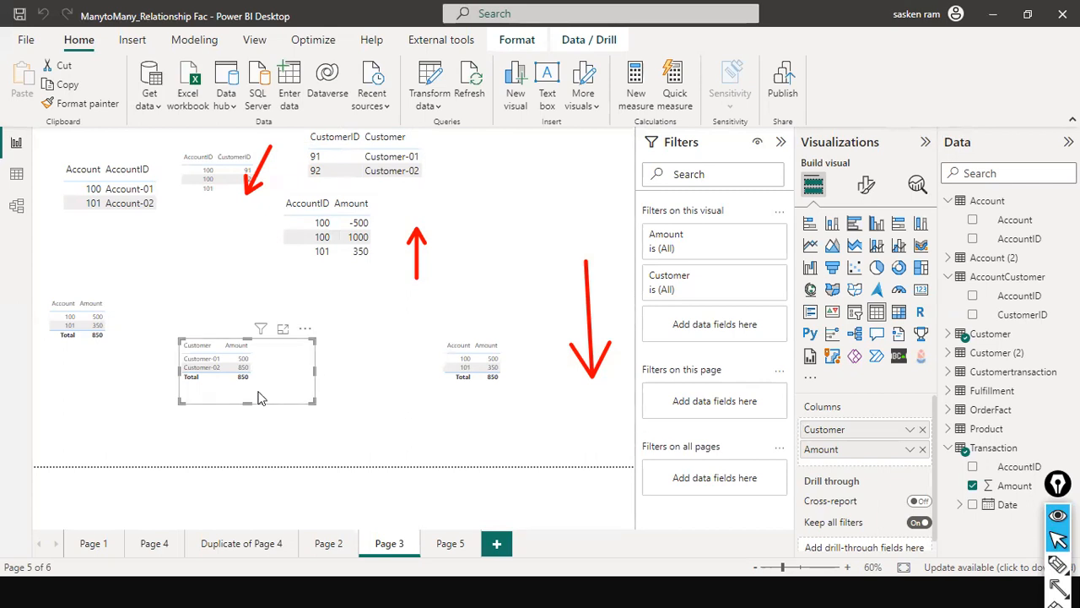
click(203, 359)
click(244, 359)
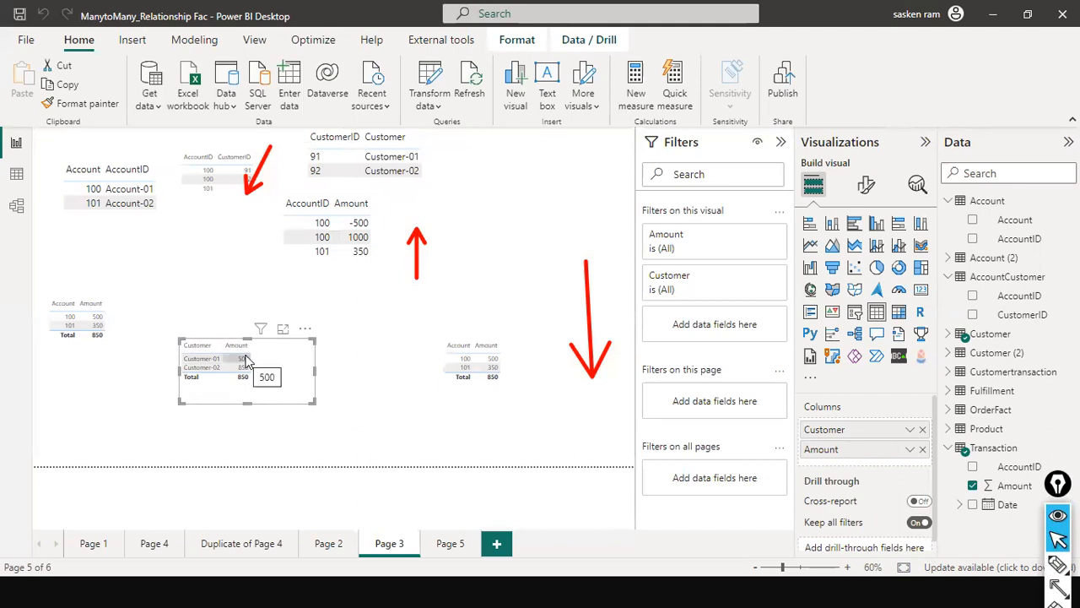
click(245, 360)
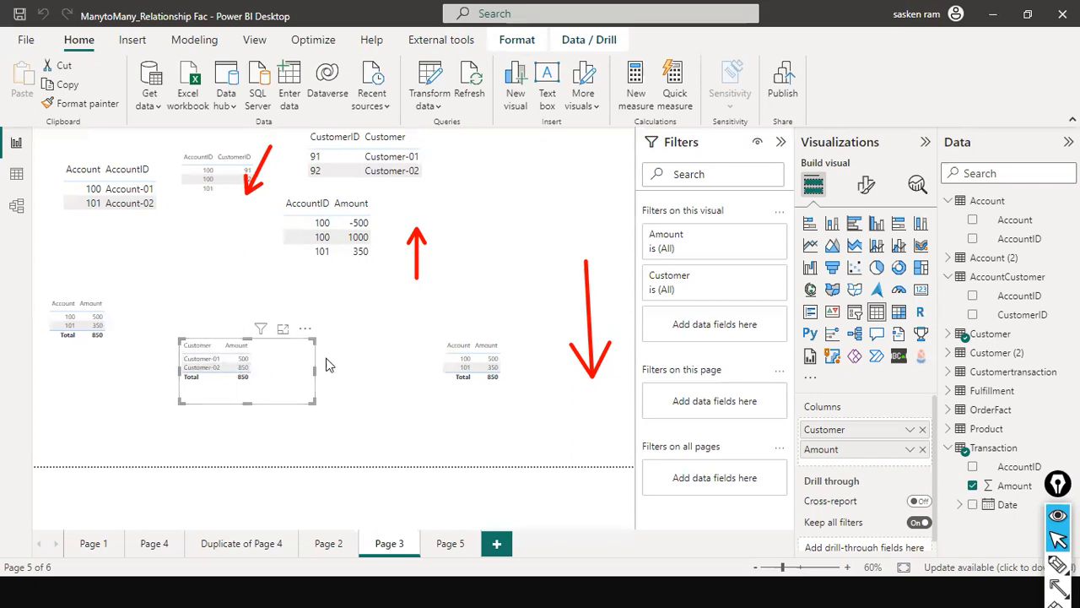
click(17, 206)
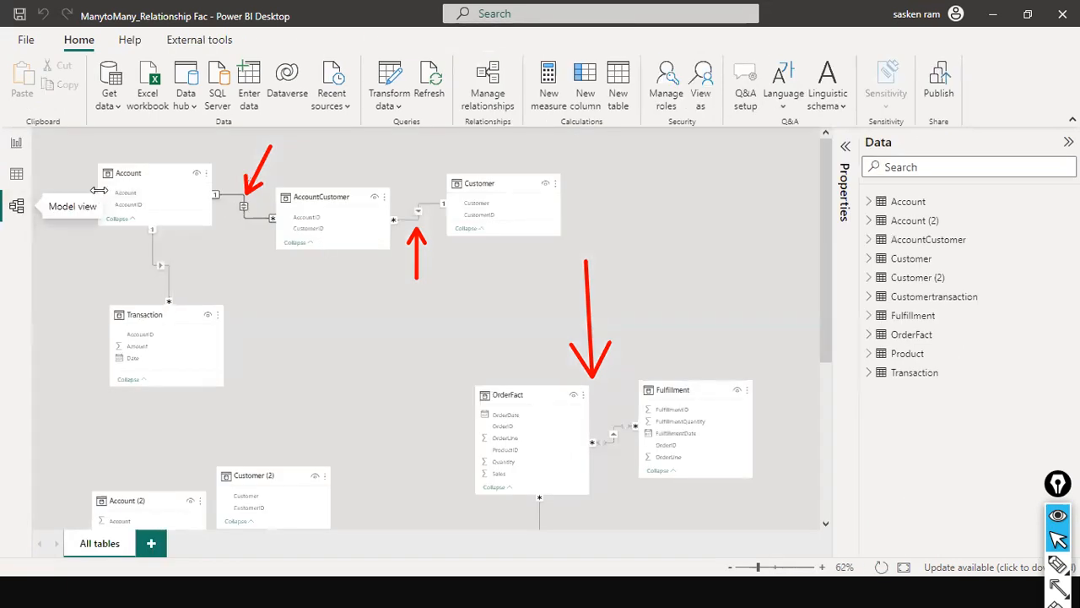
click(20, 146)
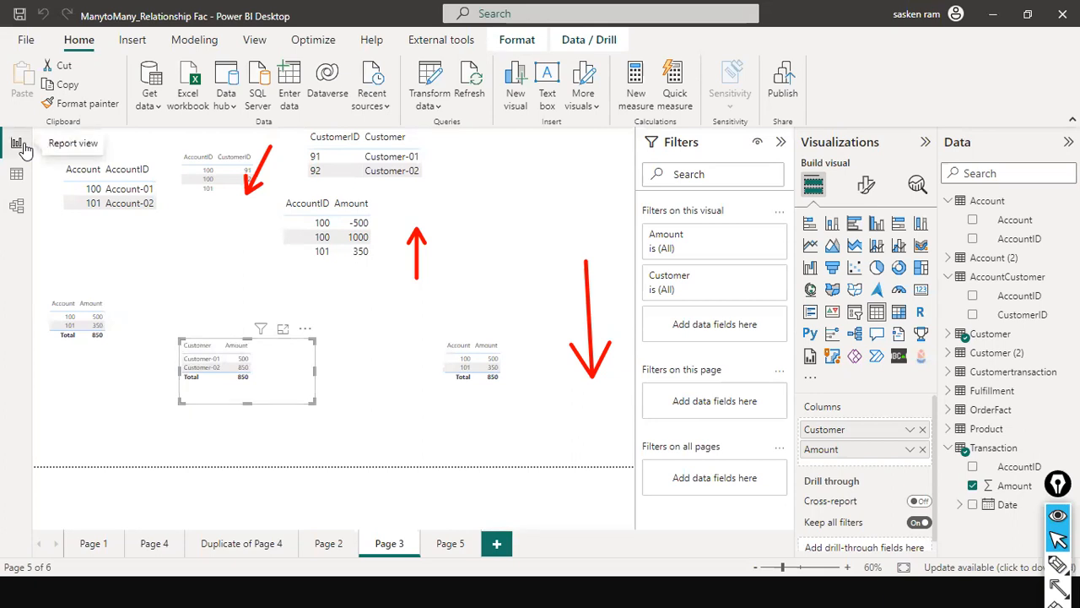
- Move the AccountCustomer table slightly down in the model diagram and return to the report
click(16, 205)
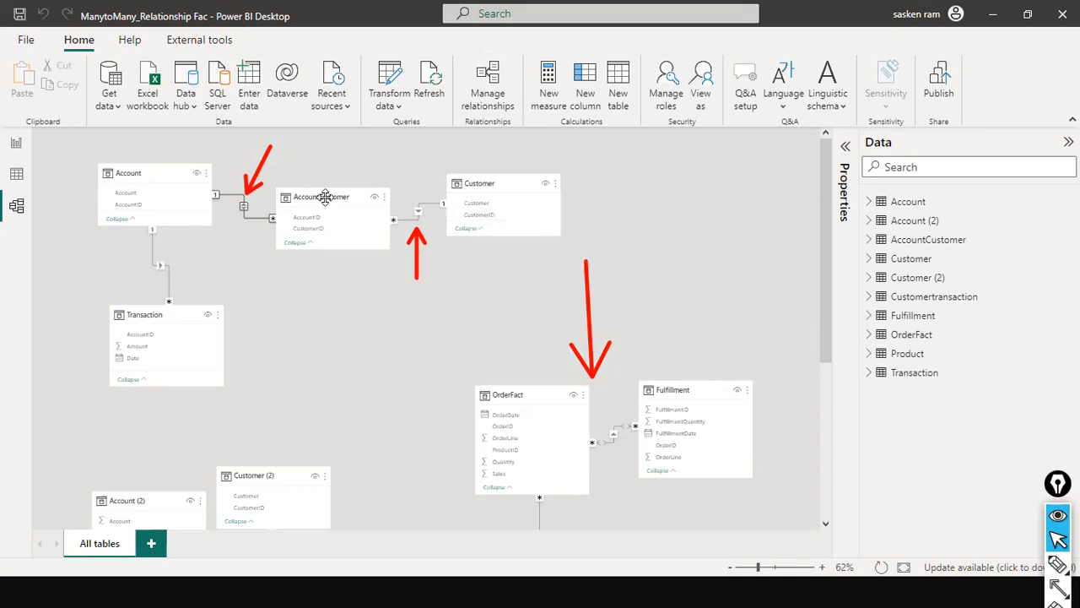
drag(326, 199, 328, 203)
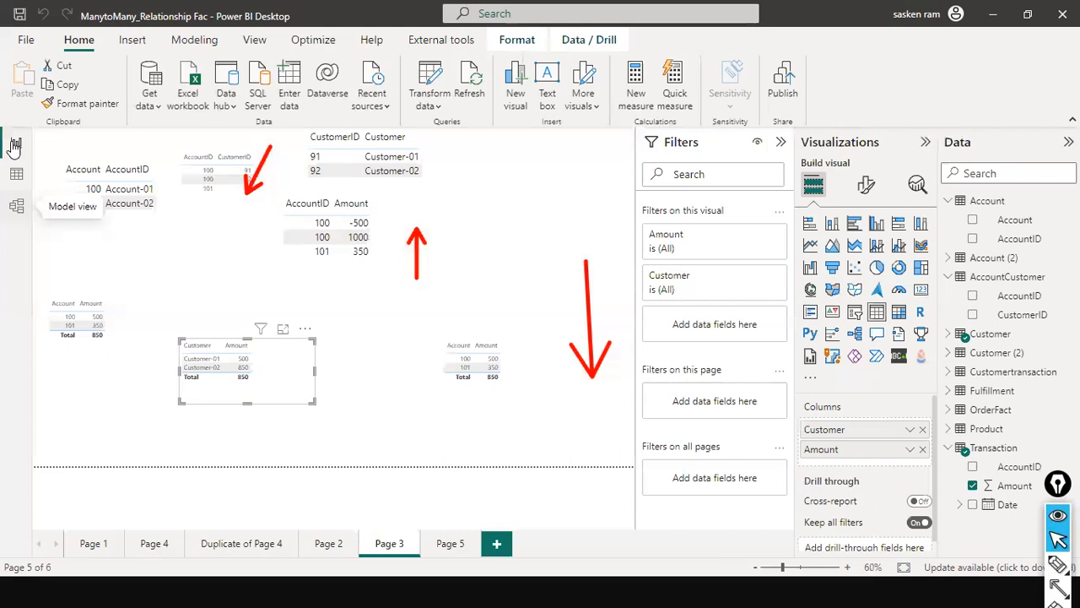
click(16, 143)
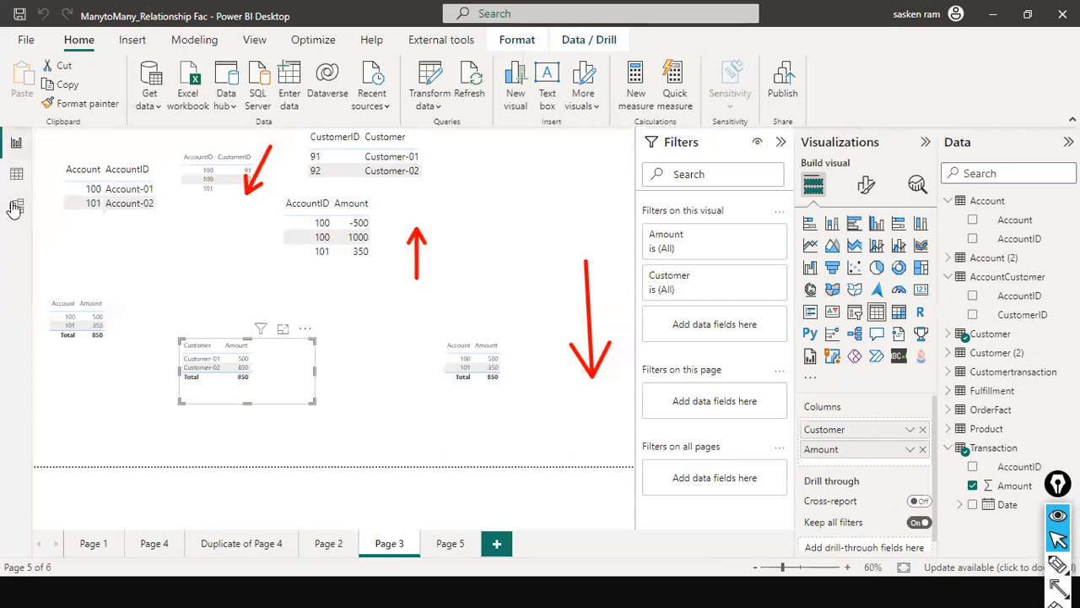
- Bring the OrderFact, Fulfillment and Product tables into view in the model and clear all red annotations
click(16, 205)
scroll(416, 394, down, 5)
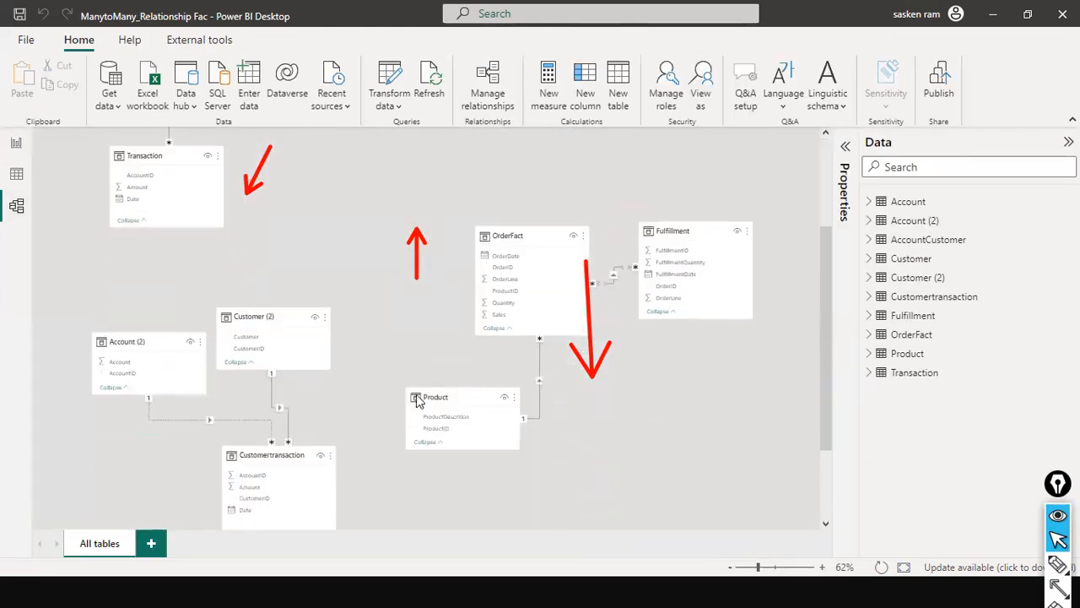
scroll(416, 394, down, 1)
scroll(540, 233, up, 1)
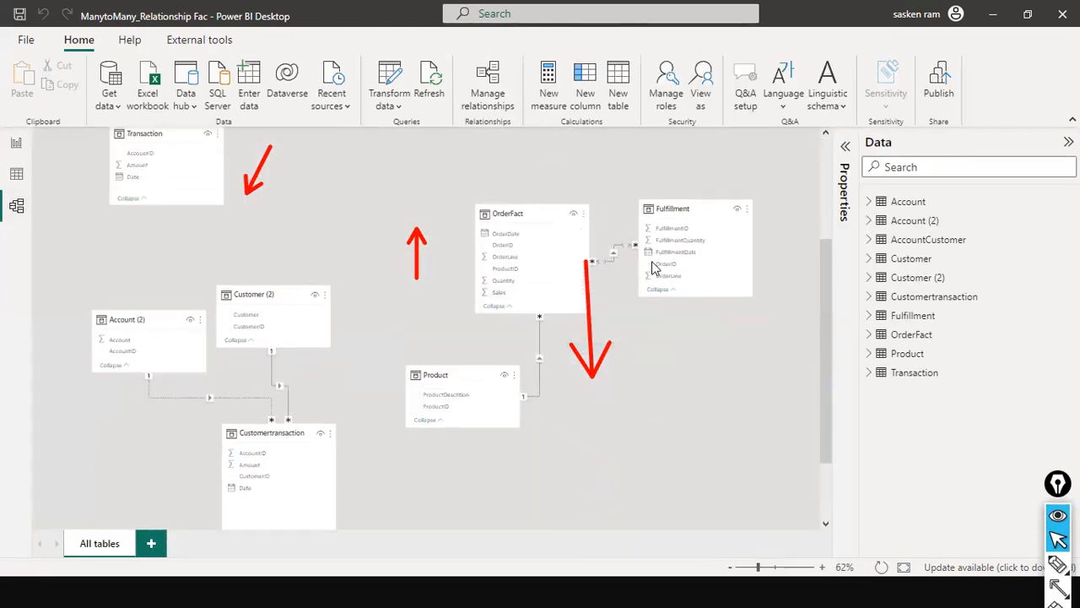
key(ctrl+shift+7)
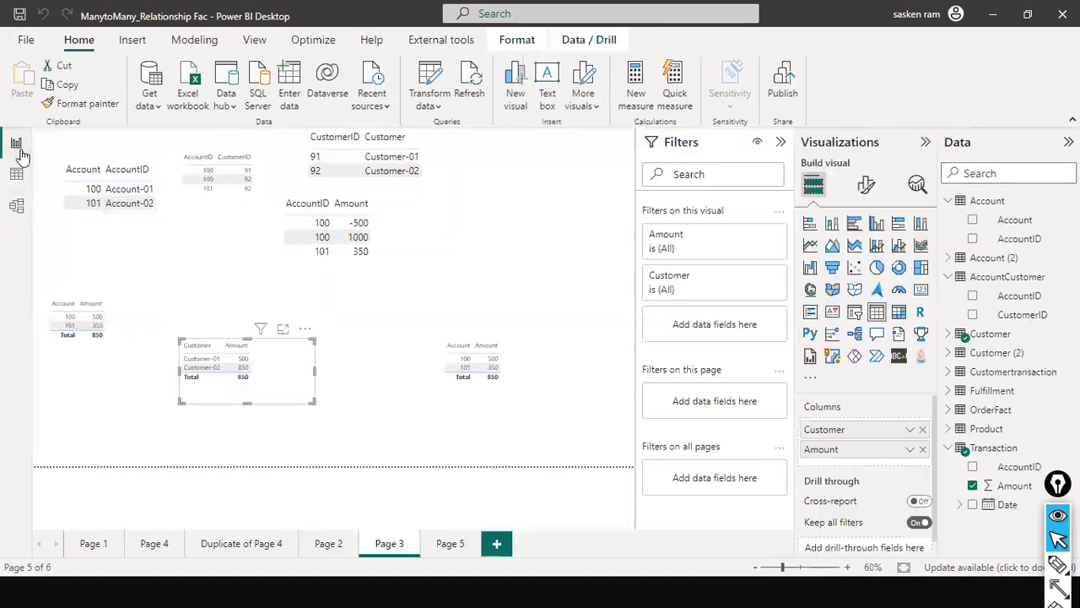
- Open the report page Duplicate of Page 4 and widen the FulfillmentID table to show its full FulfillmentQuantity column
click(20, 152)
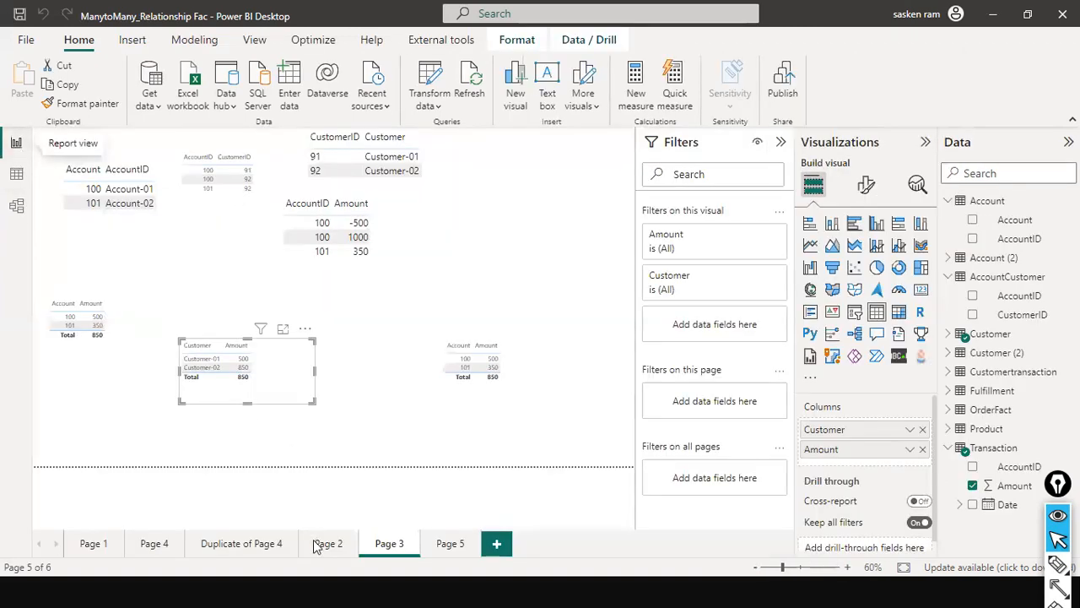
click(444, 546)
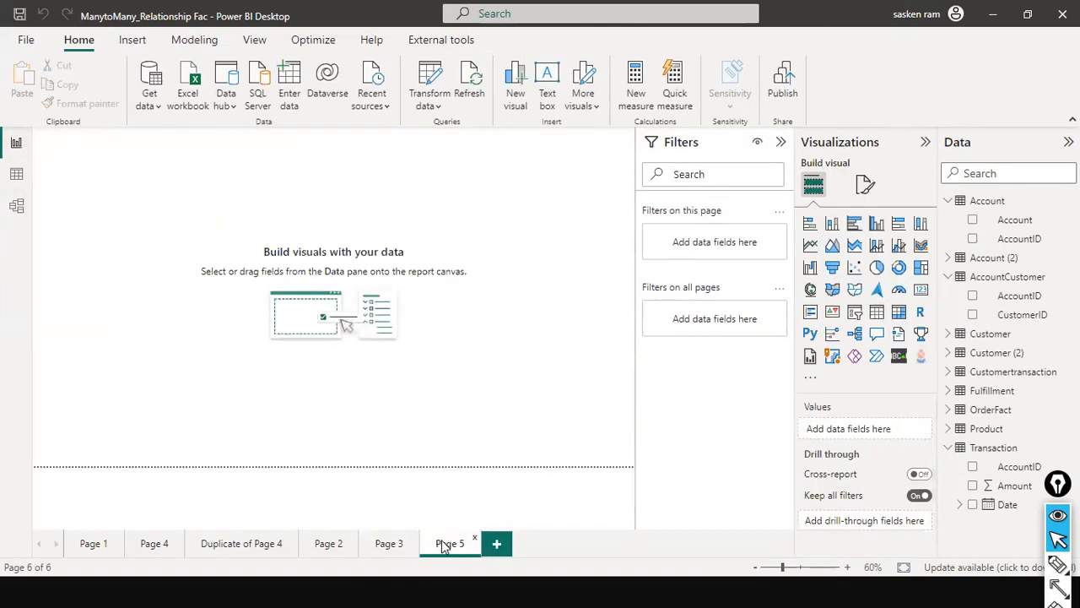
click(215, 542)
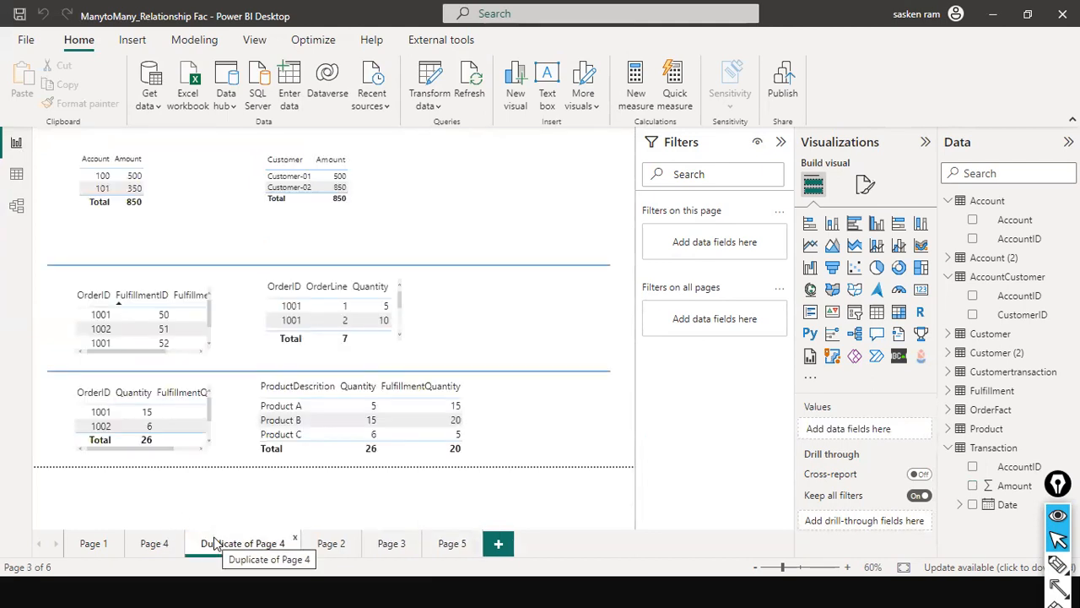
click(189, 350)
drag(211, 325, 270, 312)
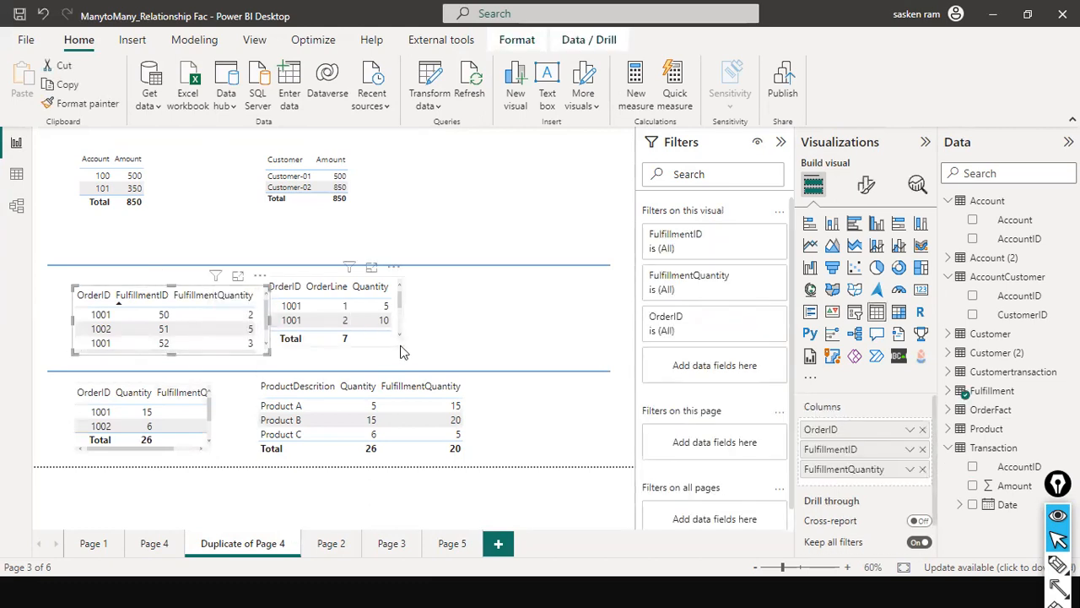
- Move the OrderLine table clear of the fulfillment table and widen it
drag(391, 343, 427, 357)
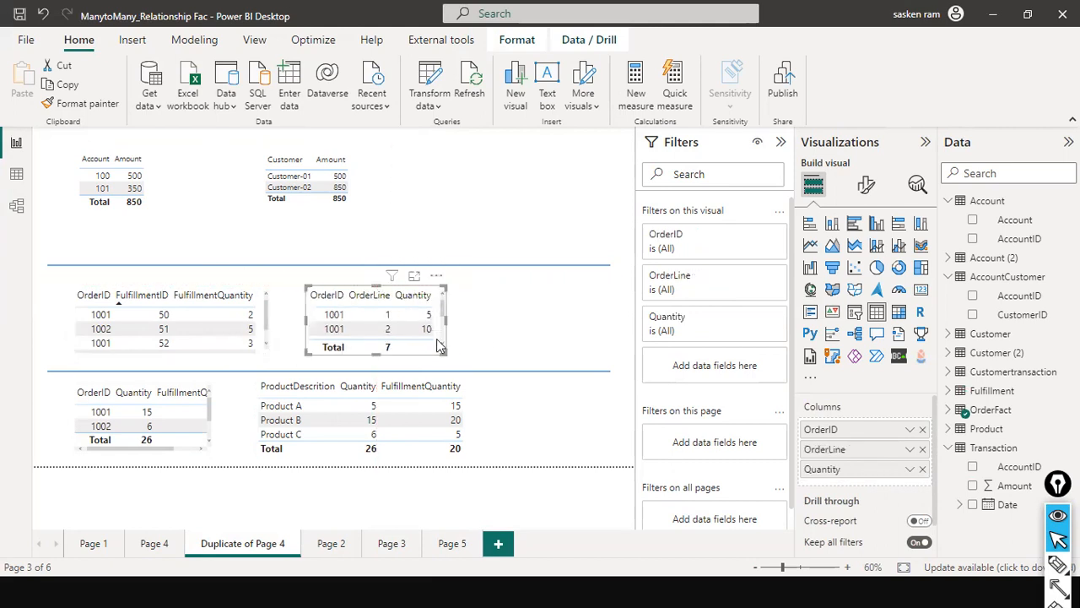
click(475, 319)
click(475, 319)
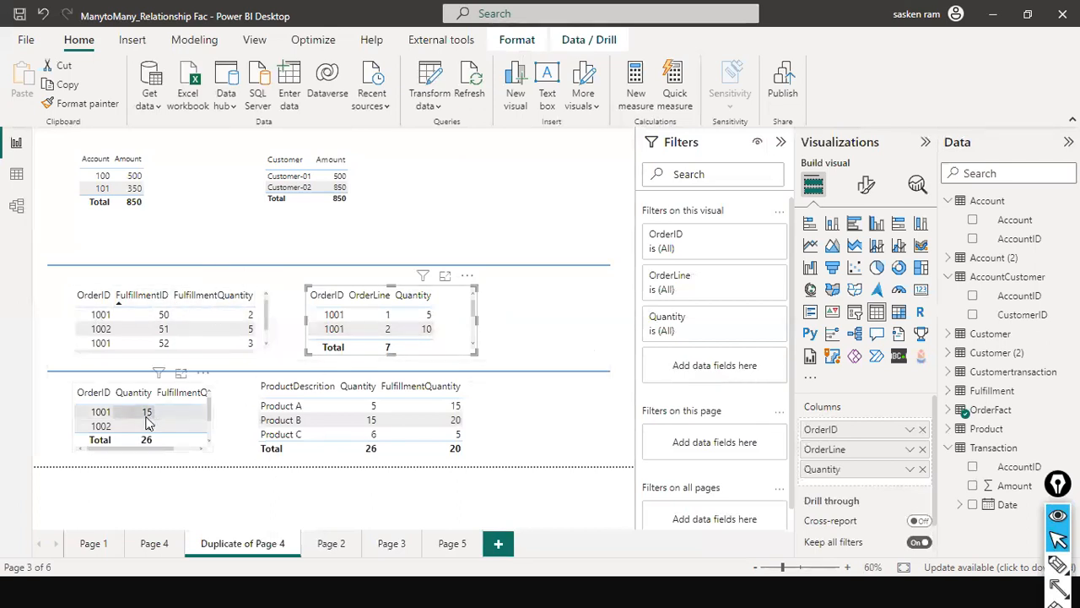
- Widen the OrderID, Quantity and FulfillmentQuantity table so all three columns fit, and deselect it
drag(175, 449, 202, 442)
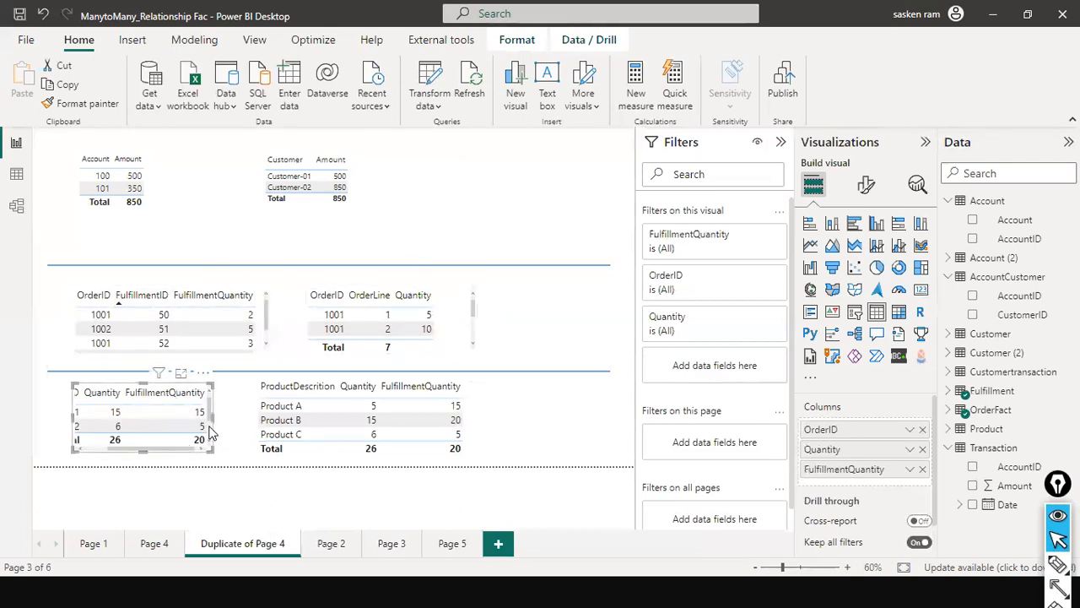
drag(255, 409, 253, 406)
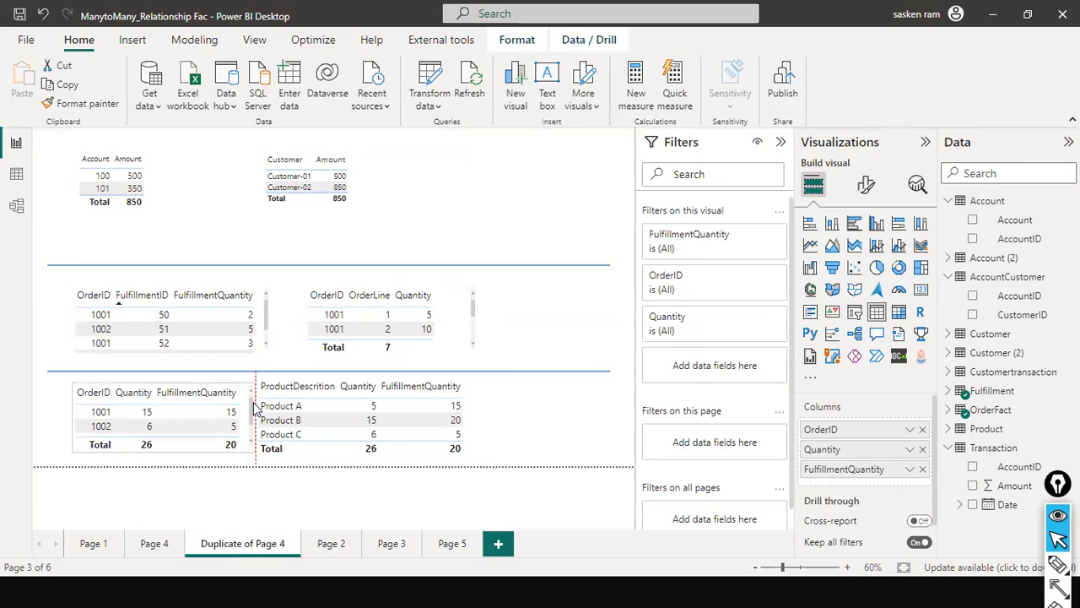
click(165, 466)
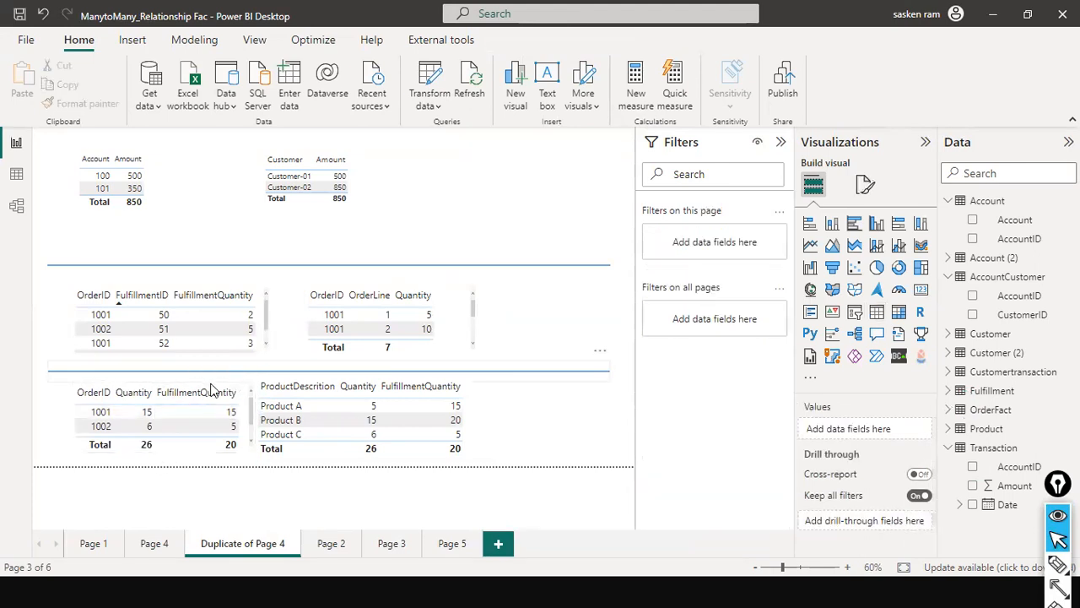
- Move the OrderID, Quantity and FulfillmentQuantity table clear of the ProductDescrition table and increase its height
drag(221, 392, 209, 399)
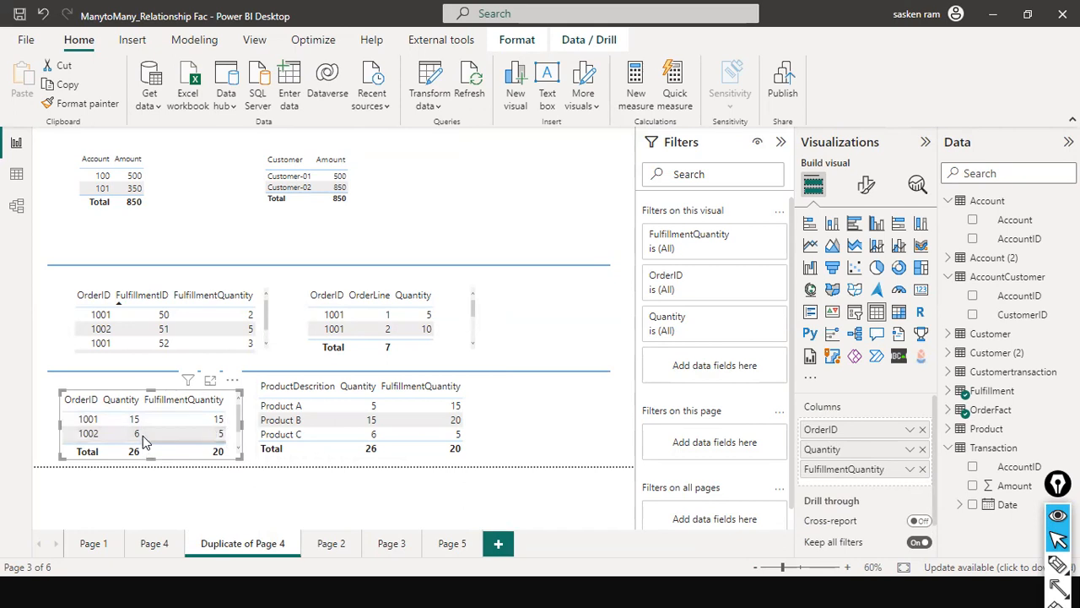
drag(235, 453, 232, 445)
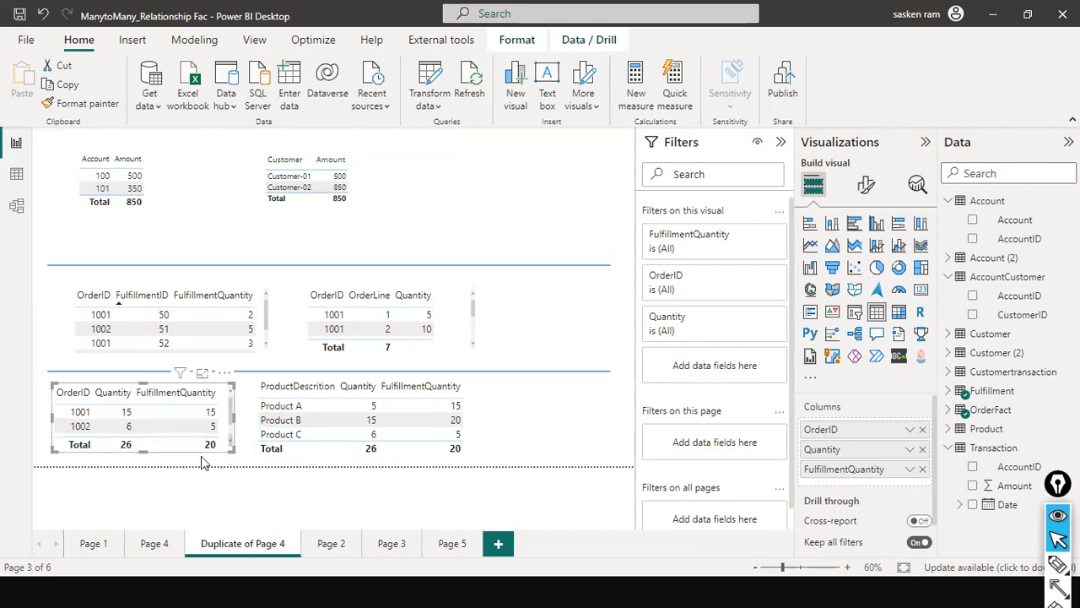
drag(144, 450, 145, 465)
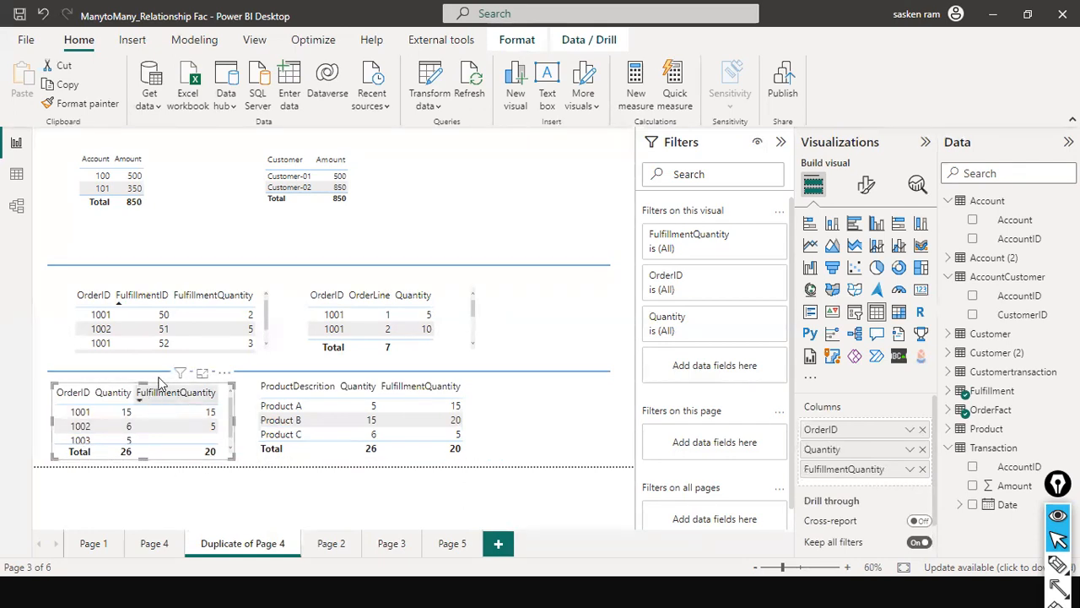
- Move the FulfillmentID and OrderLine tables higher on the page and extend the OrderID summary table to fit orders 1001 to 1003
drag(262, 325, 254, 304)
drag(457, 354, 470, 326)
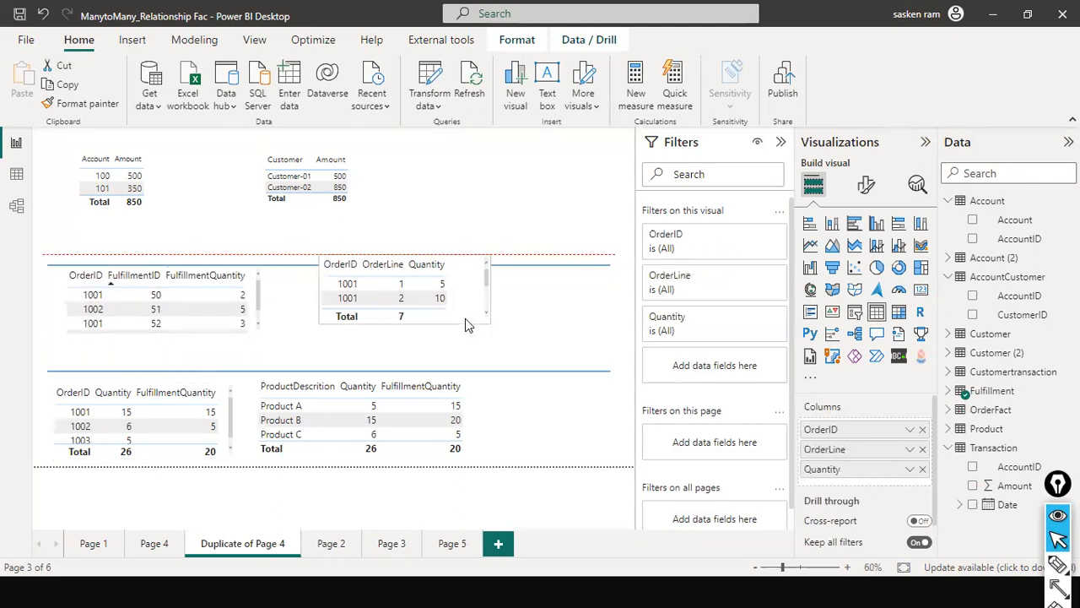
click(155, 457)
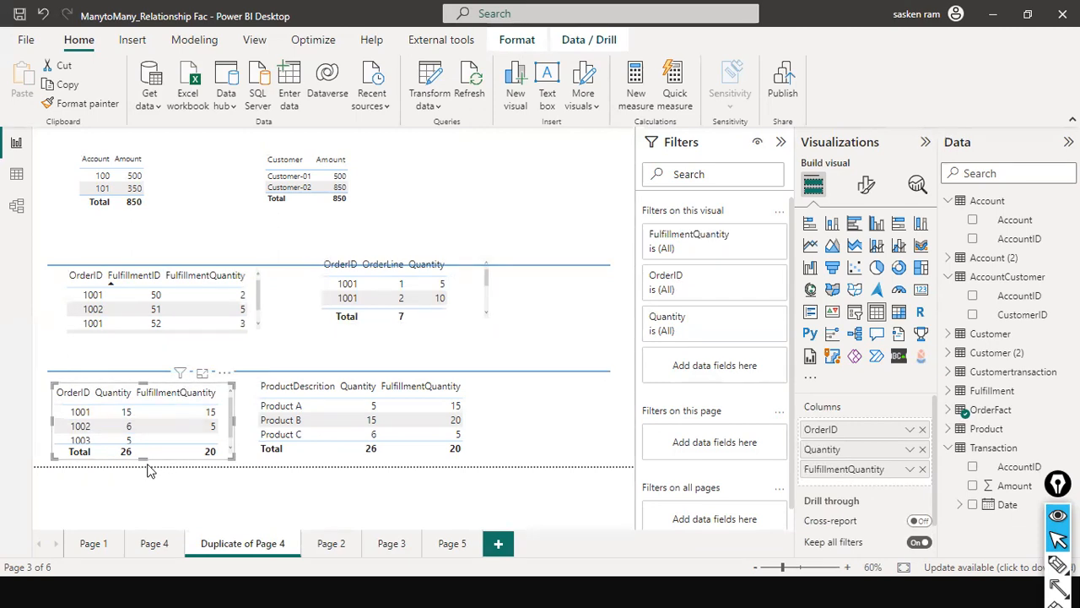
drag(143, 456, 145, 464)
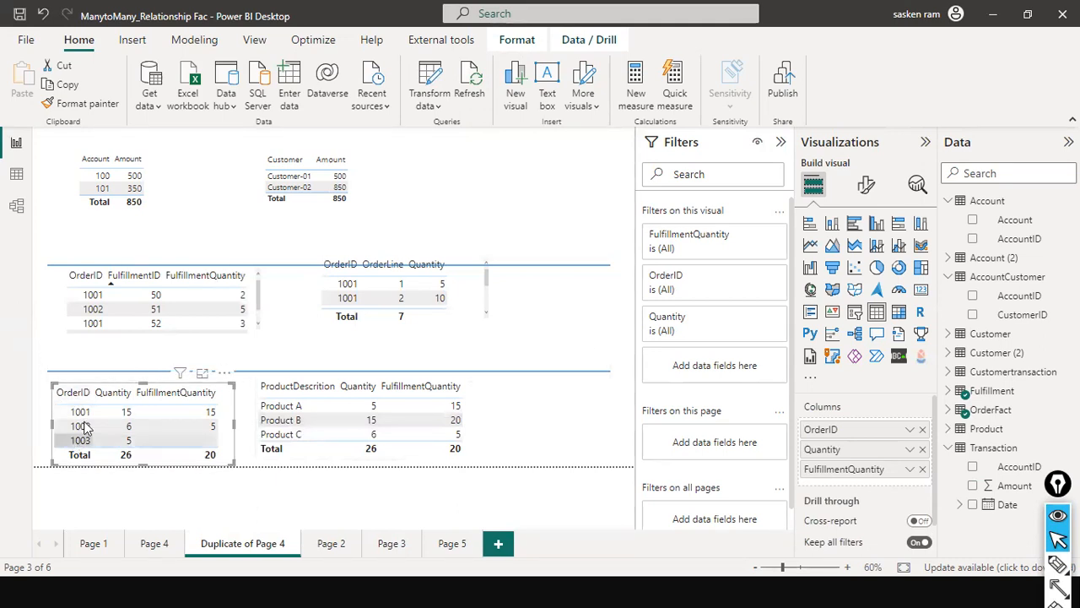
- Review how OrderFact, Fulfillment and Product are related in the model and return to the report page
click(16, 209)
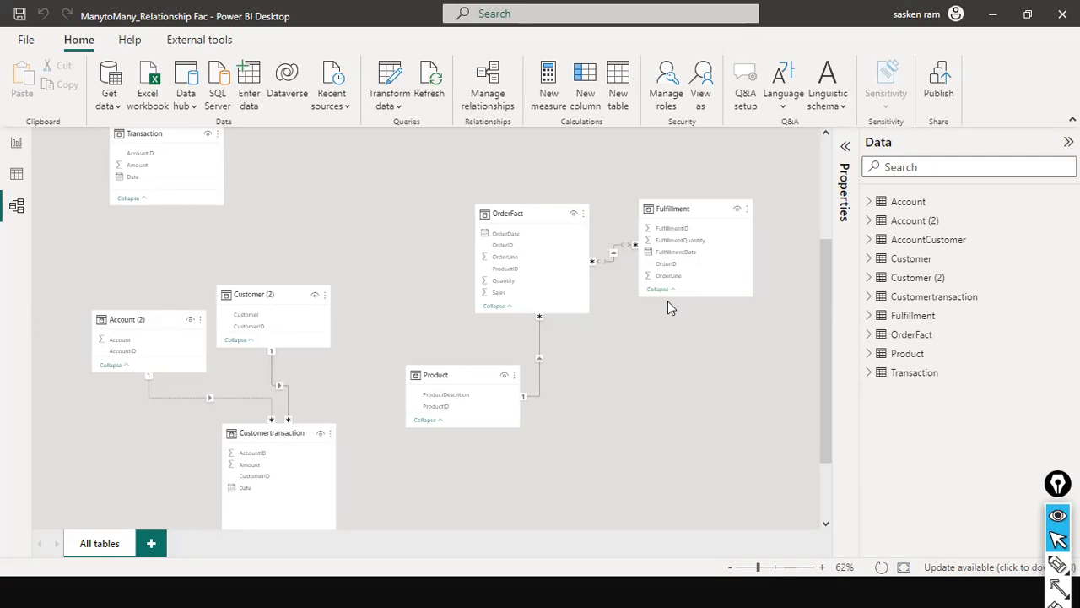
click(19, 145)
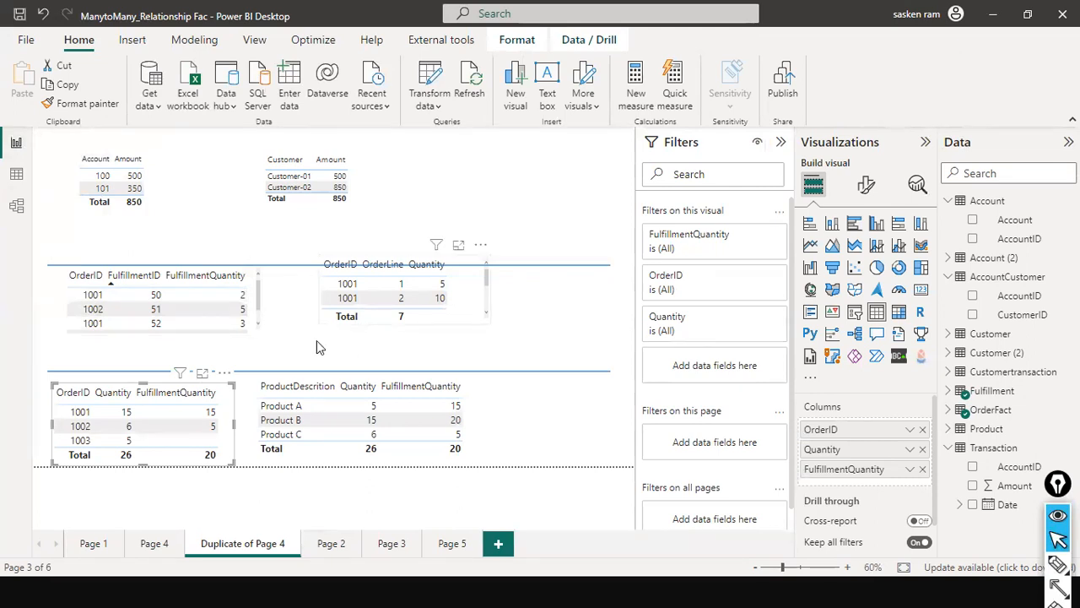
- Compare the underlying rows of the OrderFact and Fulfillment tables, examining their order IDs, order lines and quantities
click(17, 177)
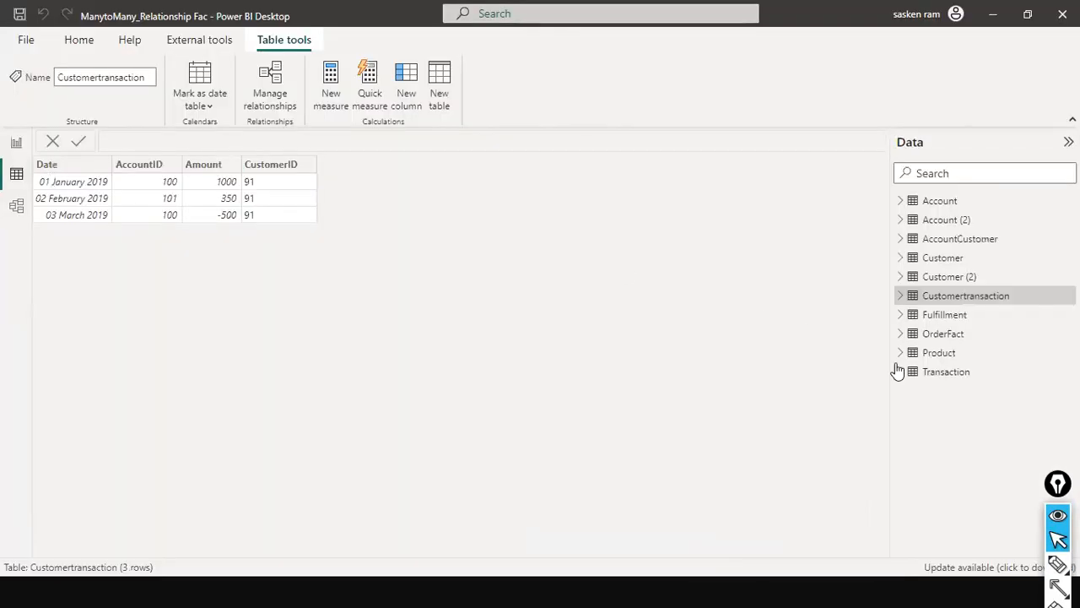
click(957, 336)
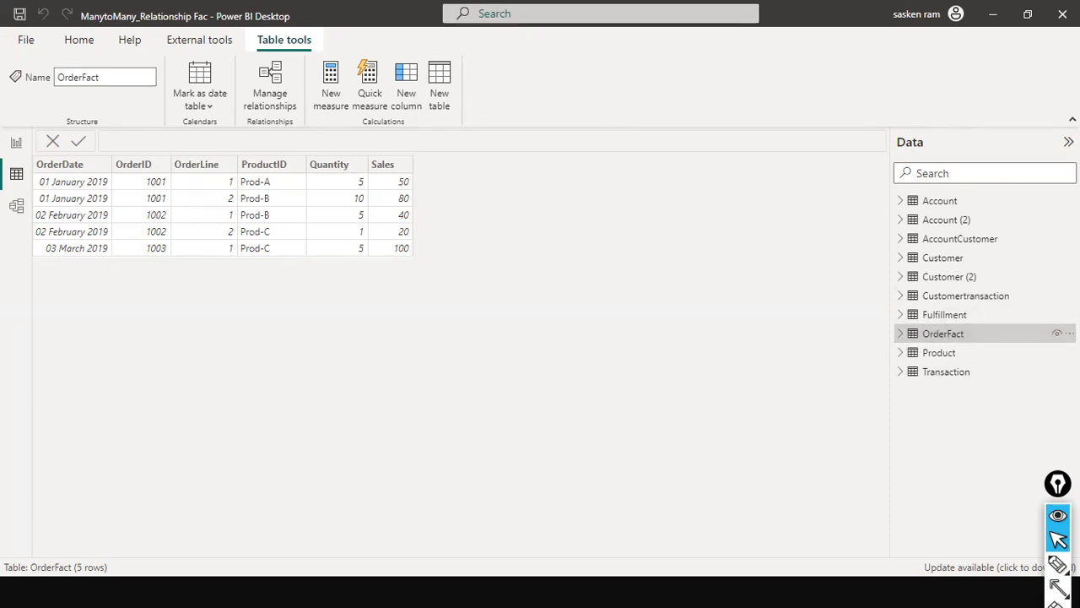
click(961, 314)
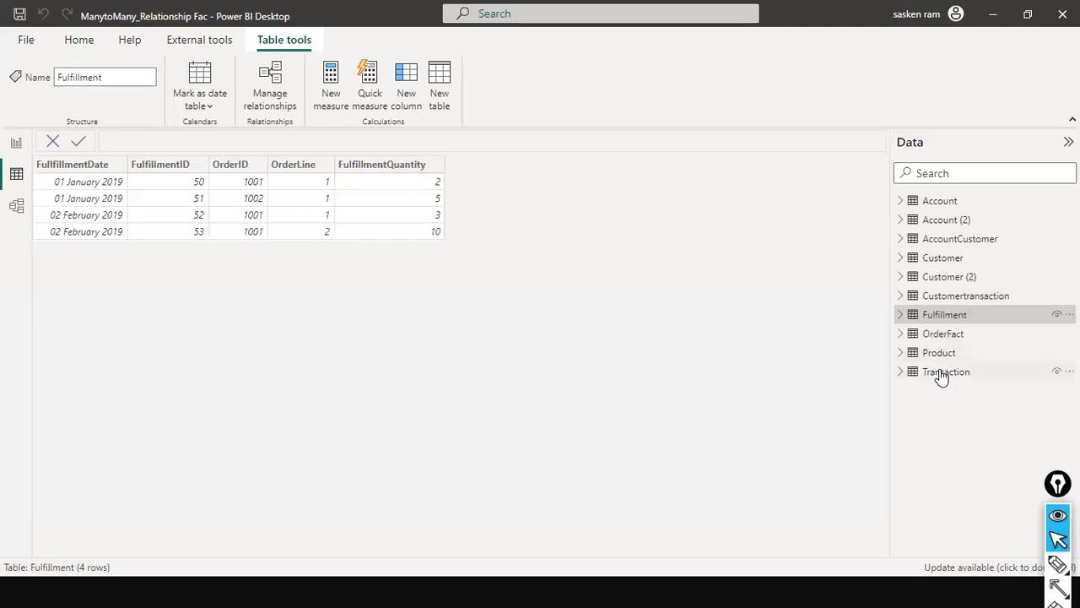
click(940, 339)
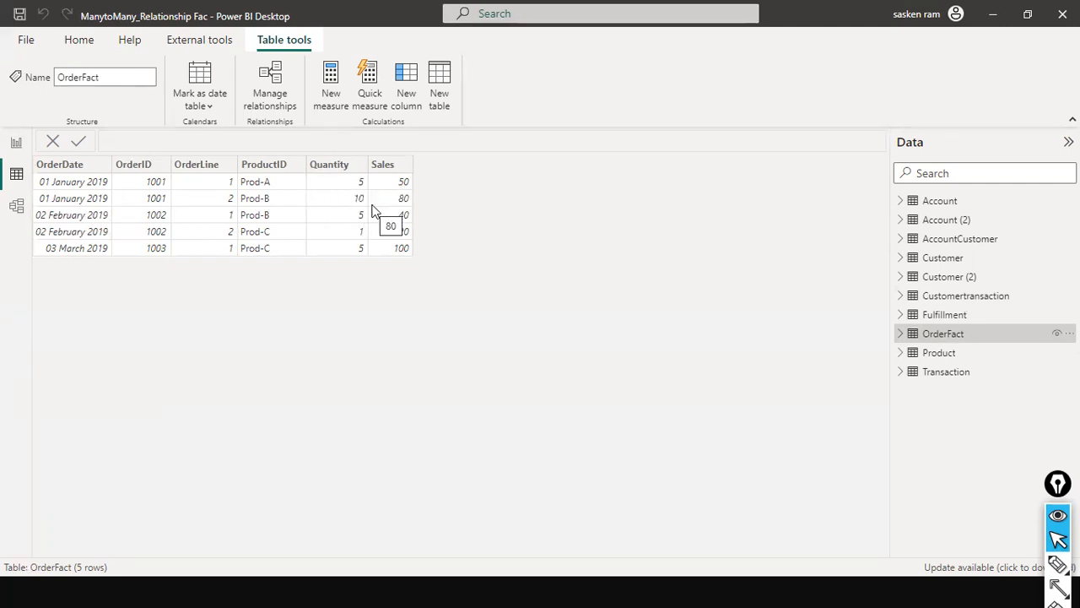
click(928, 314)
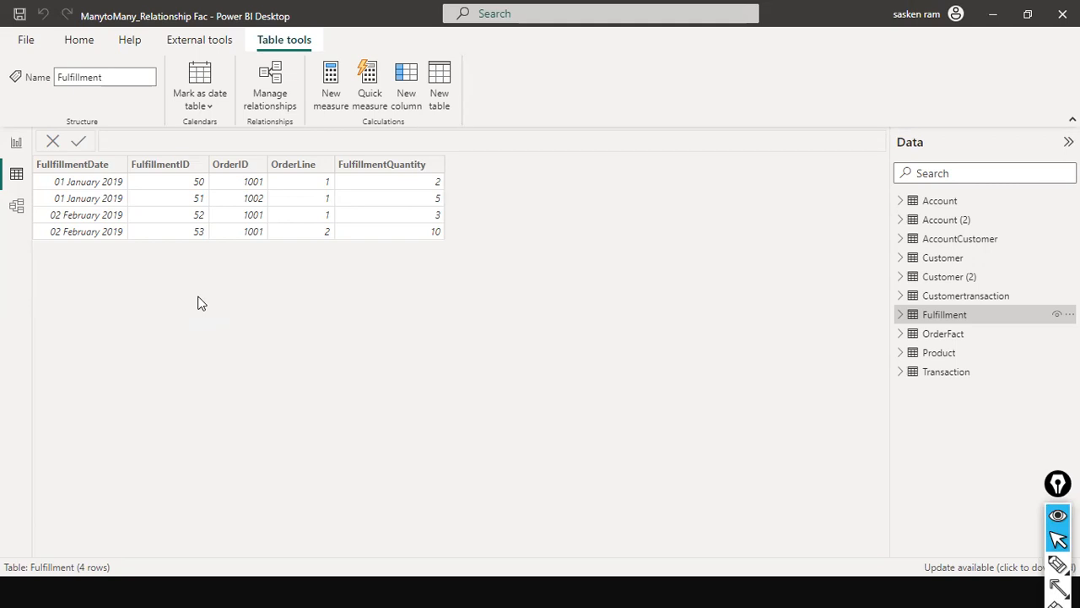
- Open the OrderFact–Fulfillment relationship from the model, mark its Cardinality setting with an arrow and review the available cardinality options
click(16, 206)
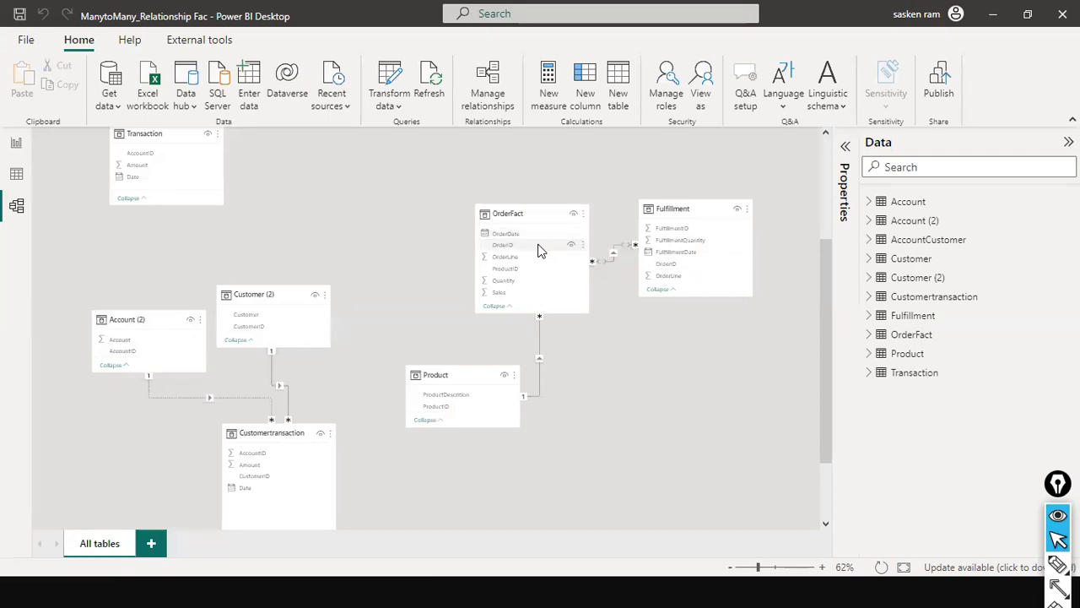
double_click(614, 249)
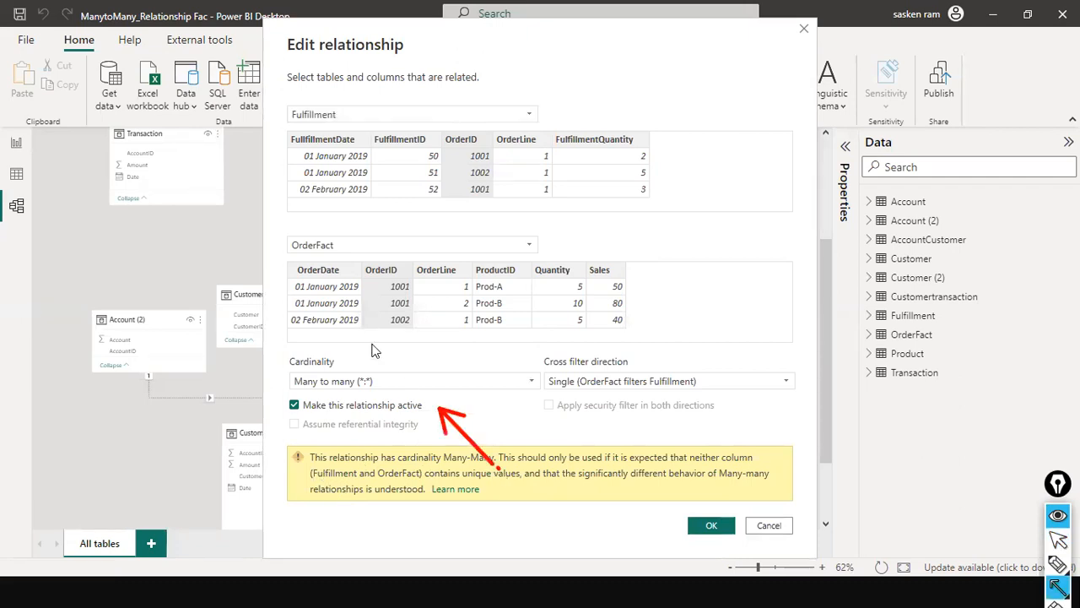
drag(246, 270, 291, 353)
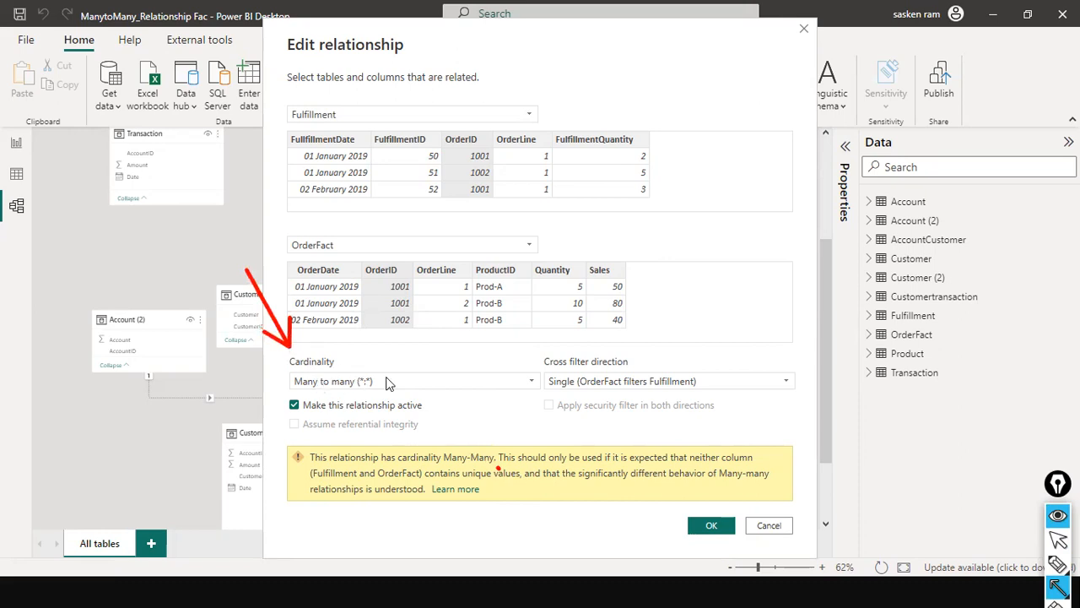
key(Escape)
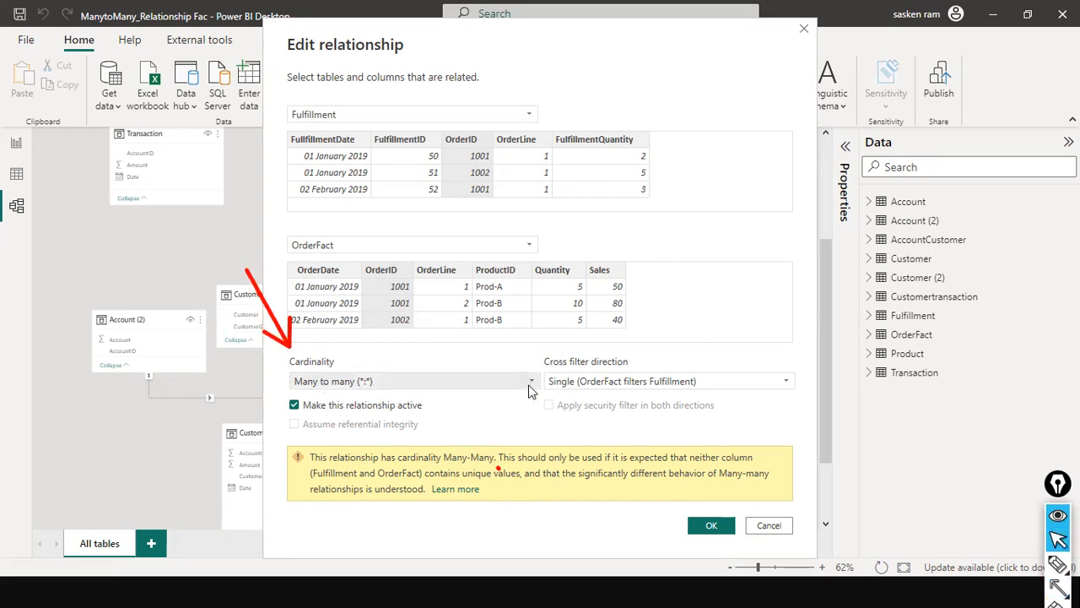
click(530, 383)
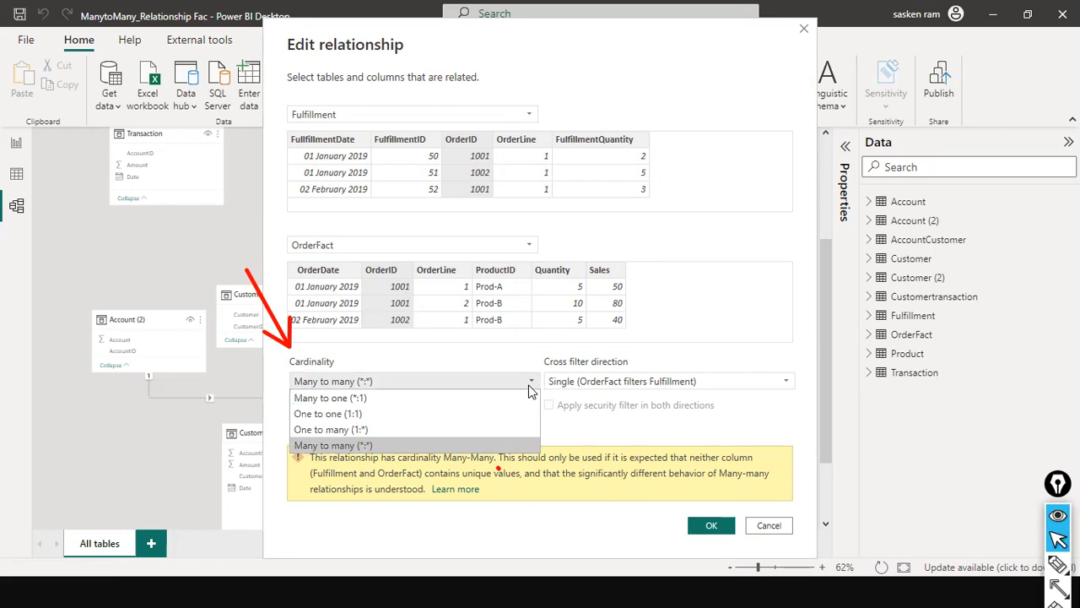
click(530, 386)
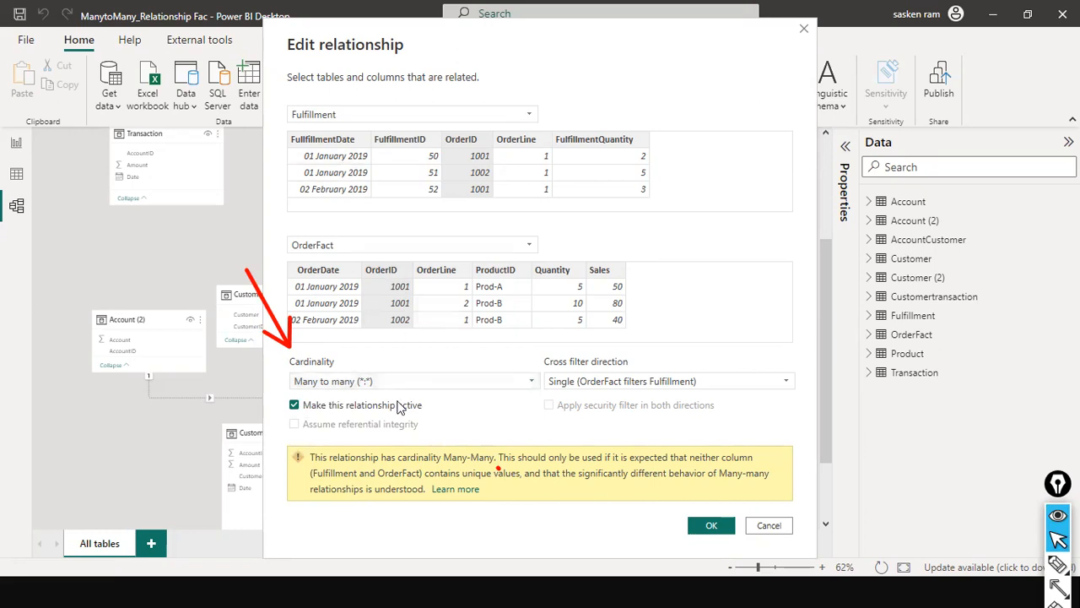
- Open the Learn more article on many-to-many relationships in the browser, separate and close the unrelated lyrics page, and close the article
click(460, 489)
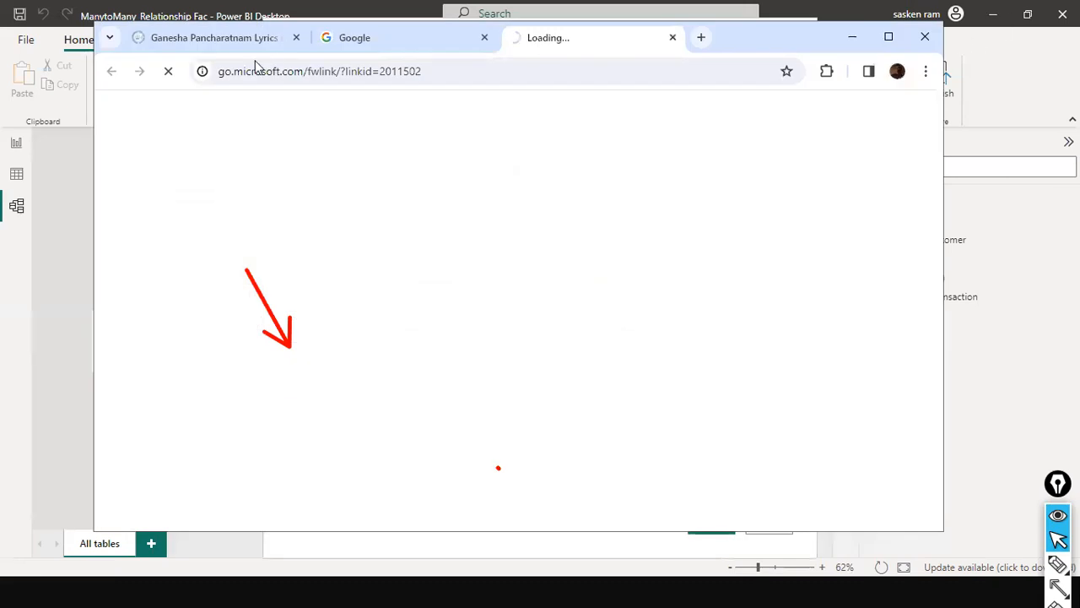
drag(164, 37, 182, 282)
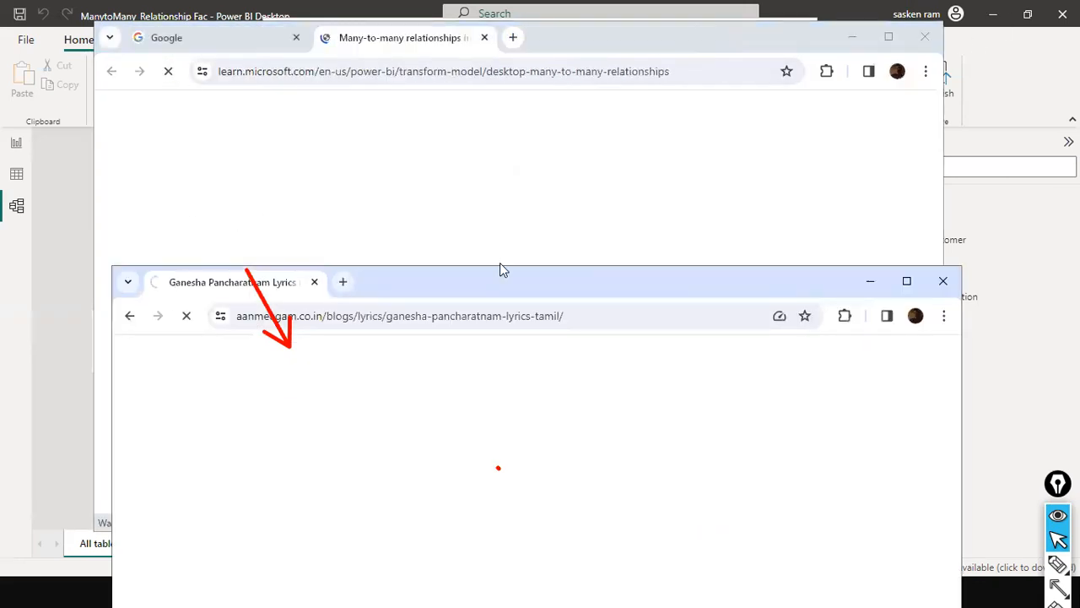
click(936, 287)
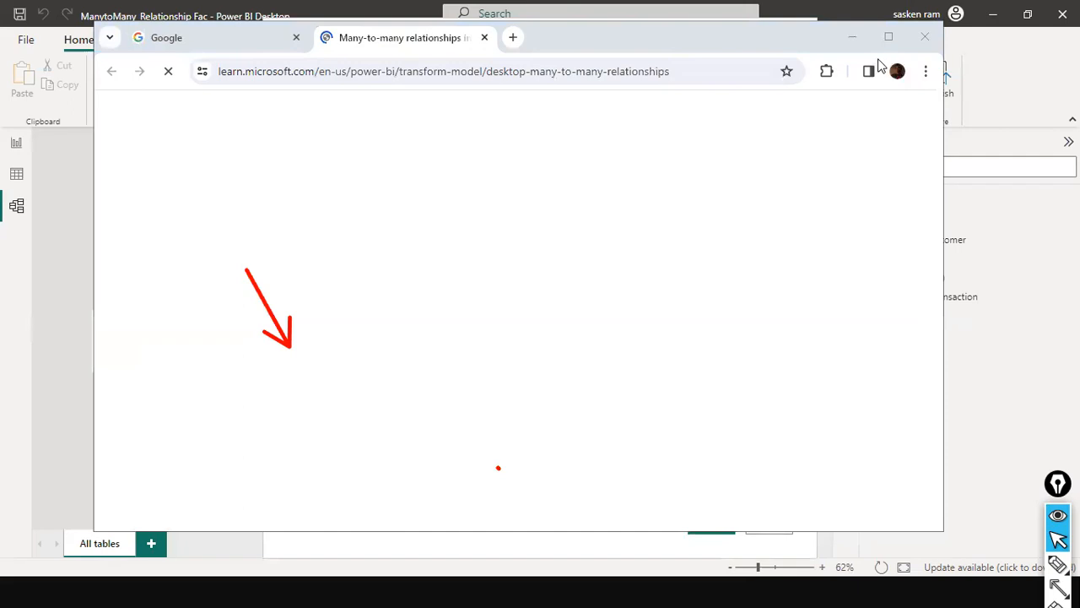
drag(826, 58, 761, 239)
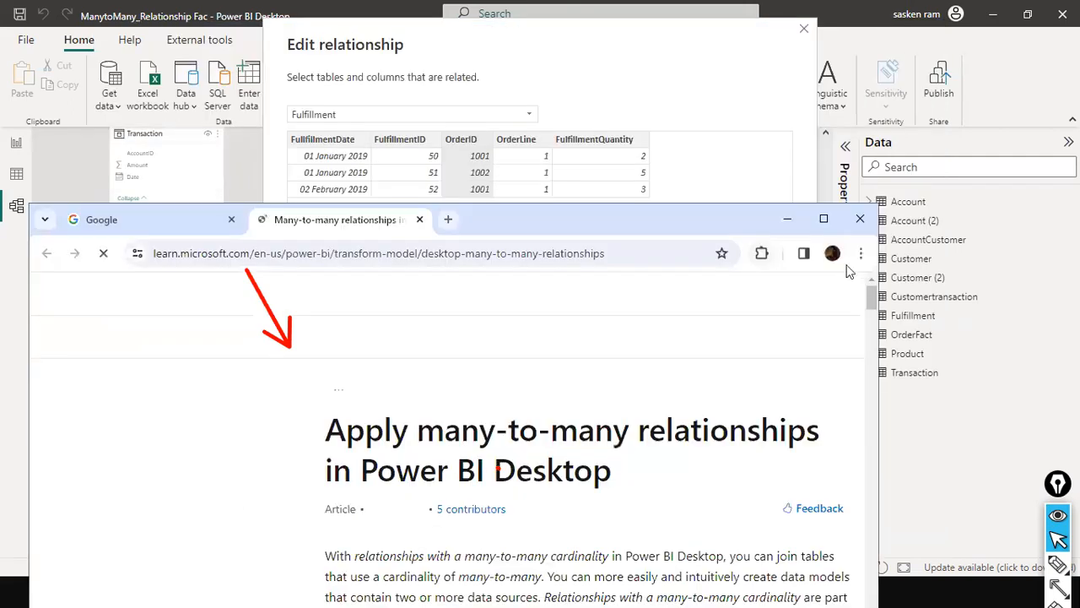
click(859, 219)
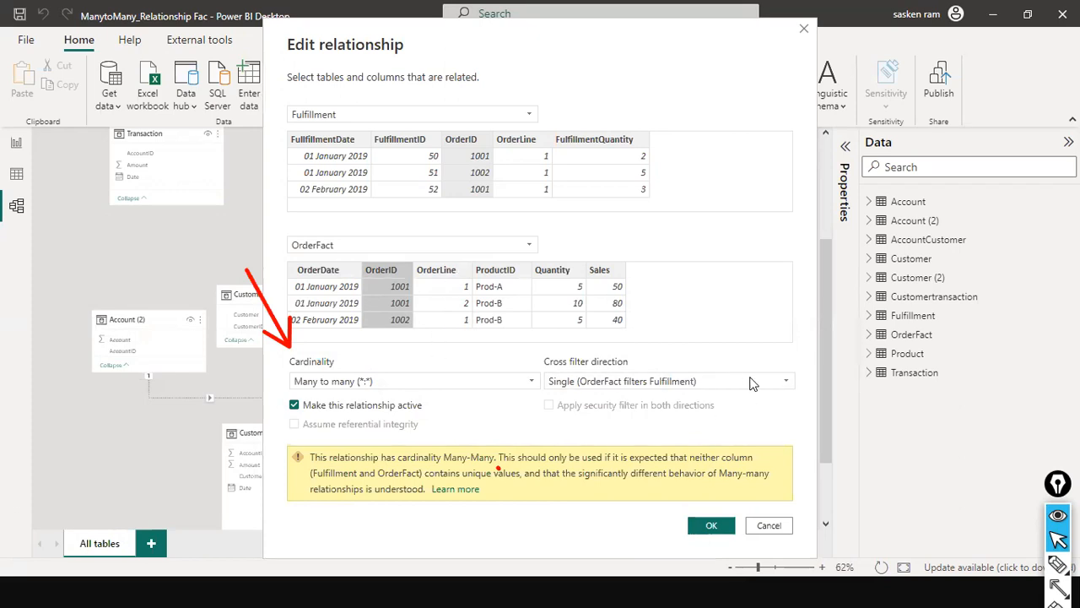
- Review the cross filter direction options for OrderFact and Fulfillment and accept the relationship with Single (OrderFact filters Fulfillment)
click(786, 385)
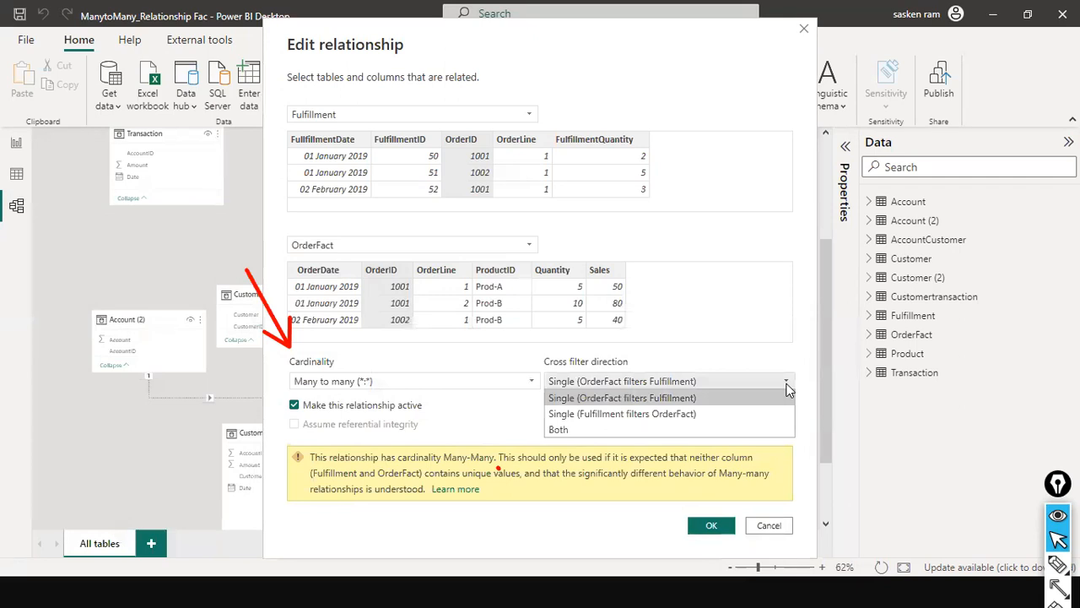
click(786, 386)
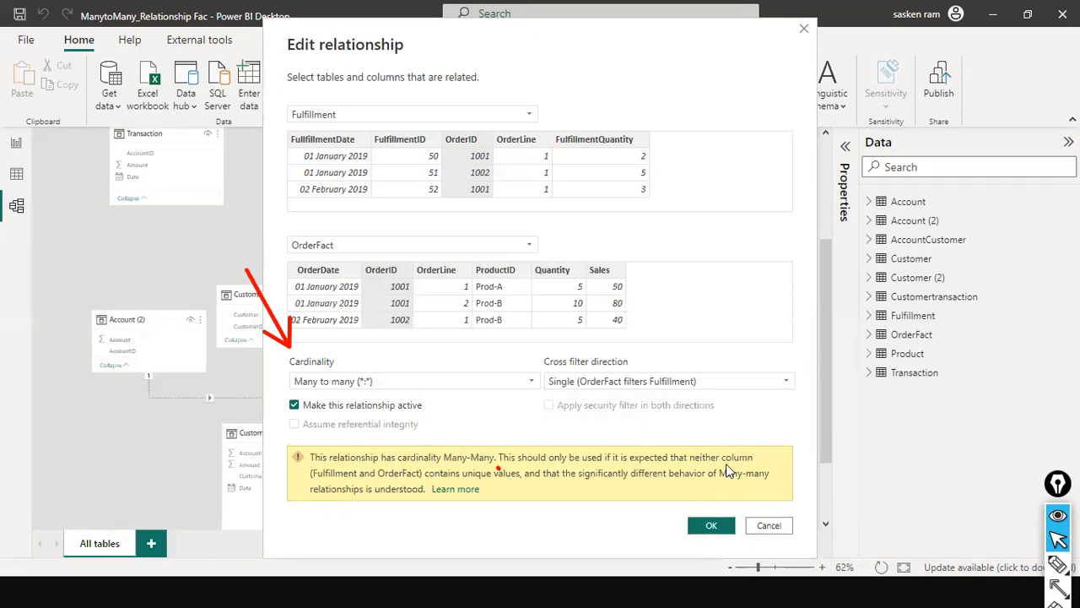
click(710, 527)
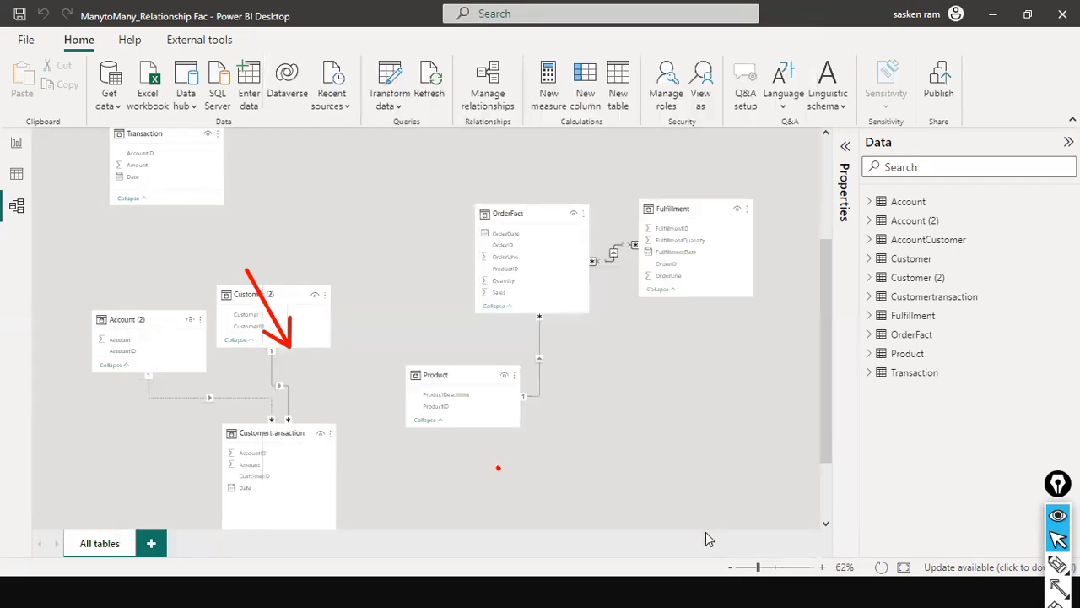
- Compare the report's quantity tables by OrderID and ProductDescrition with the OrderFact, Fulfillment and Product relationships in the model
click(15, 146)
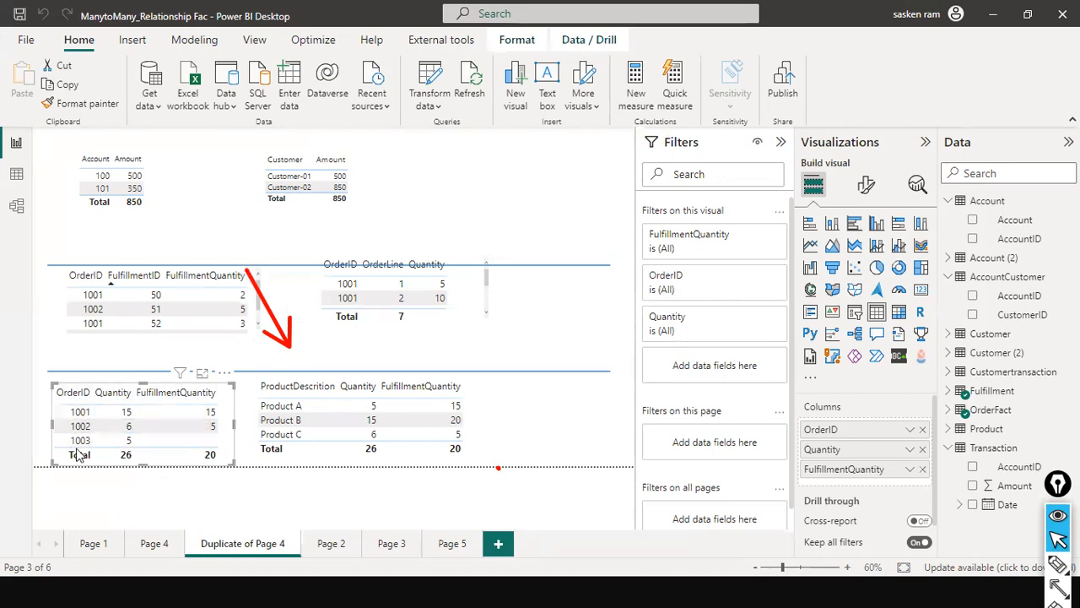
click(72, 392)
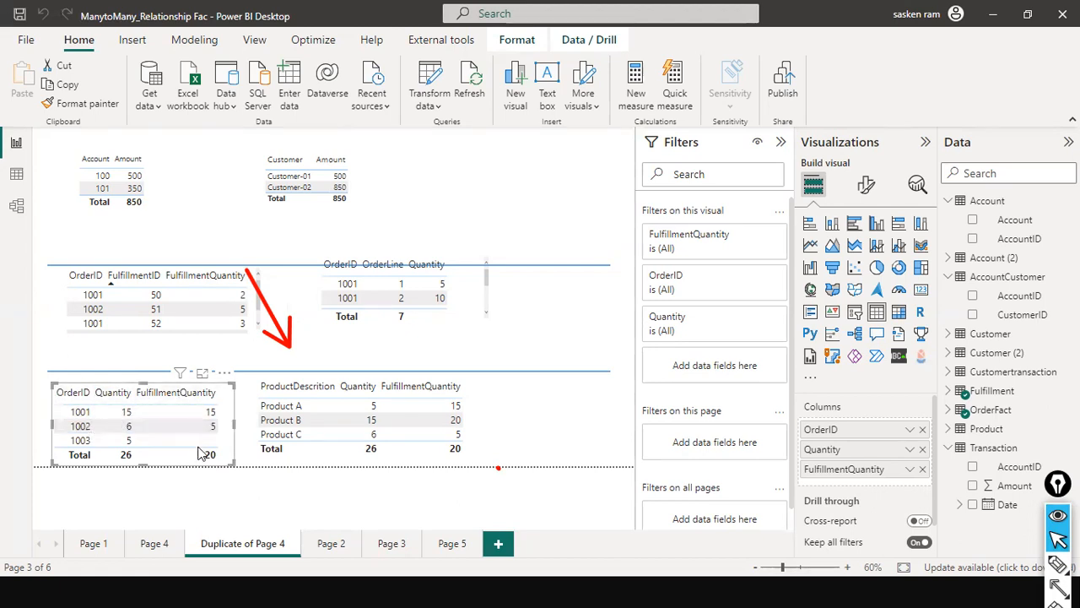
click(12, 208)
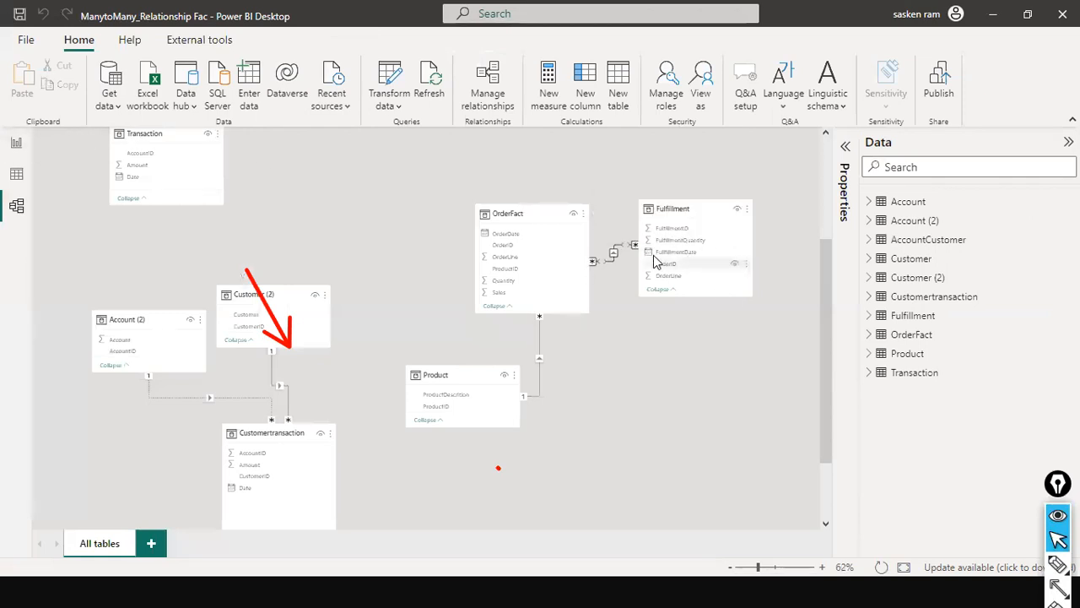
scroll(259, 234, up, 4)
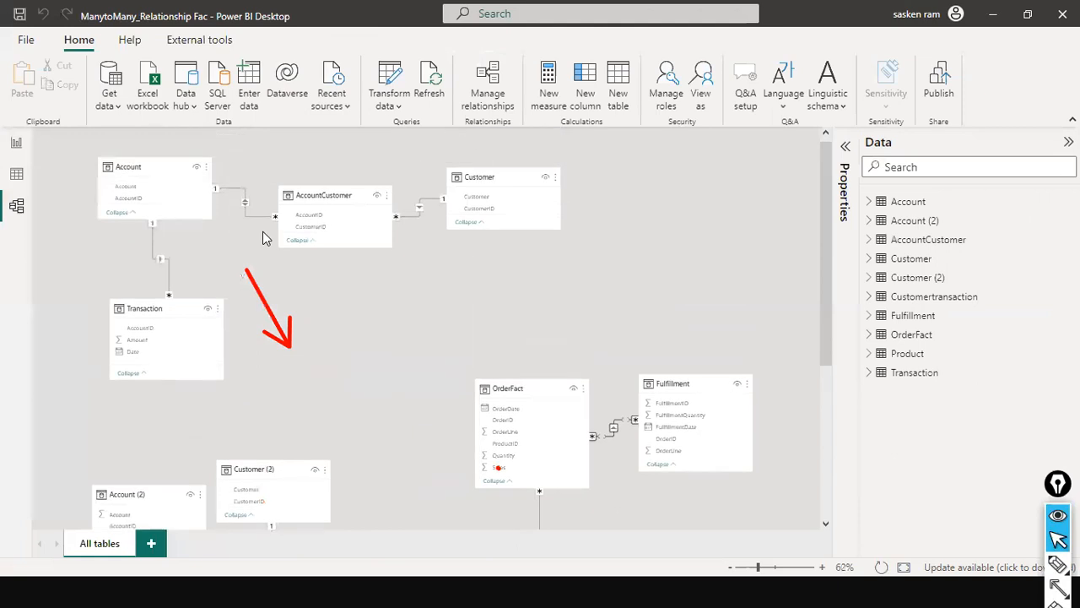
scroll(572, 423, down, 4)
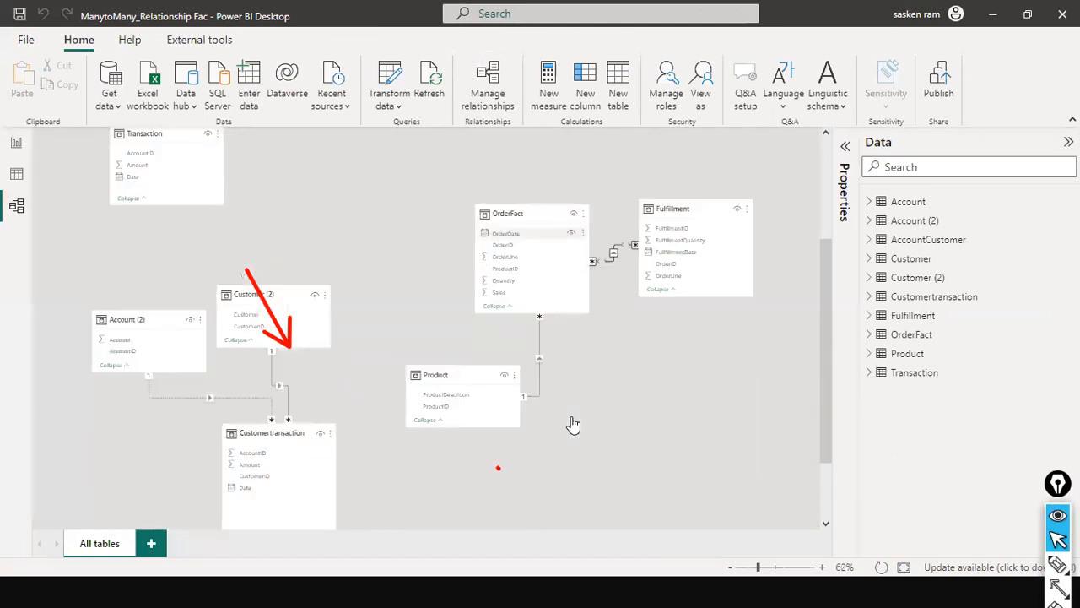
click(16, 145)
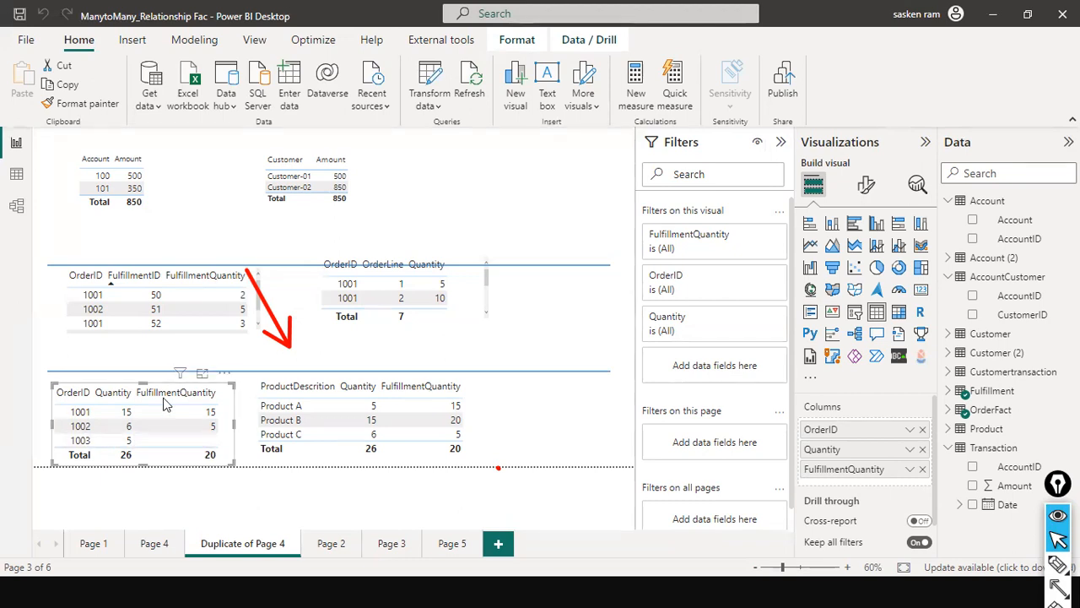
click(15, 209)
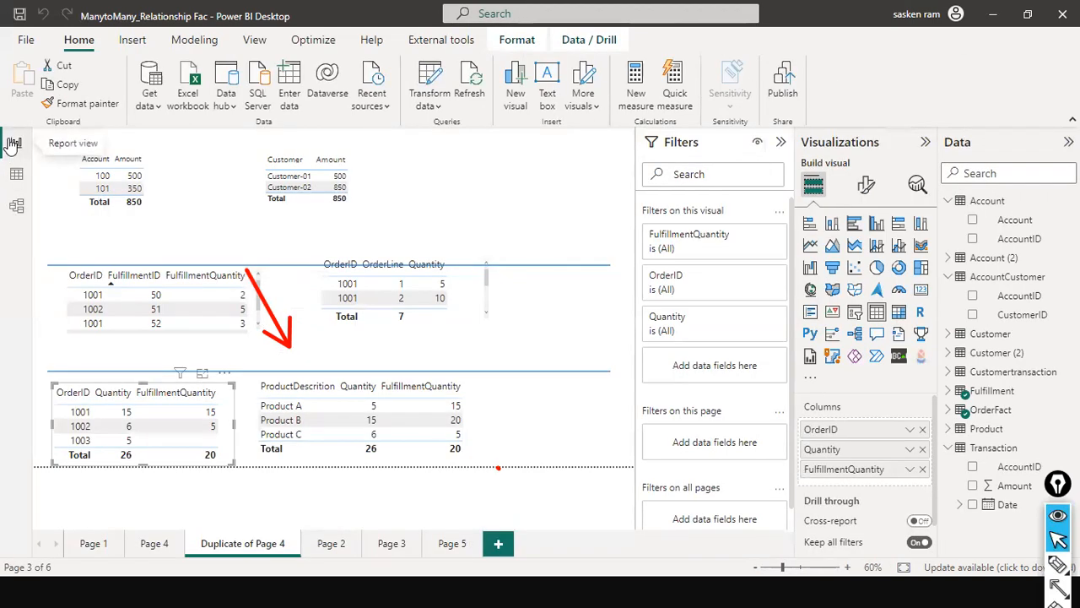
click(17, 206)
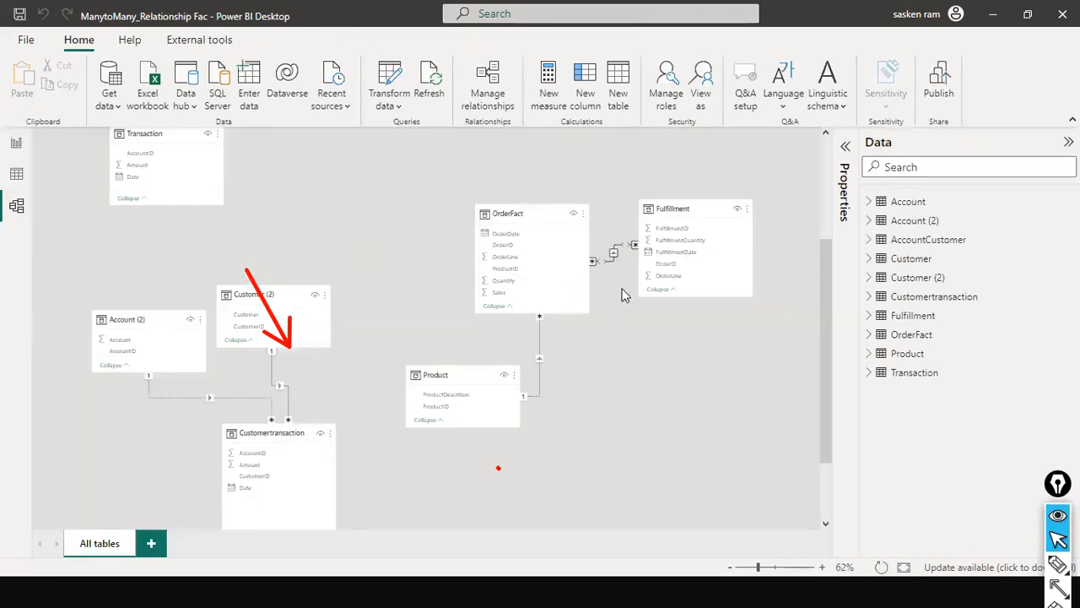
click(16, 146)
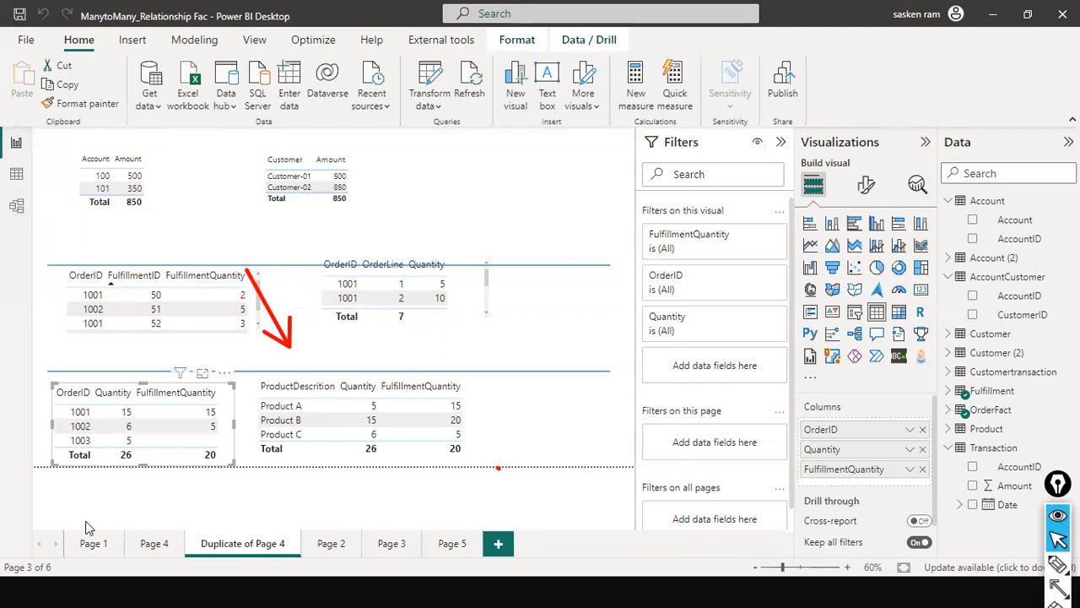
click(16, 205)
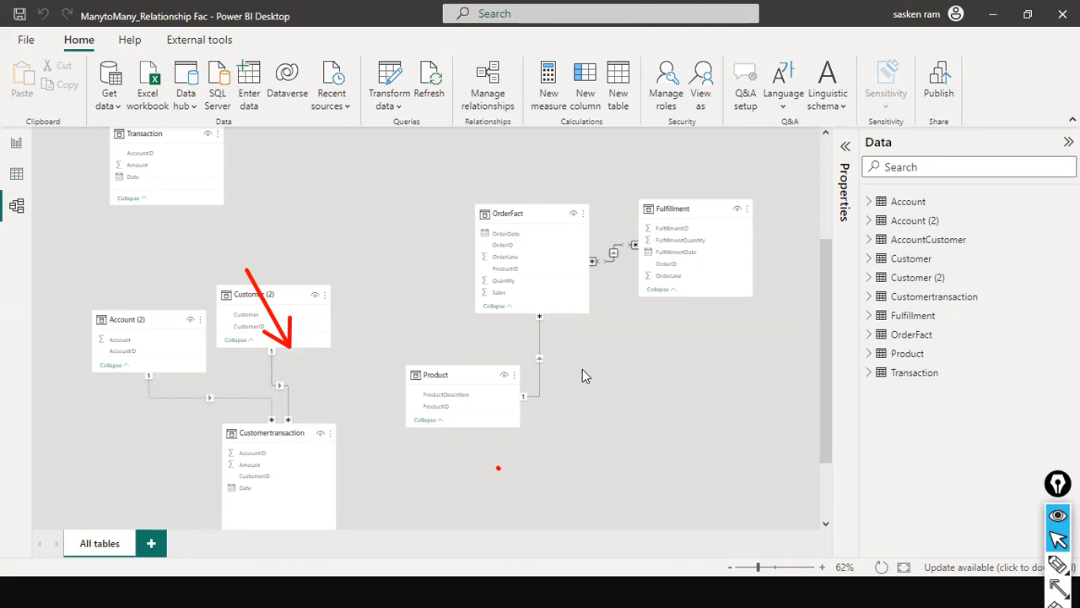
- Move the OrderFact table farther from Fulfillment in the model diagram and check the settings of their relationship without changing them
click(503, 214)
drag(503, 214, 426, 195)
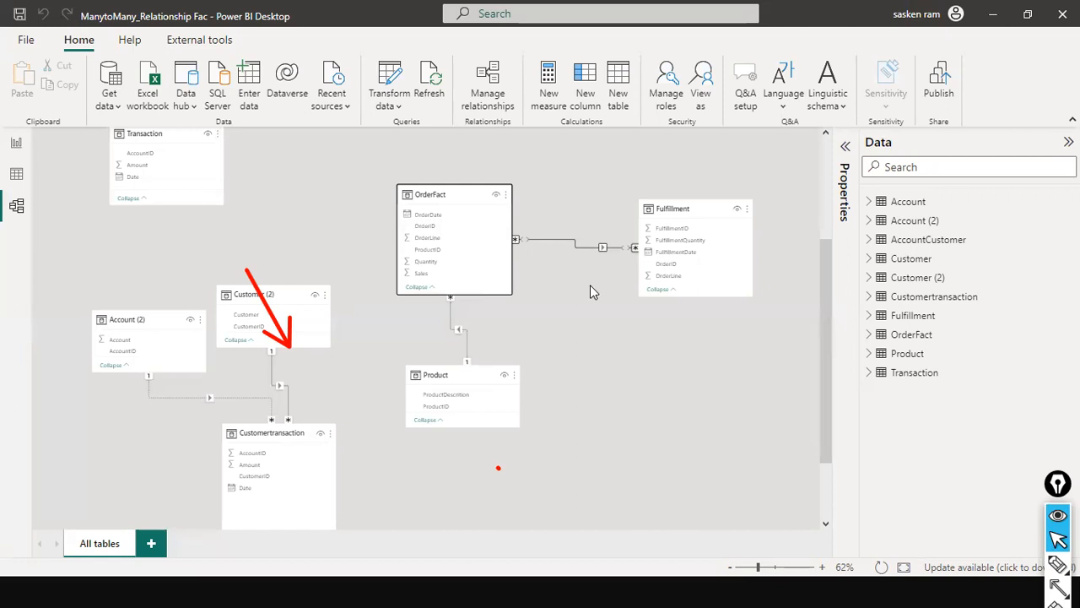
click(564, 243)
double_click(563, 239)
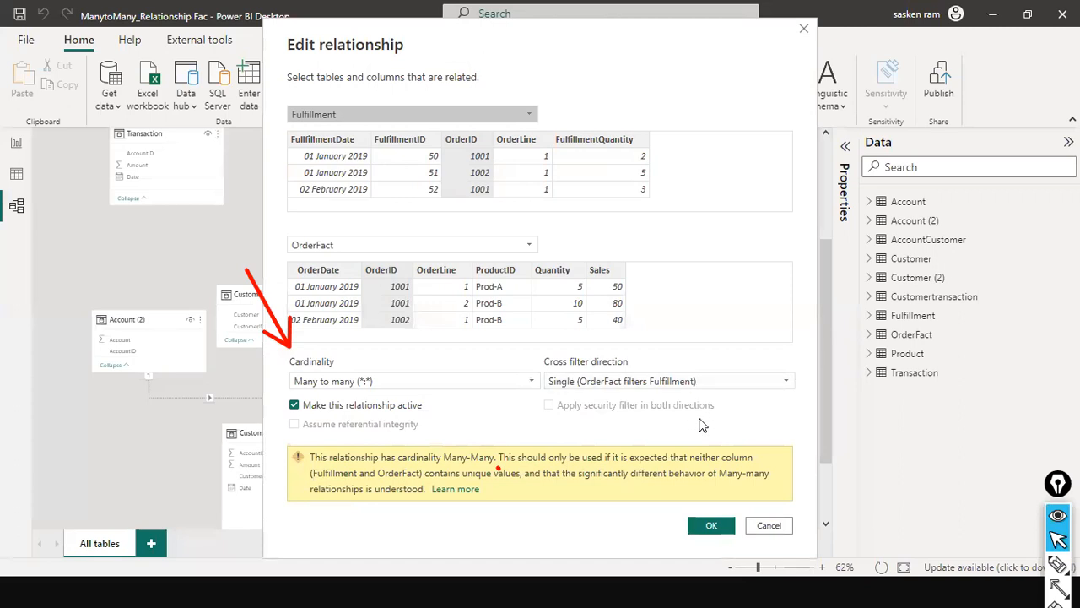
click(764, 524)
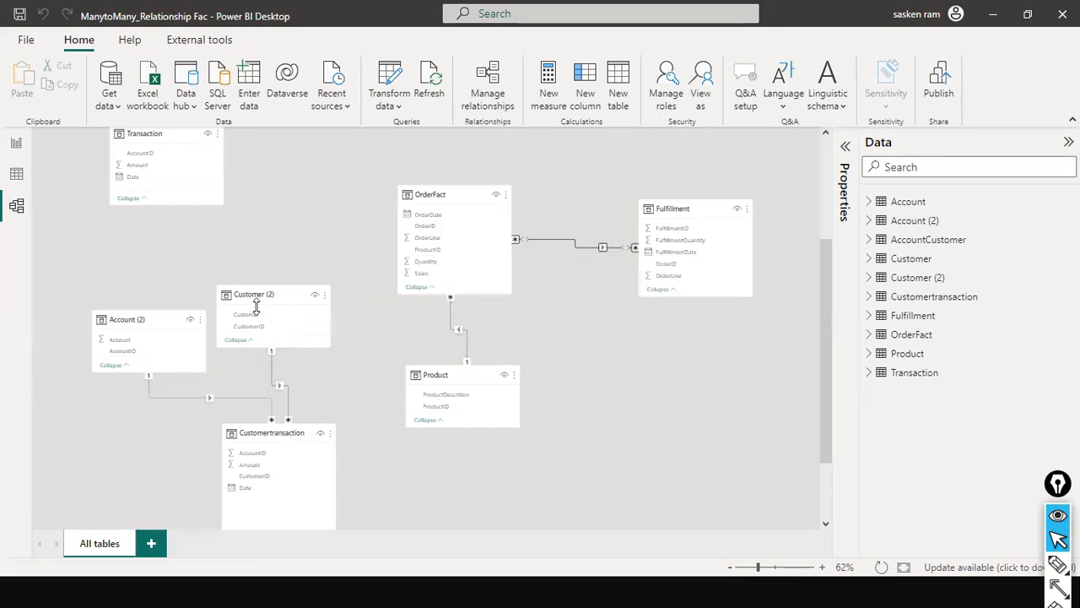
- Examine the model's Account–Customer bridge, Customertransaction and OrderFact–Fulfillment table groups, comparing how each one is related
scroll(373, 326, up, 3)
scroll(374, 327, down, 5)
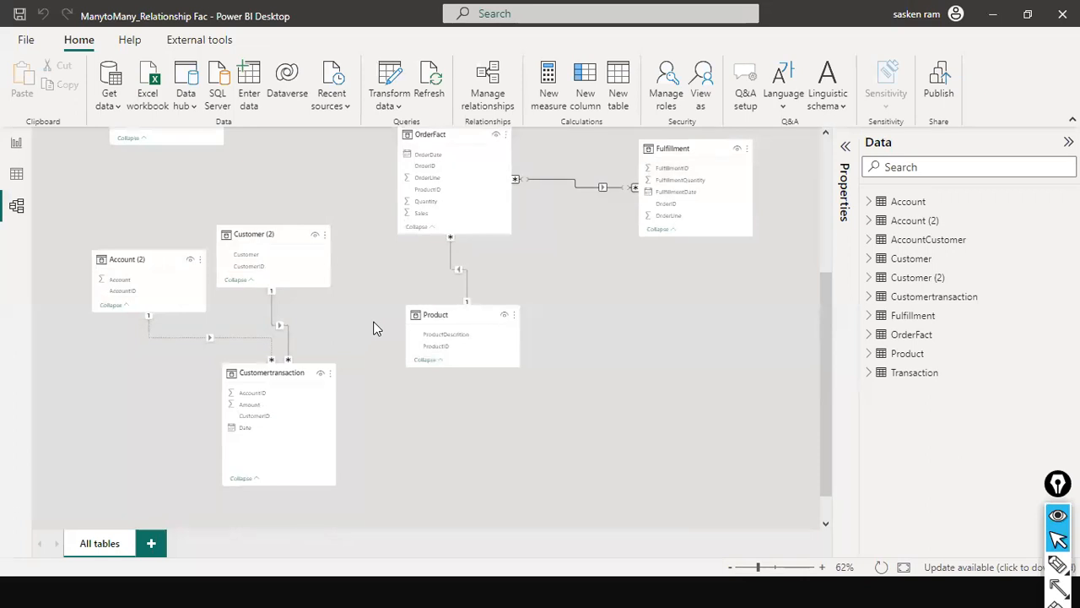
scroll(373, 326, up, 6)
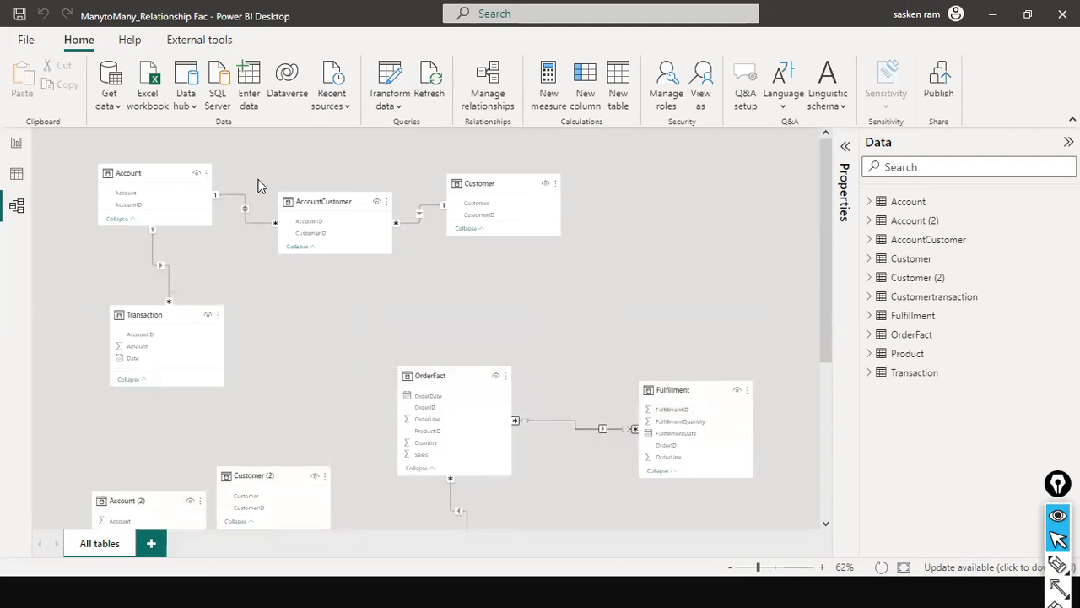
scroll(388, 211, down, 3)
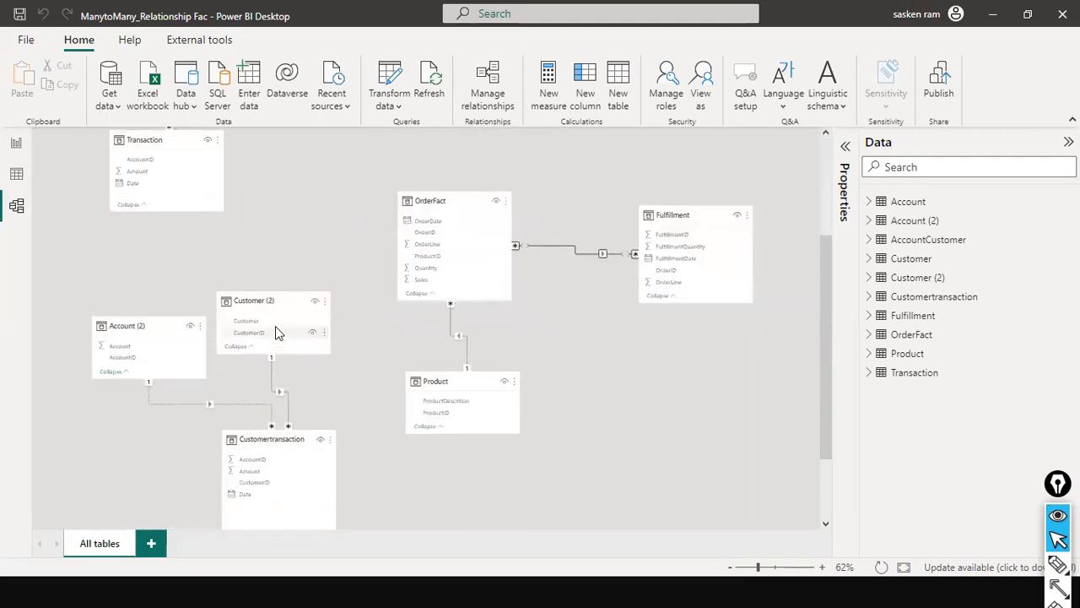
scroll(279, 332, up, 3)
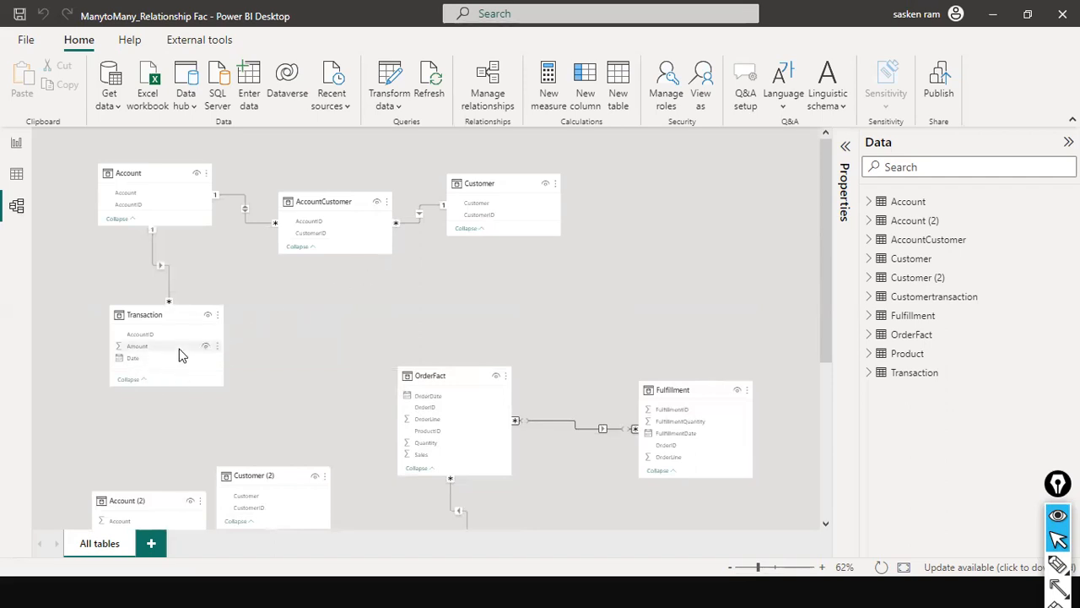
scroll(211, 342, down, 5)
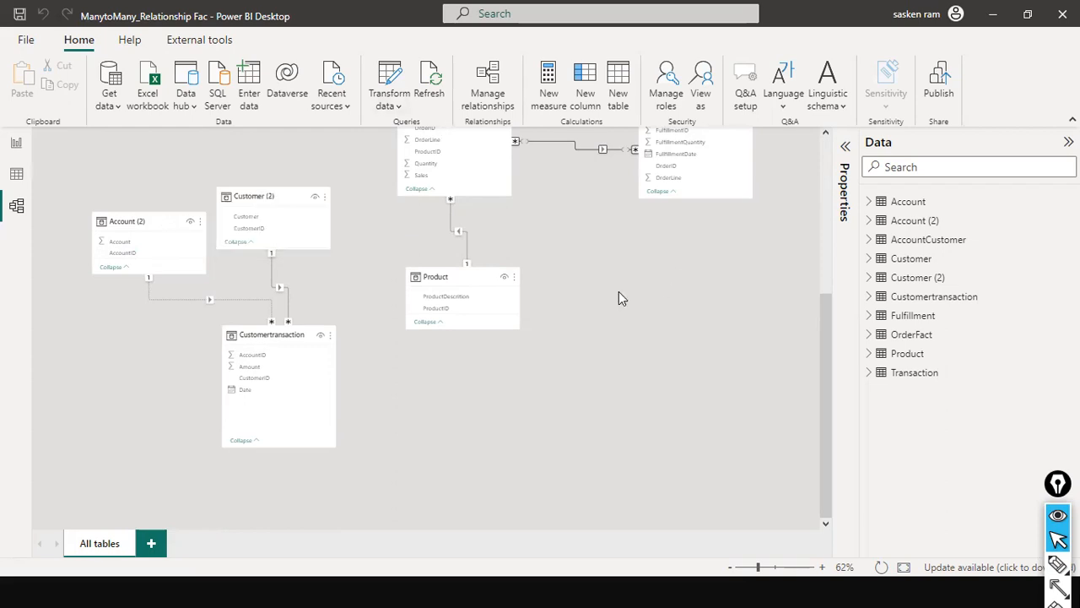
scroll(267, 336, up, 3)
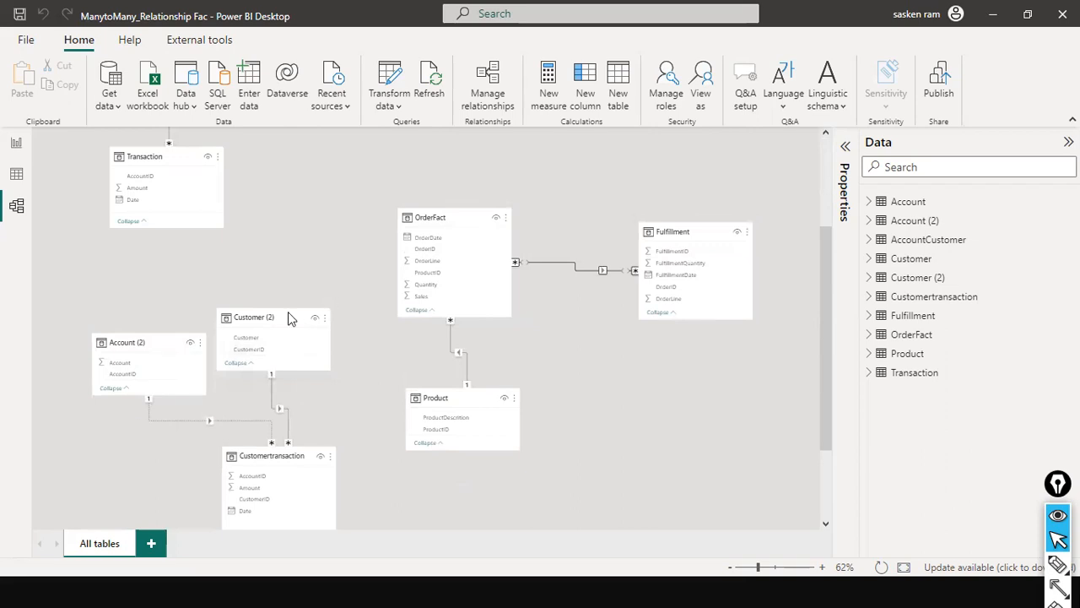
scroll(214, 371, down, 2)
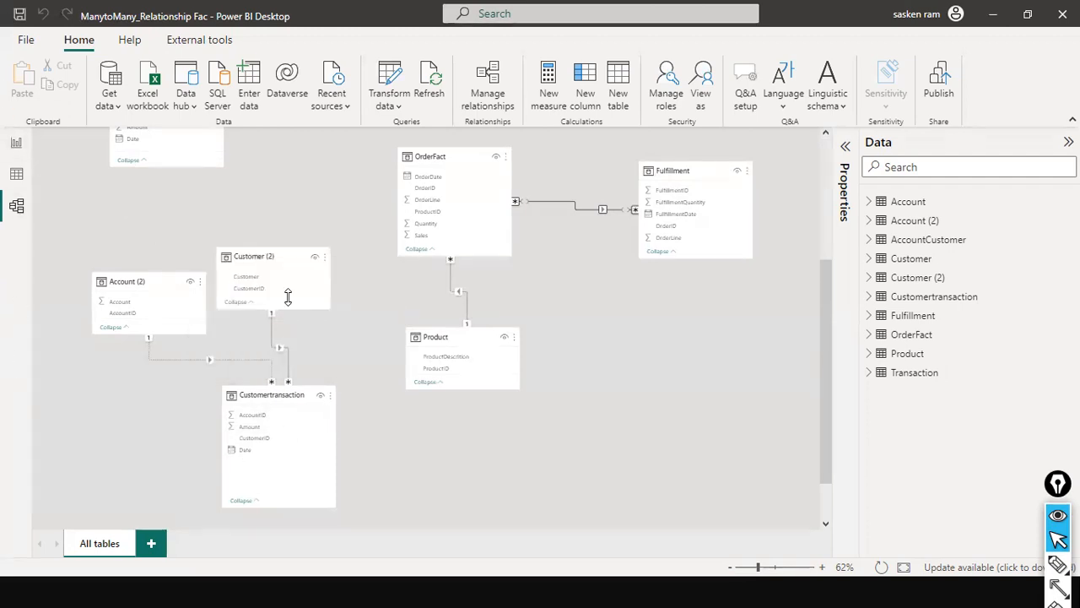
scroll(287, 297, up, 5)
scroll(331, 231, down, 4)
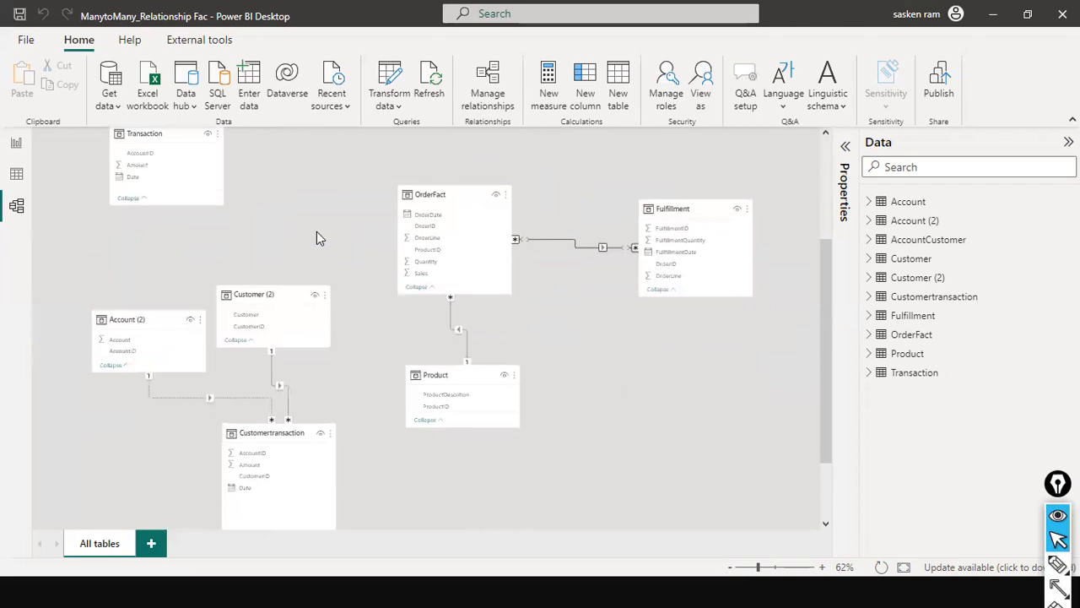
- Review the Customertransaction and OrderFact–Fulfillment table groups in the model, and return to the report page with no visual selected
scroll(307, 234, down, 1)
scroll(308, 235, up, 4)
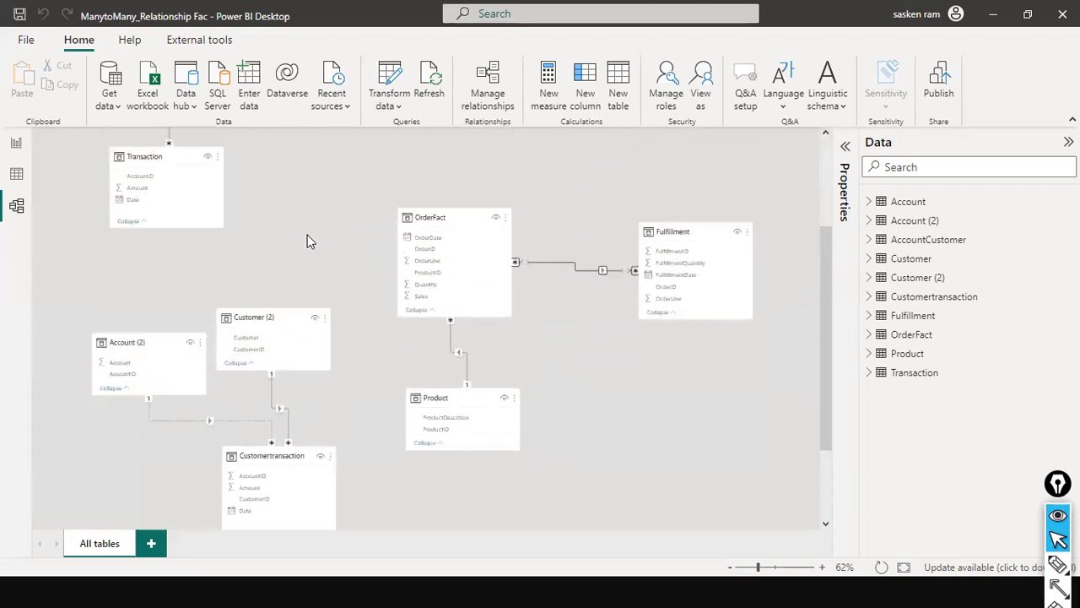
scroll(307, 235, down, 4)
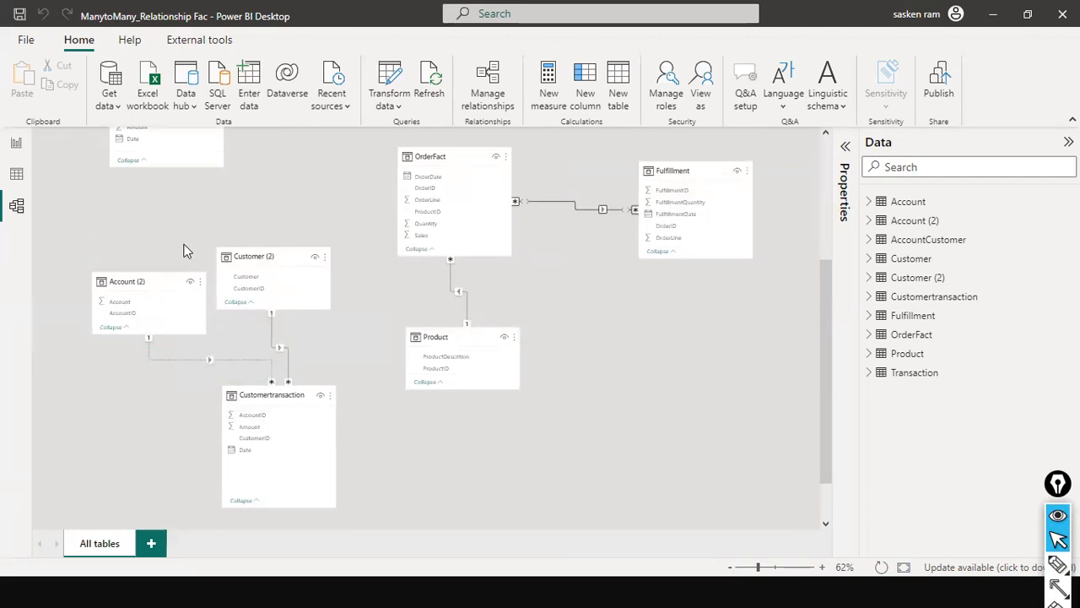
scroll(187, 251, up, 1)
scroll(187, 251, up, 4)
scroll(188, 250, down, 4)
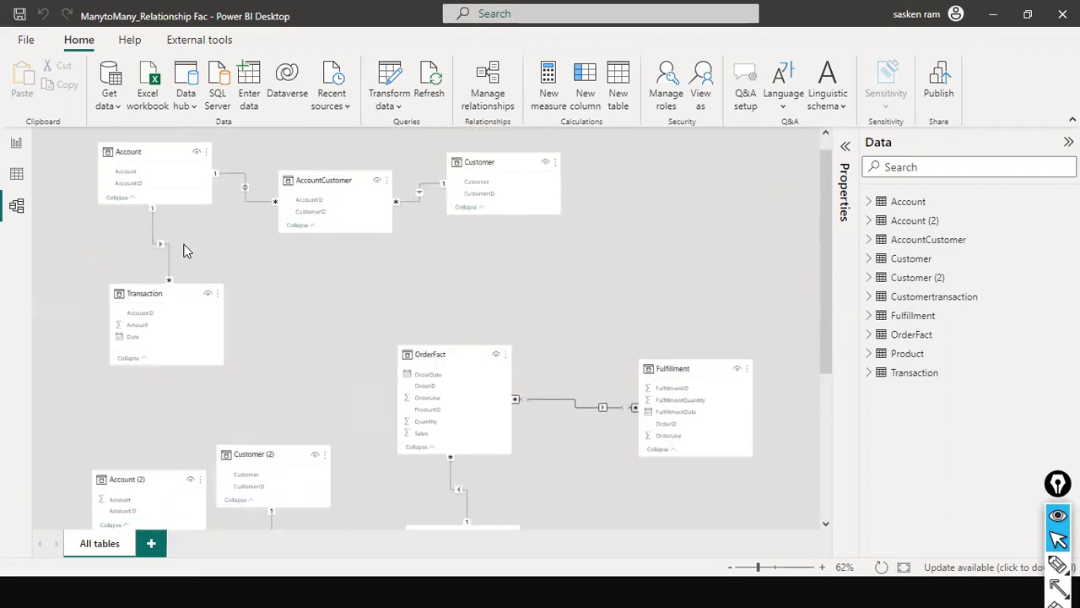
click(17, 143)
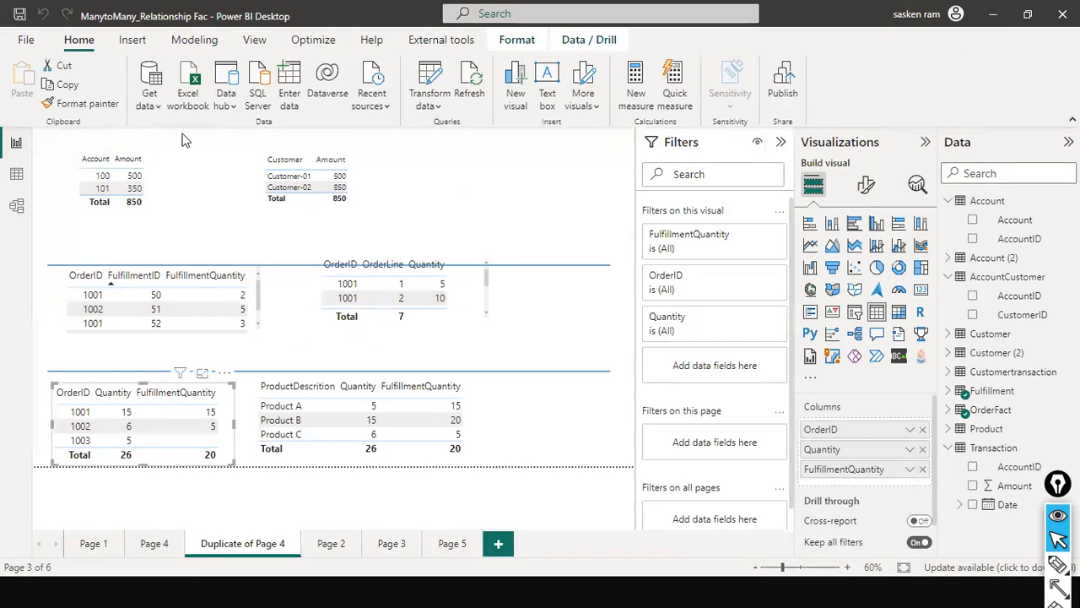
click(542, 219)
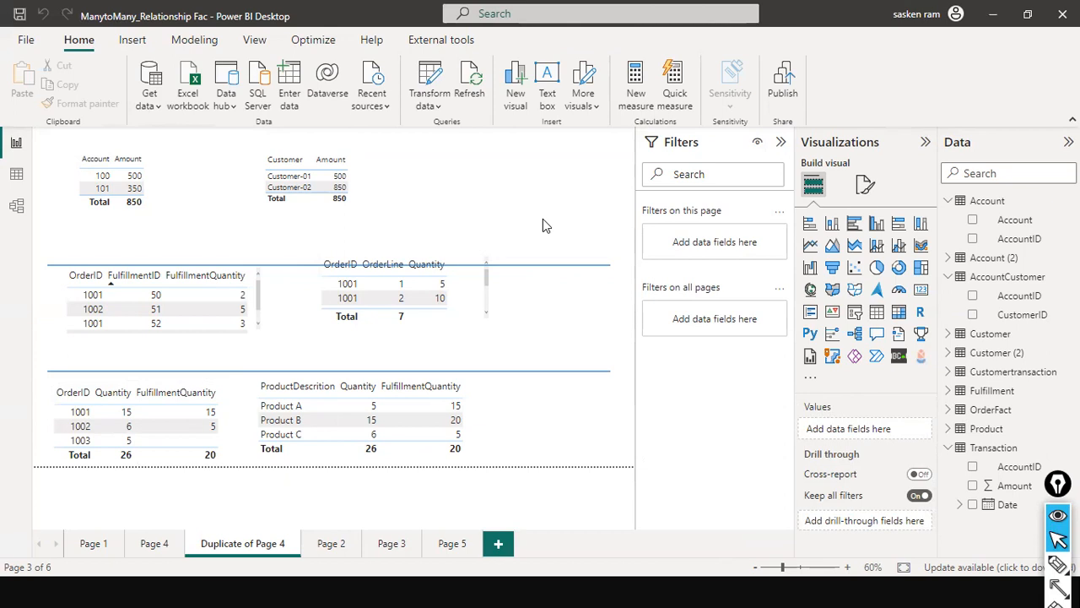
- Compare the report's tables with the model's Account–AccountCustomer bridge and OrderFact–Fulfillment relationships, and take the report window out of its maximized state
click(17, 206)
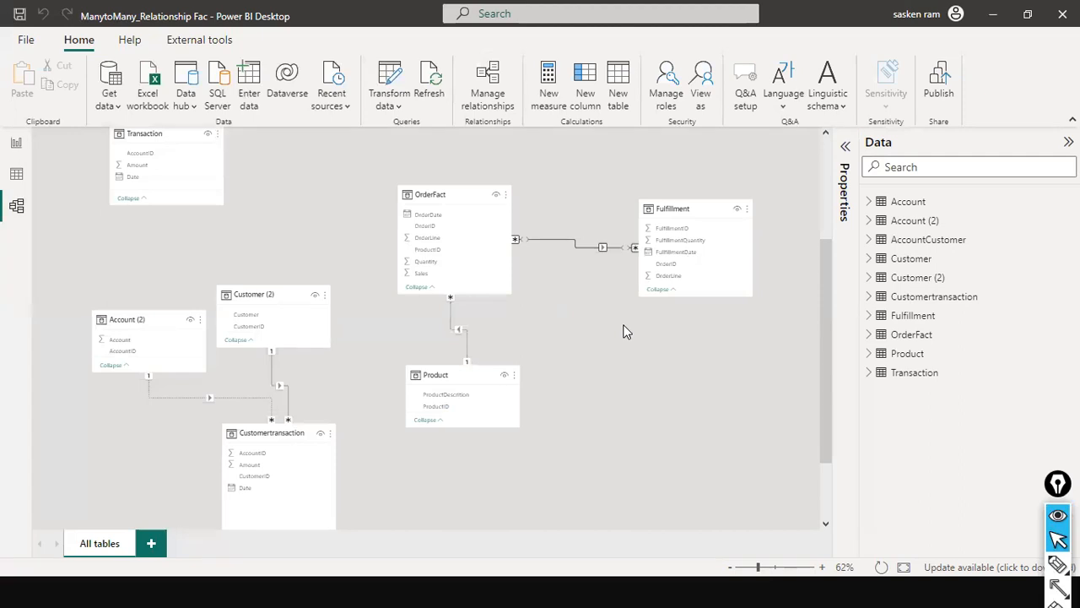
click(17, 149)
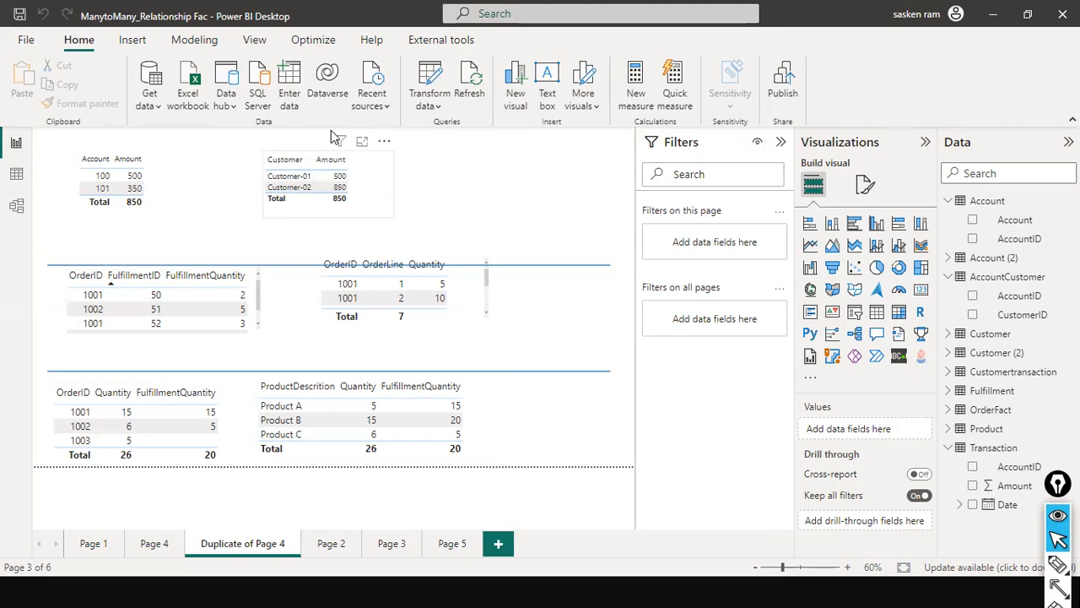
click(16, 209)
scroll(534, 245, up, 3)
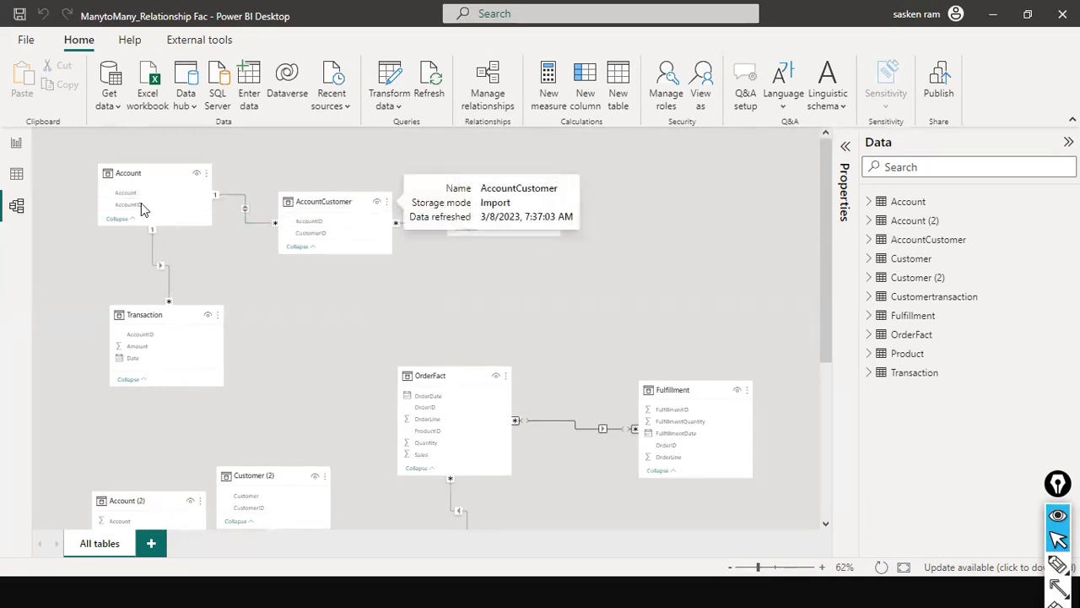
click(16, 143)
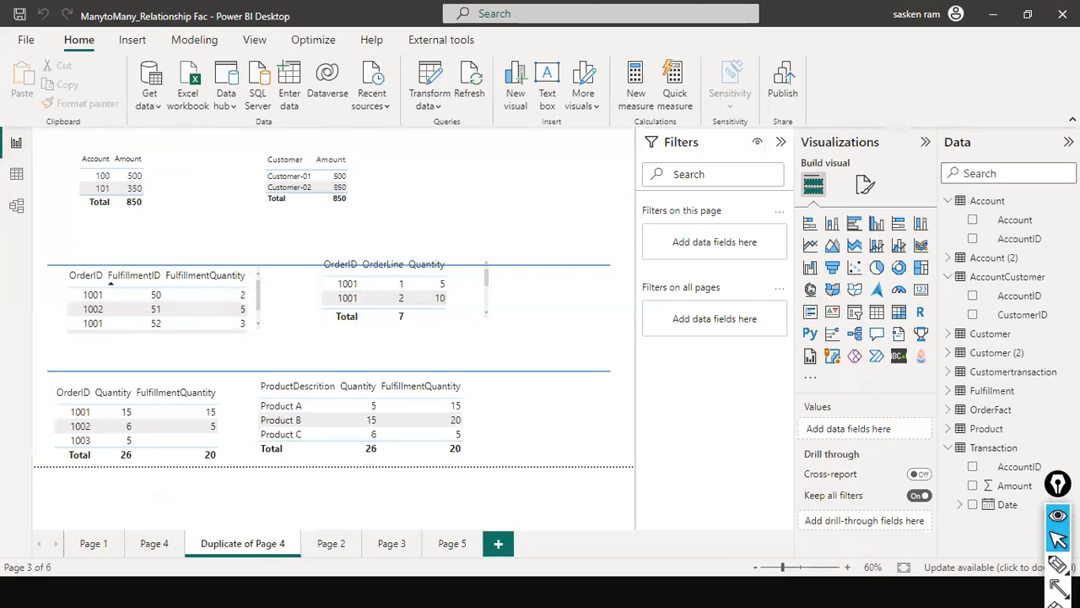
drag(301, 13, 341, 94)
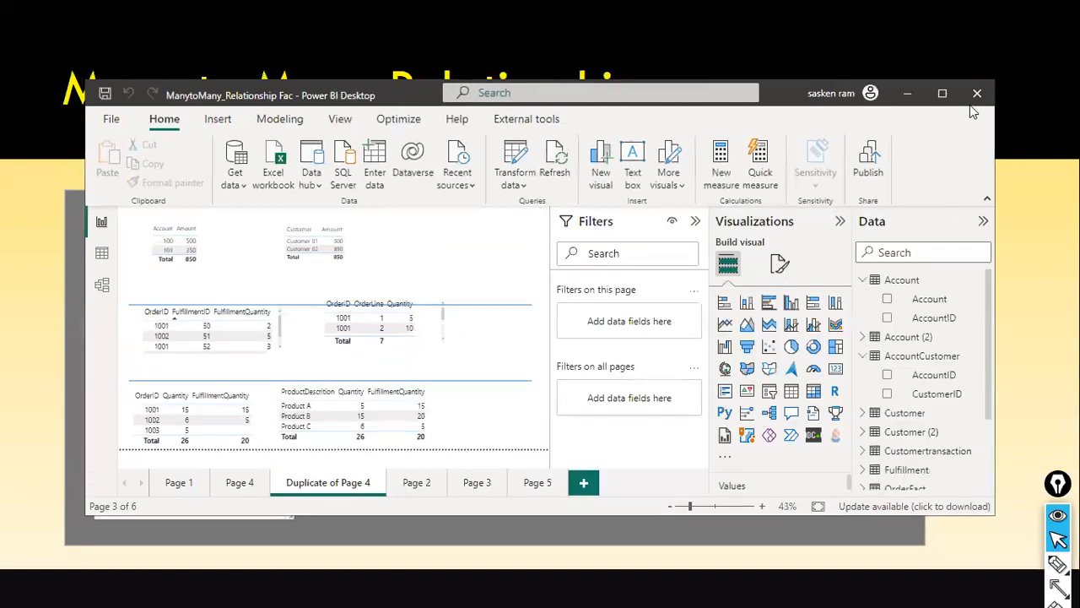